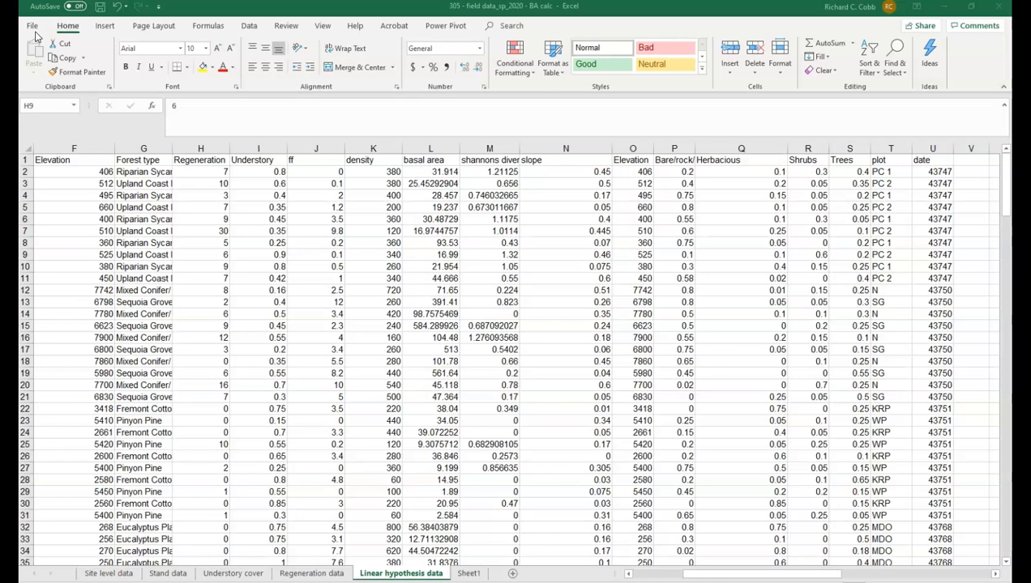
Open the program options' add-ins page and inspect the Analysis ToolPak and Analysis ToolPak - VBA entries.
click(34, 28)
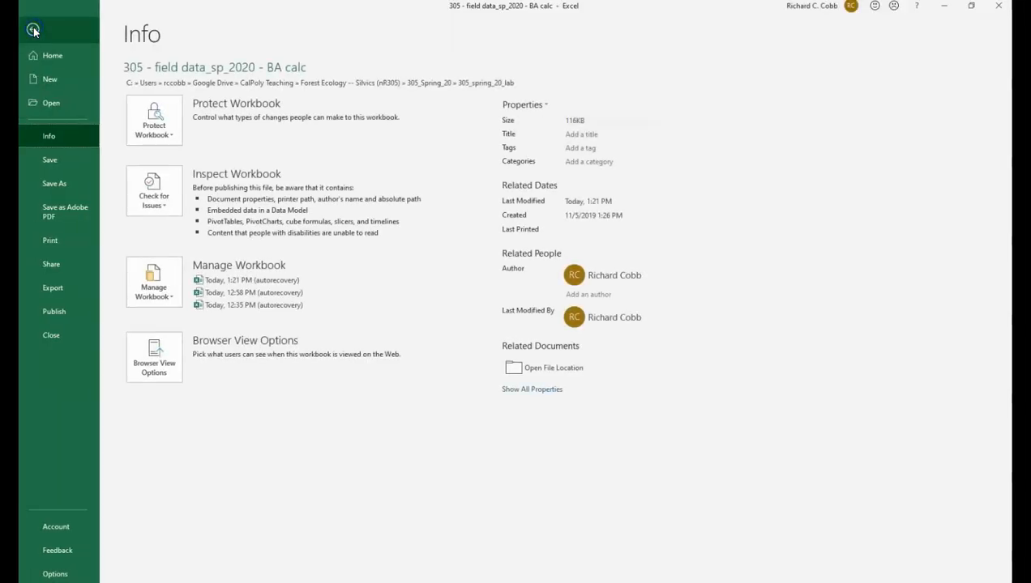
click(57, 574)
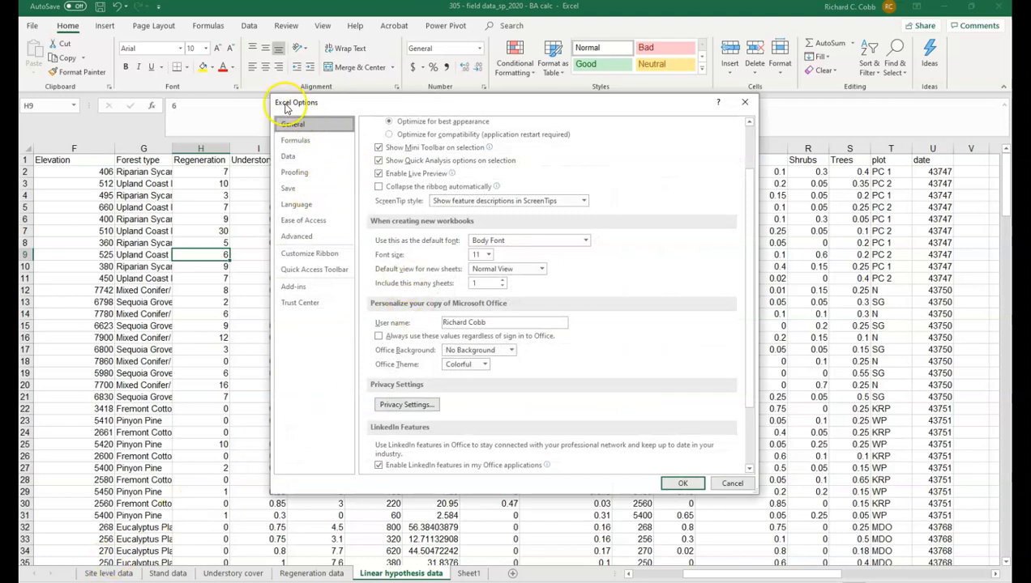
click(293, 287)
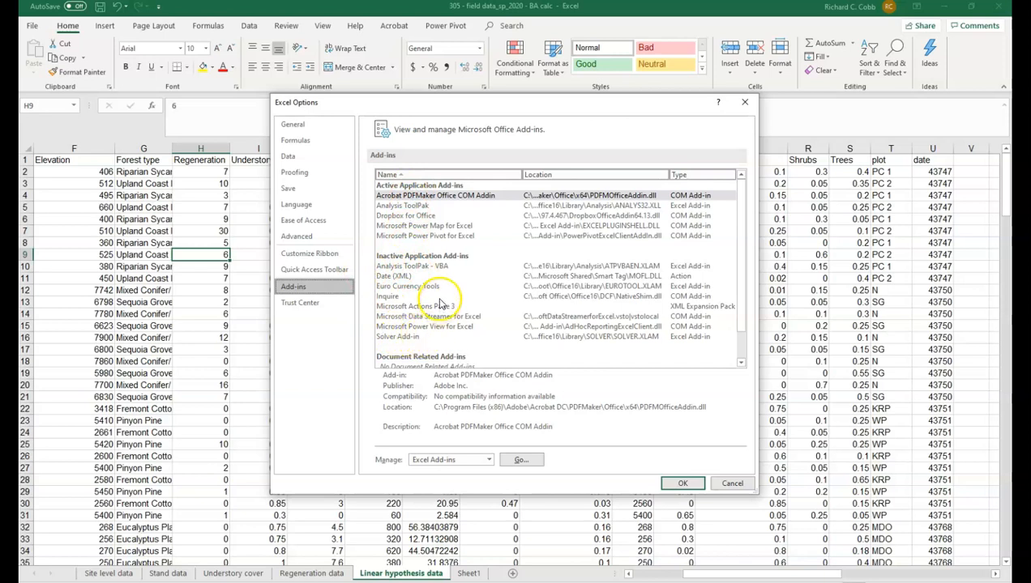
click(398, 208)
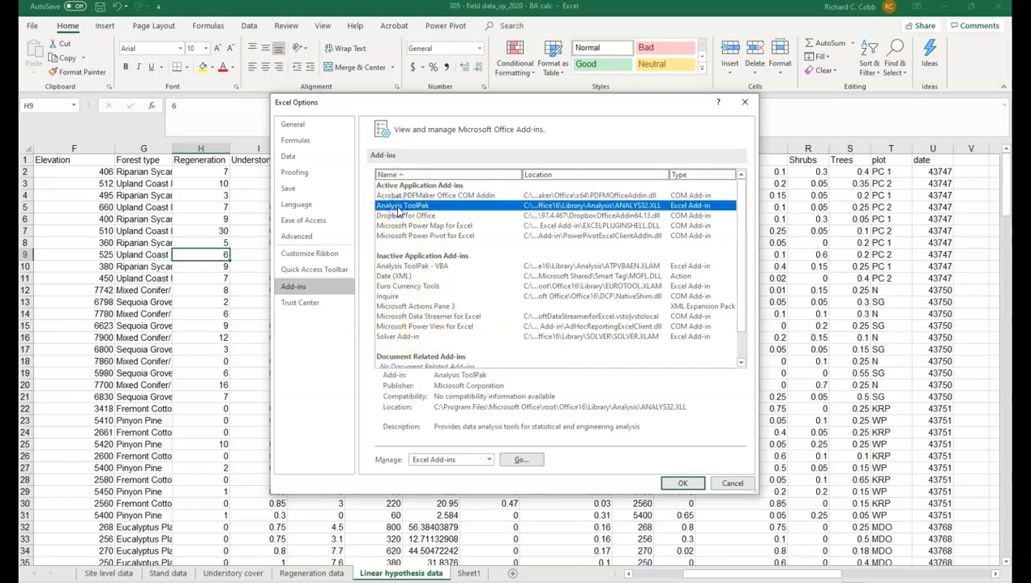
click(398, 268)
click(401, 266)
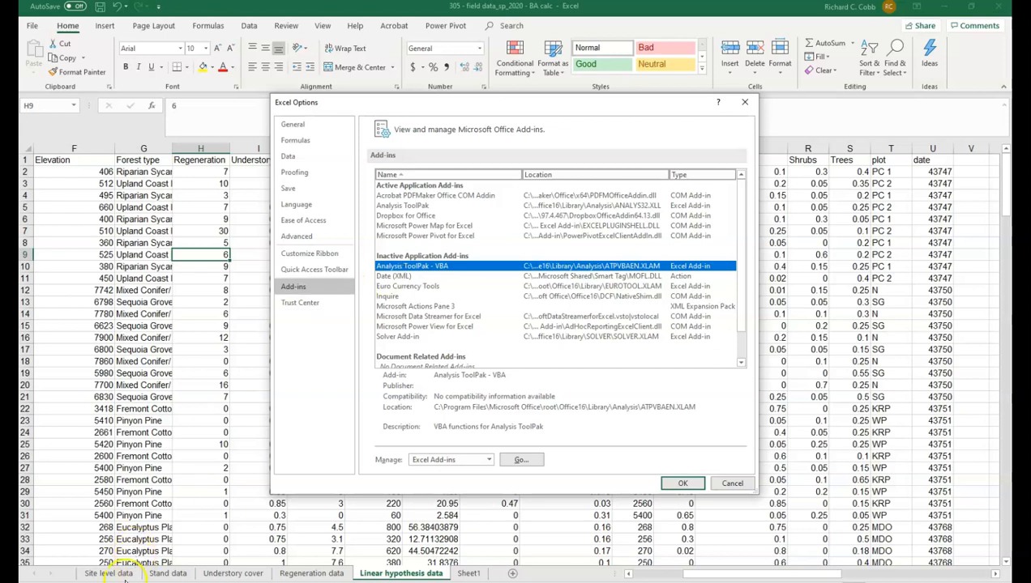
click(208, 425)
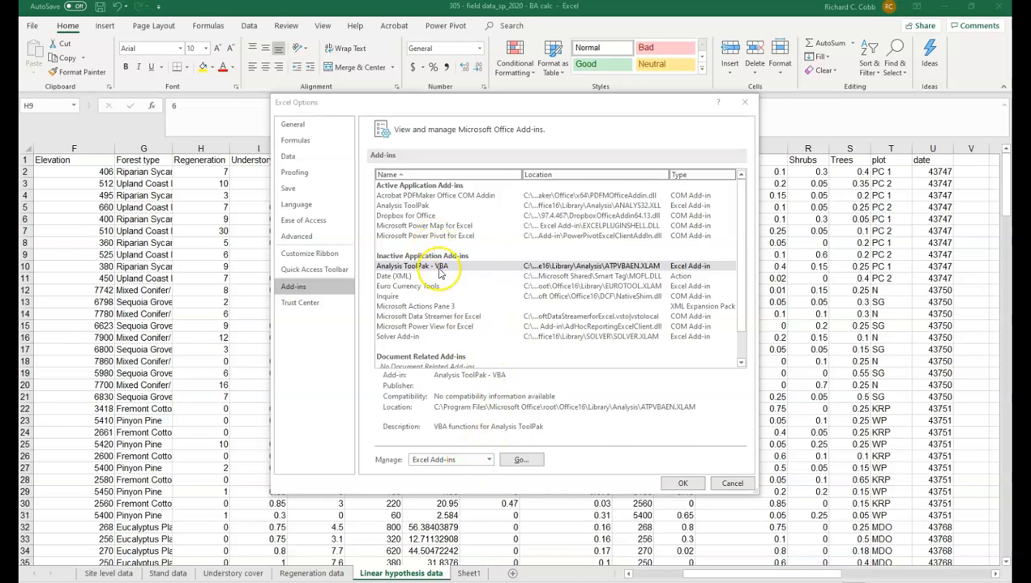
click(439, 267)
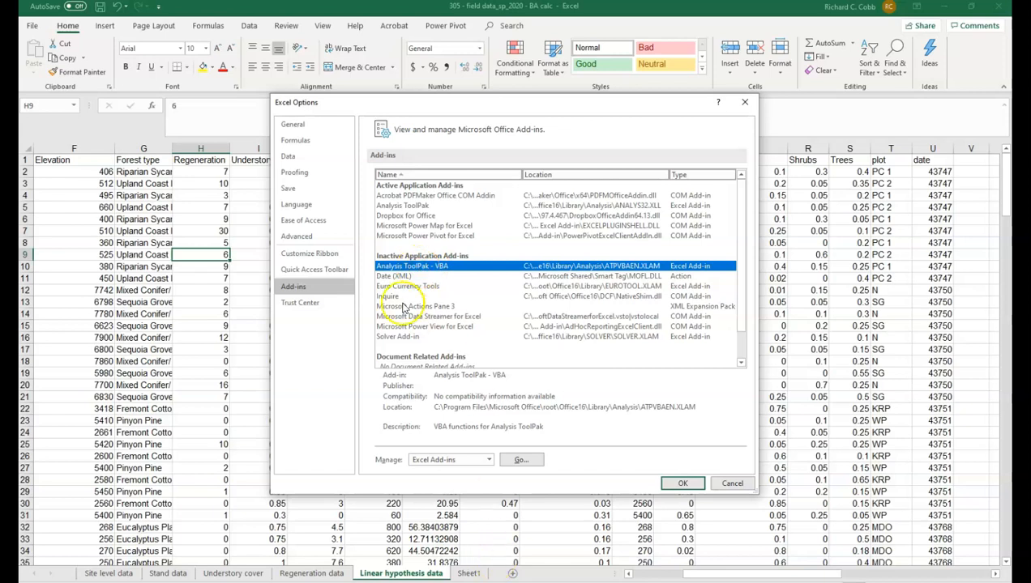
Manage the Excel add-ins, accept the list with only Analysis ToolPak enabled, and show the data commands including Data Analysis.
click(518, 461)
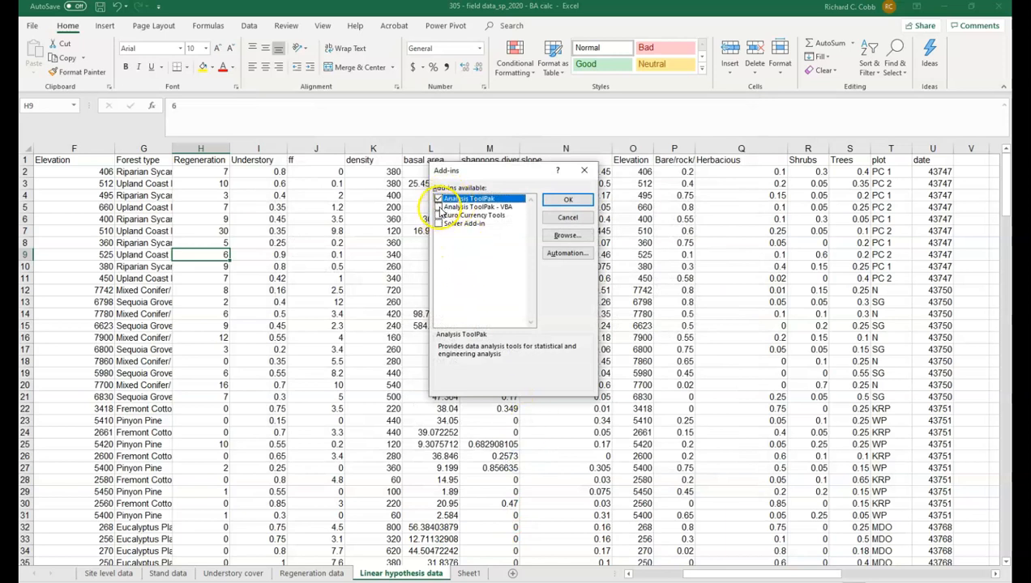
click(438, 208)
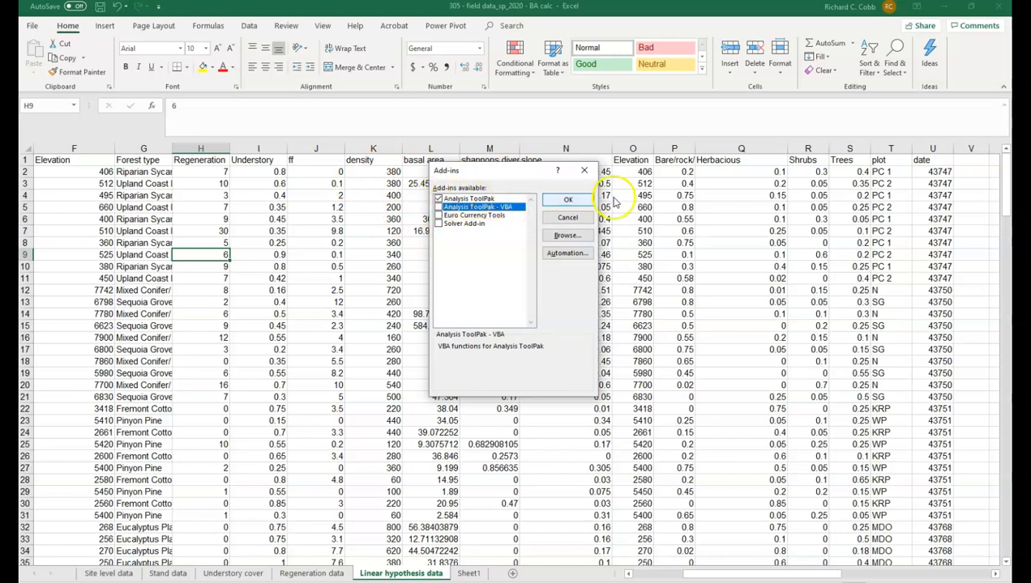
click(564, 205)
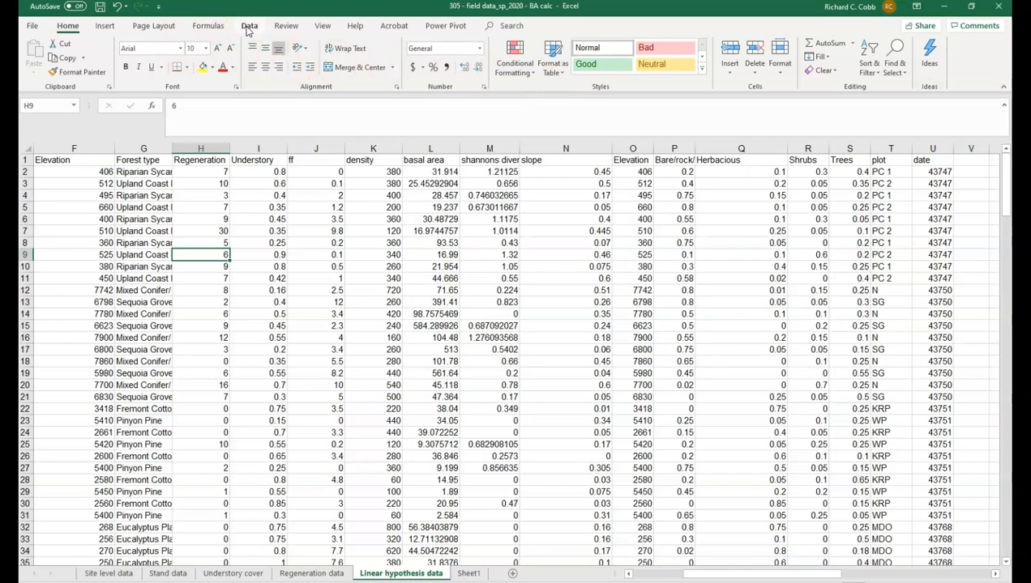
click(248, 26)
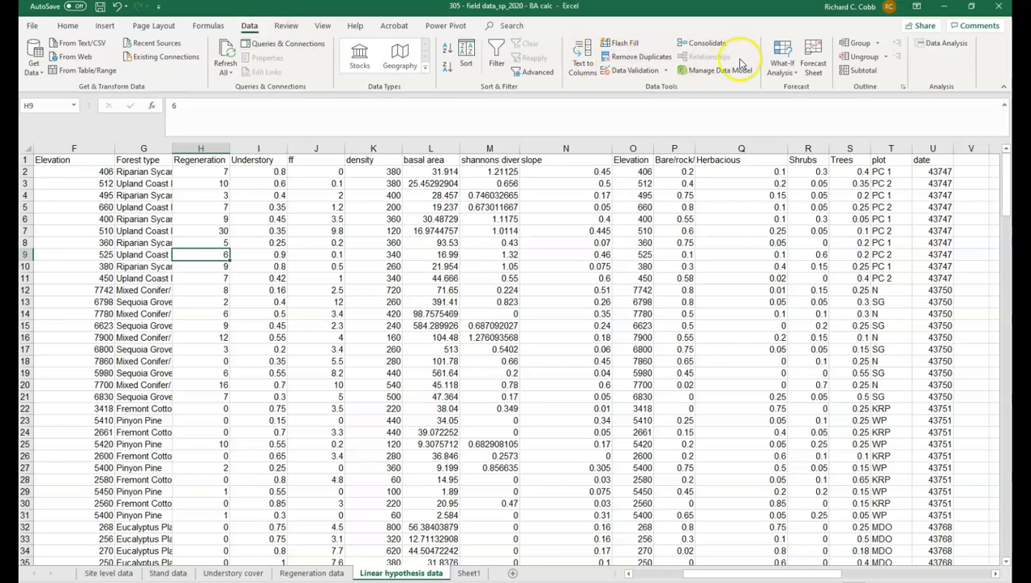
click(946, 45)
click(68, 582)
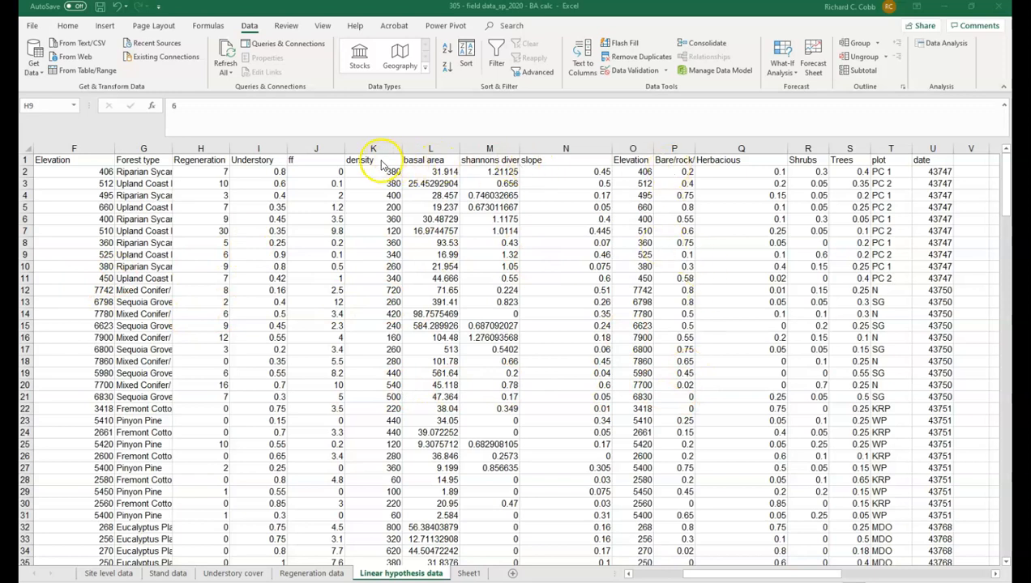
Widen column P to fit its Bare/rock/etc header.
click(195, 161)
double_click(199, 160)
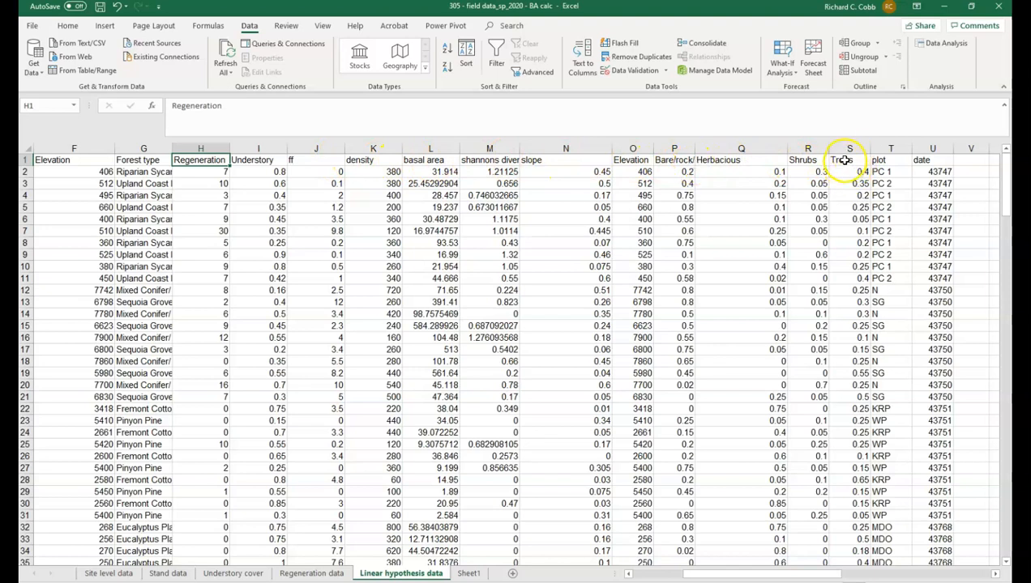
click(674, 159)
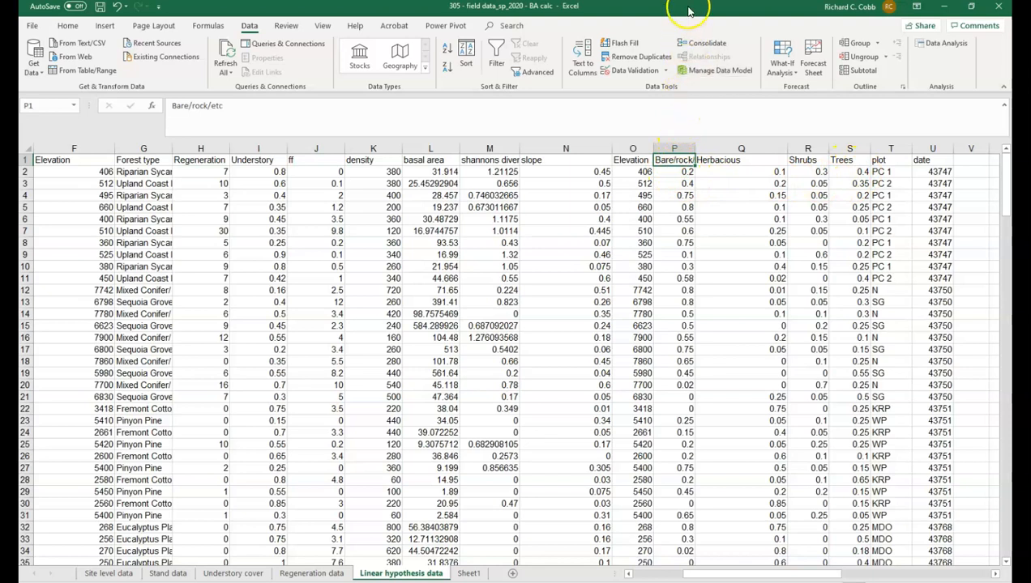
double_click(694, 149)
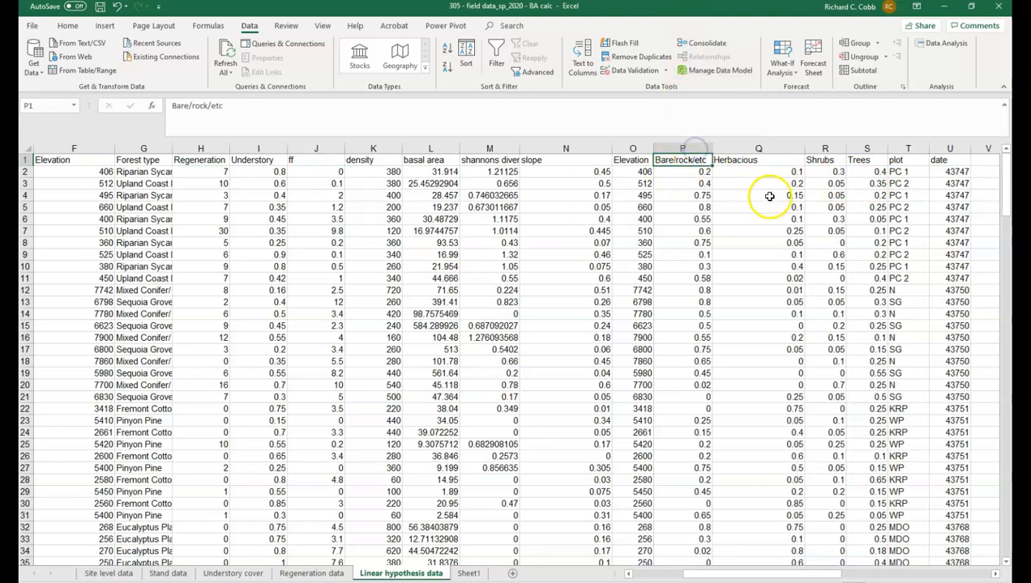
Move the plot and date columns, rows 1 to 35, one column to the right into U and V.
click(897, 162)
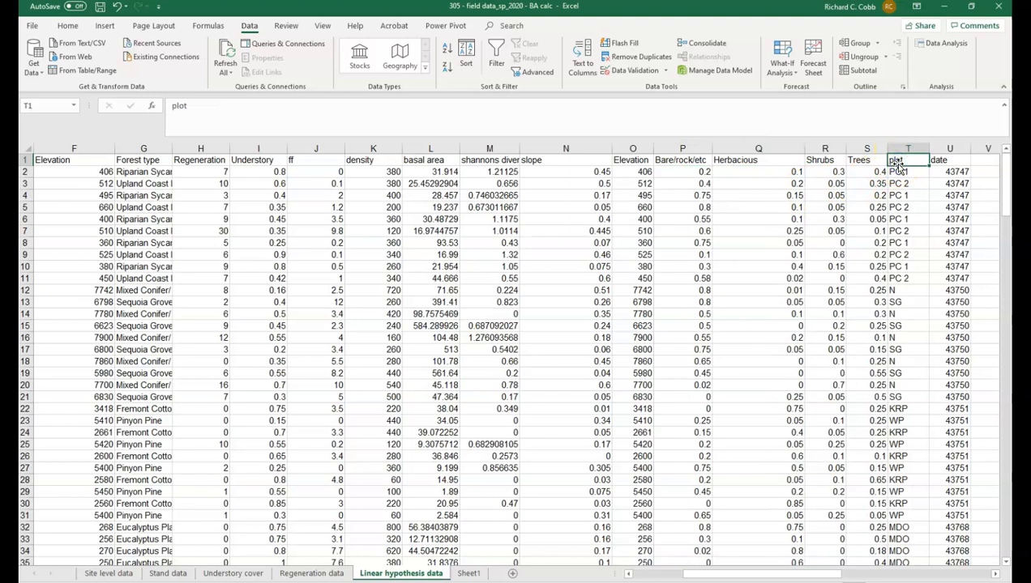
mouse_move(897, 166)
mouse_down()
mouse_move(923, 554)
mouse_move(964, 554)
mouse_up()
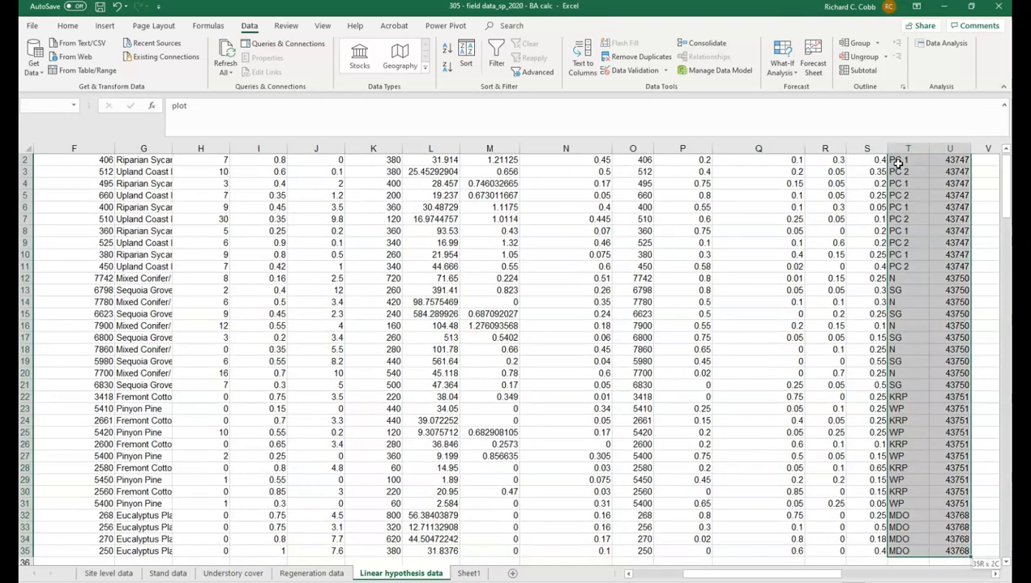
key(shift+Left)
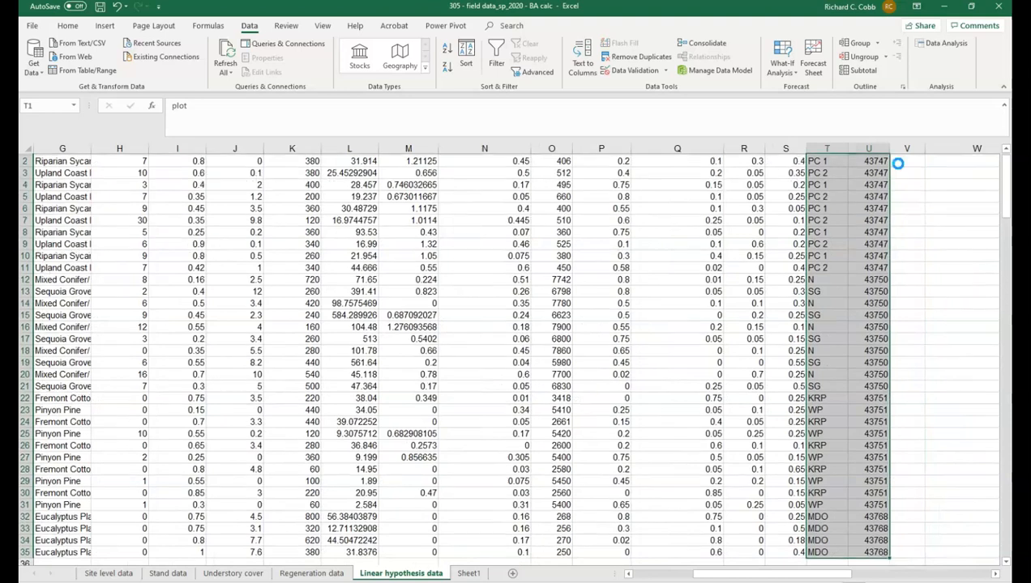
key(ctrl+x)
key(Right)
key(ctrl+v)
Move the Bare/rock/etc data from column P to the empty column T, after Trees.
key(Left)
key(Left)
key(Left)
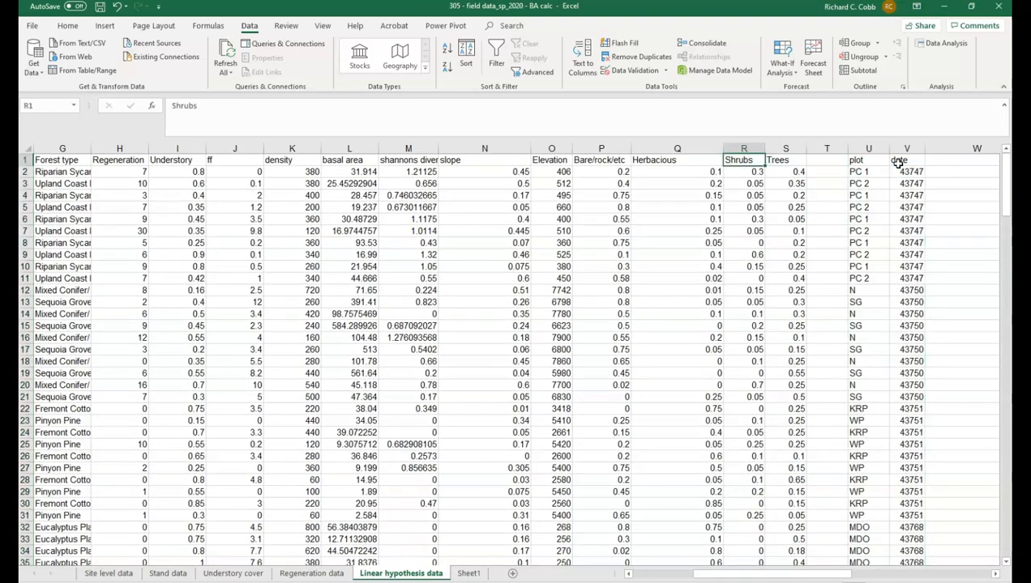
key(Left)
key(Left)
key(ctrl+shift+Down)
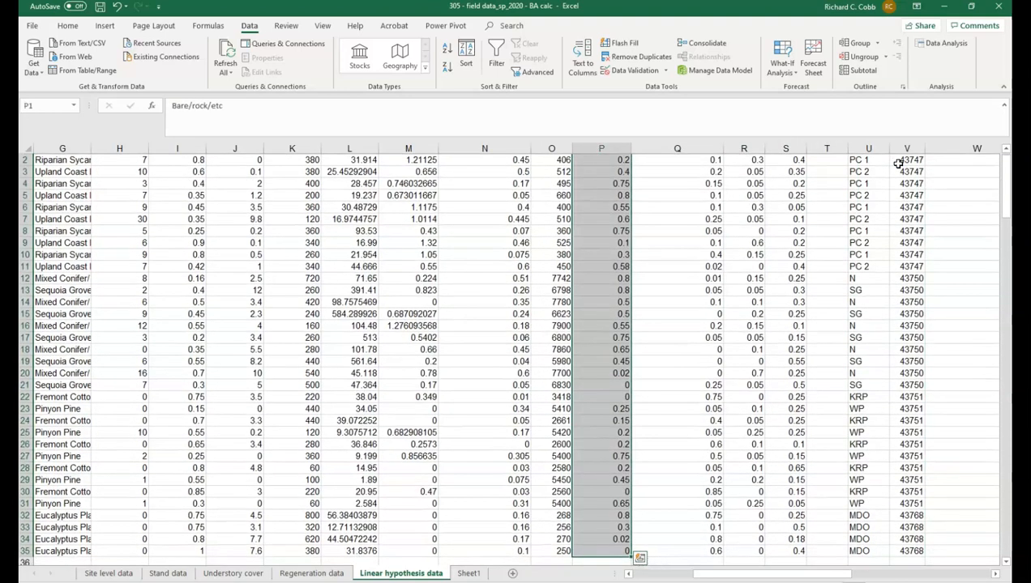
key(ctrl+x)
key(Right)
key(Right)
key(Right)
key(Right)
key(ctrl+v)
Shift the block from Herbacious through date one column left so it starts in the emptied column P.
key(Left)
key(Left)
key(Left)
key(shift+Right)
key(shift+Right)
key(shift+Right)
key(shift+Right)
key(shift+Right)
key(ctrl+shift+Down)
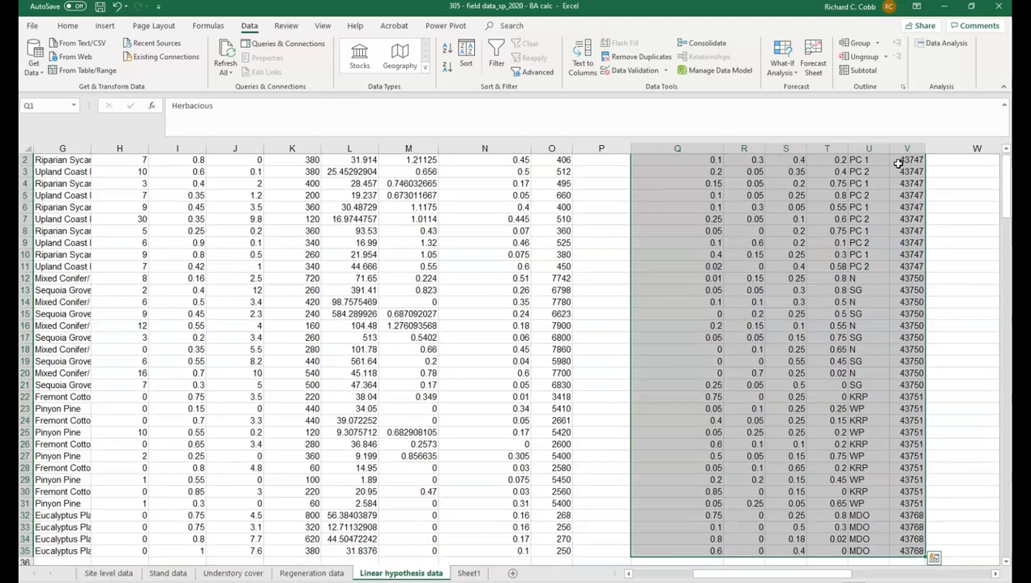
key(ctrl+x)
key(Left)
key(ctrl+v)
key(Left)
key(Left)
key(Left)
key(Left)
key(Left)
key(Left)
key(Left)
key(Left)
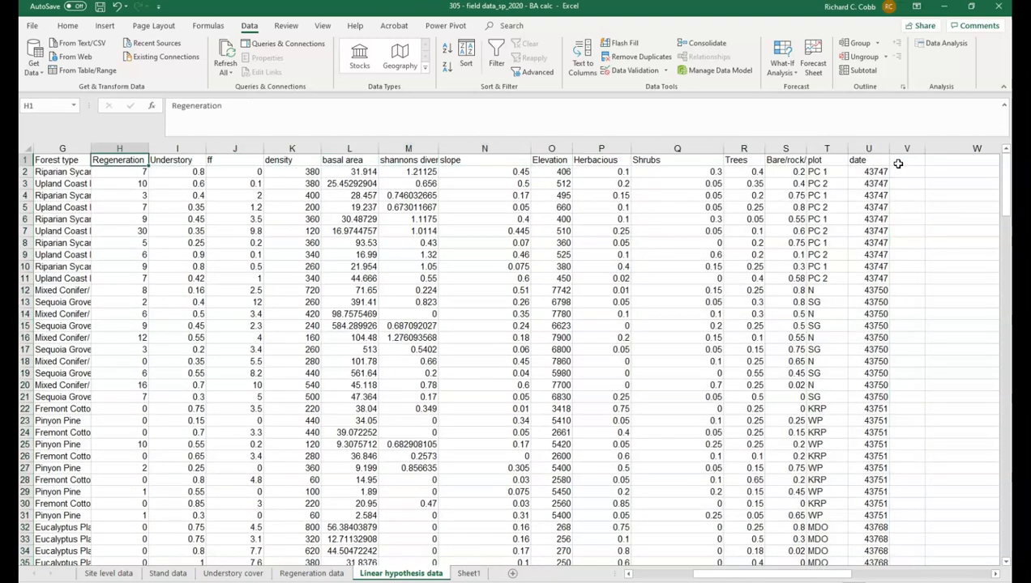
key(BackSpace)
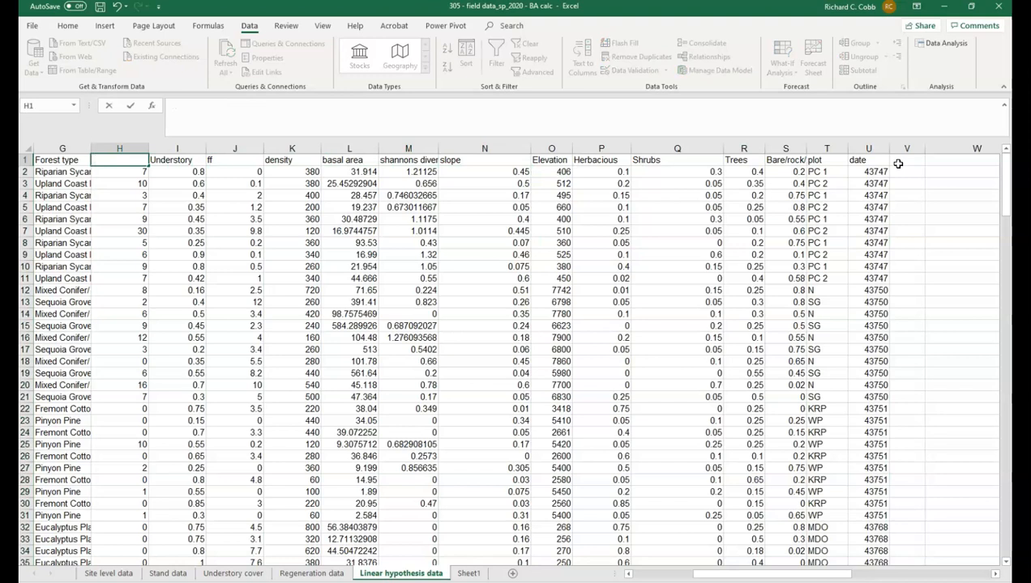
key(ctrl+z)
key(Escape)
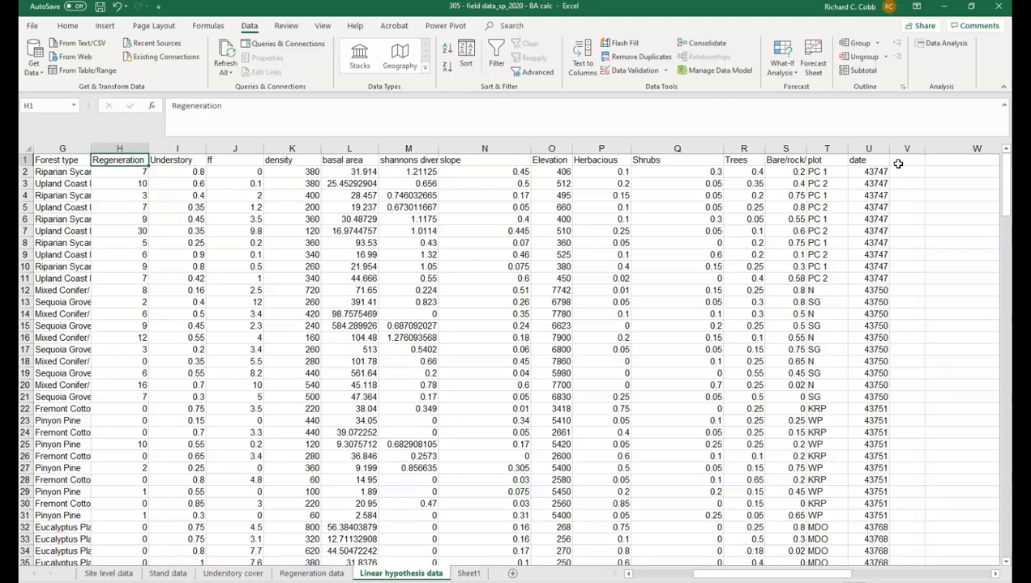
Start the Correlation tool from the Data Analysis tools.
click(943, 55)
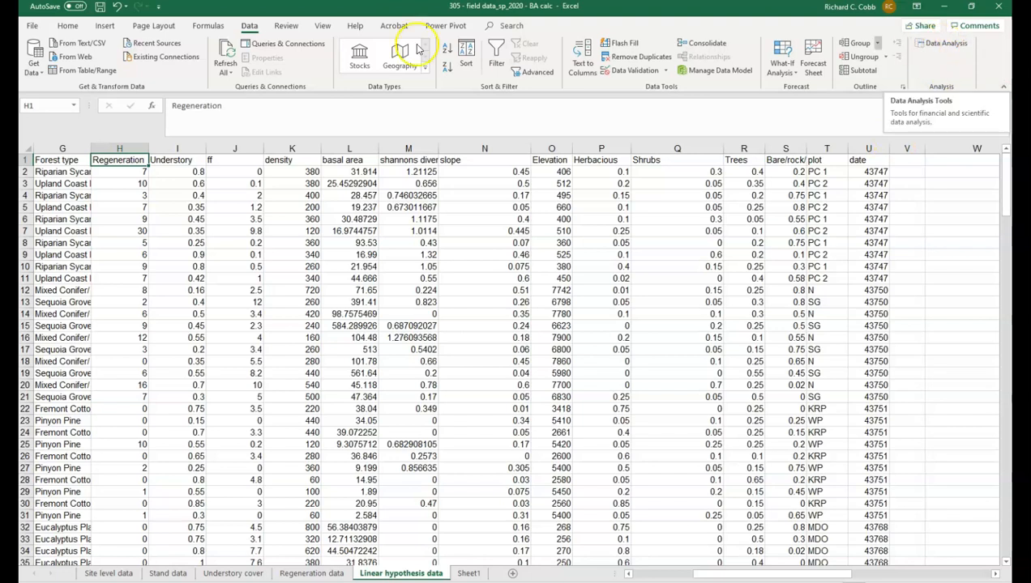
click(929, 54)
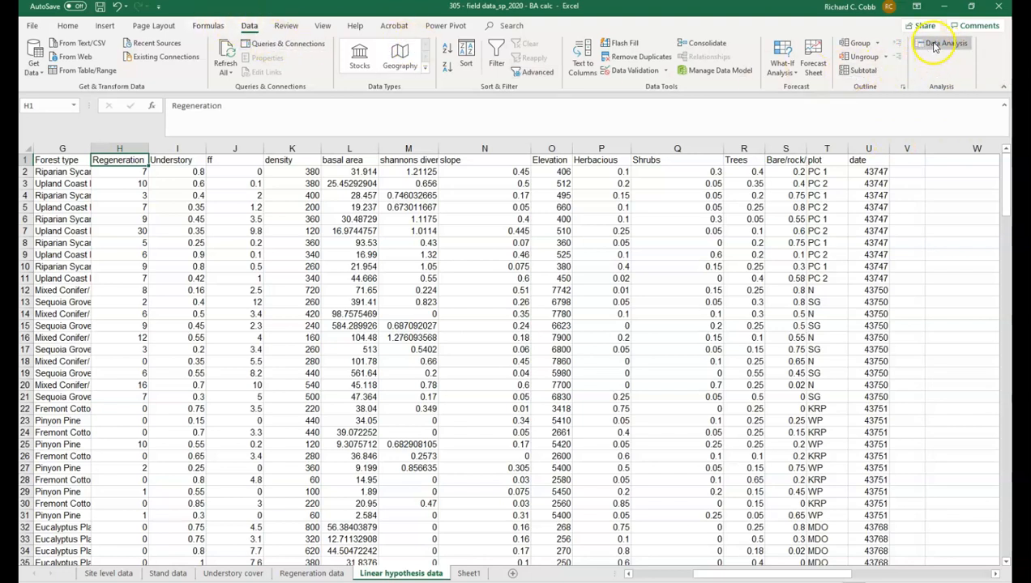
click(569, 328)
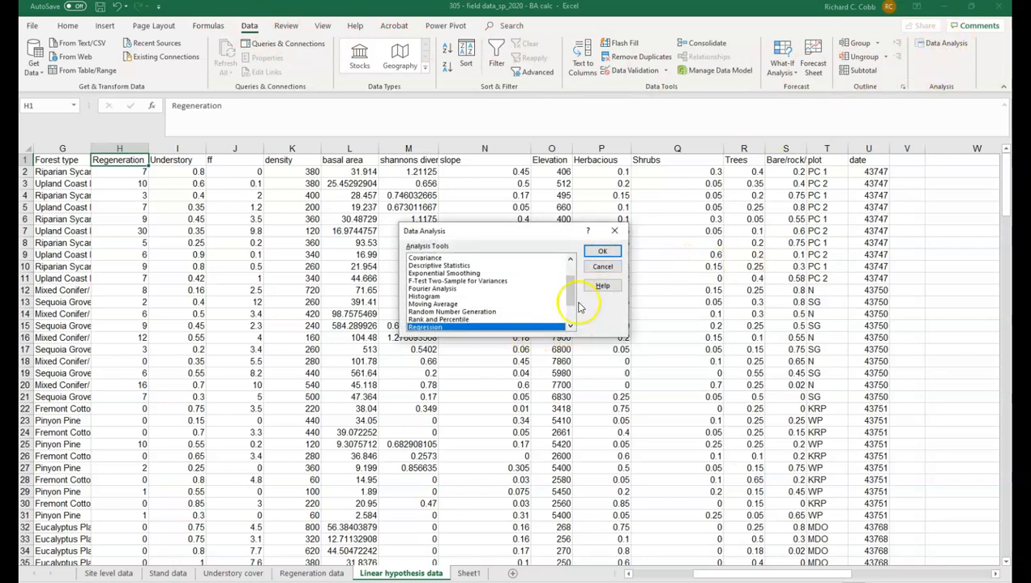
drag(572, 302, 572, 284)
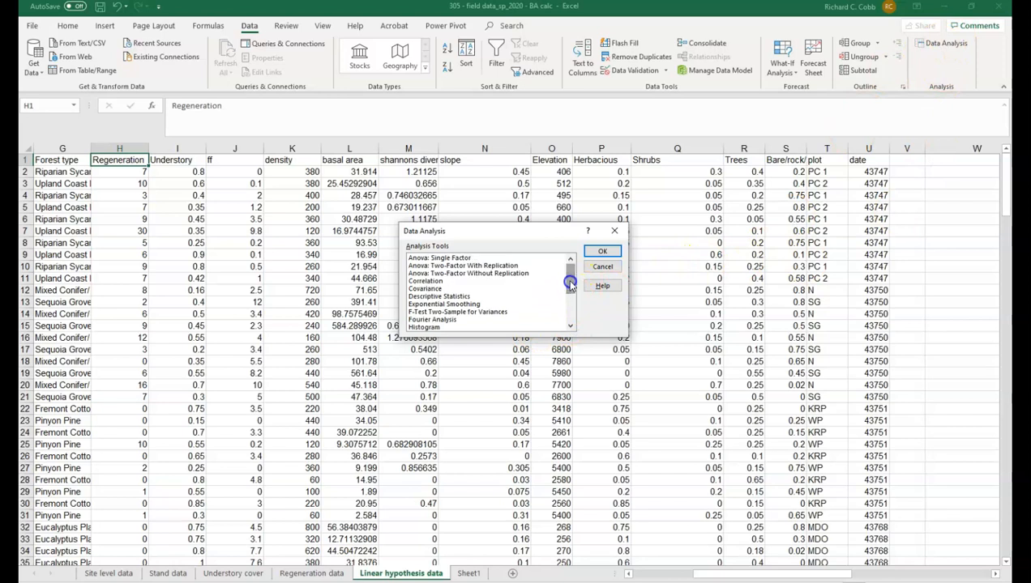
click(431, 281)
click(601, 253)
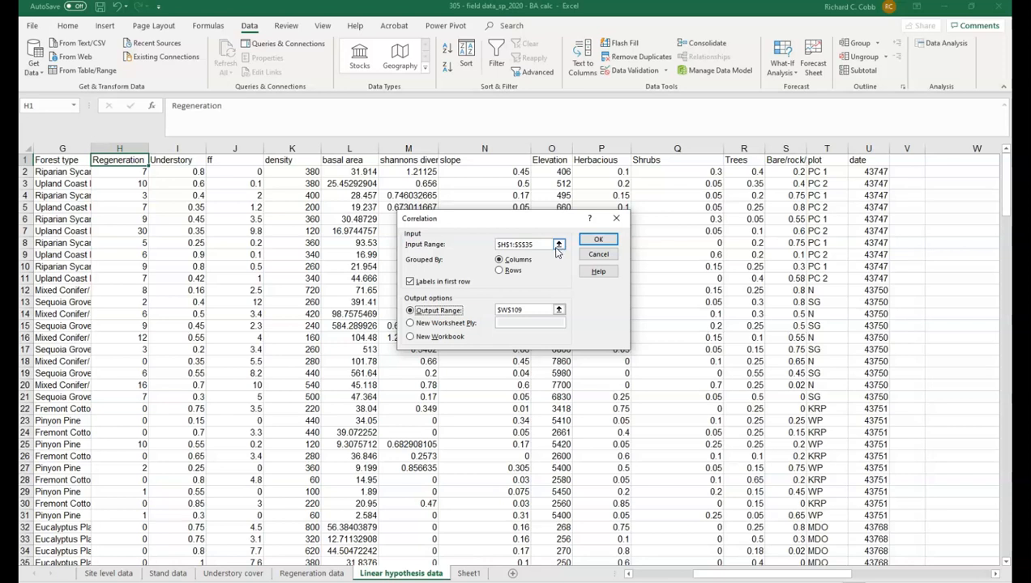
Set the correlation input range to $H$1:$R$35, covering the Regeneration through Trees columns with headers.
click(558, 245)
click(559, 246)
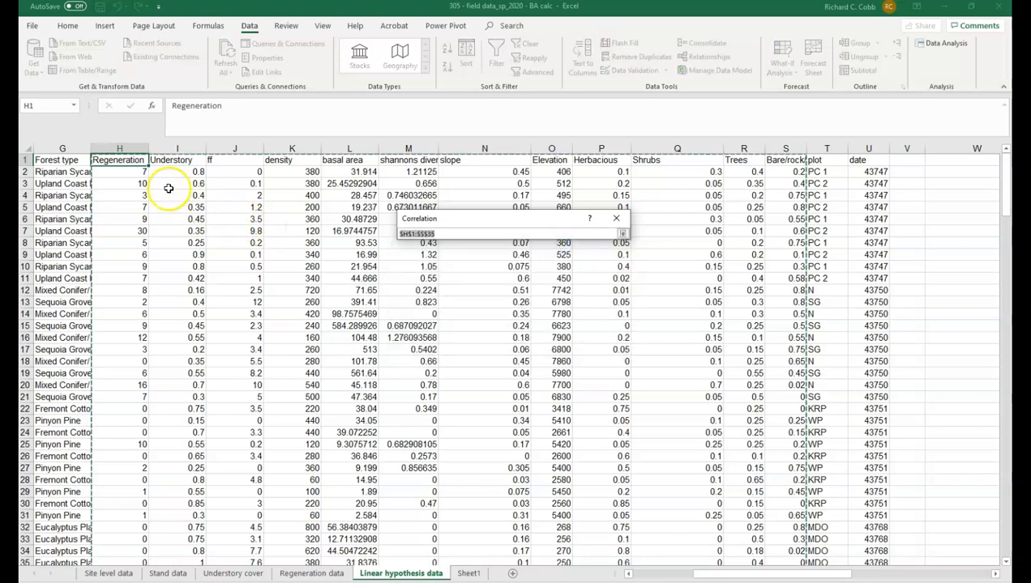
drag(117, 160, 730, 163)
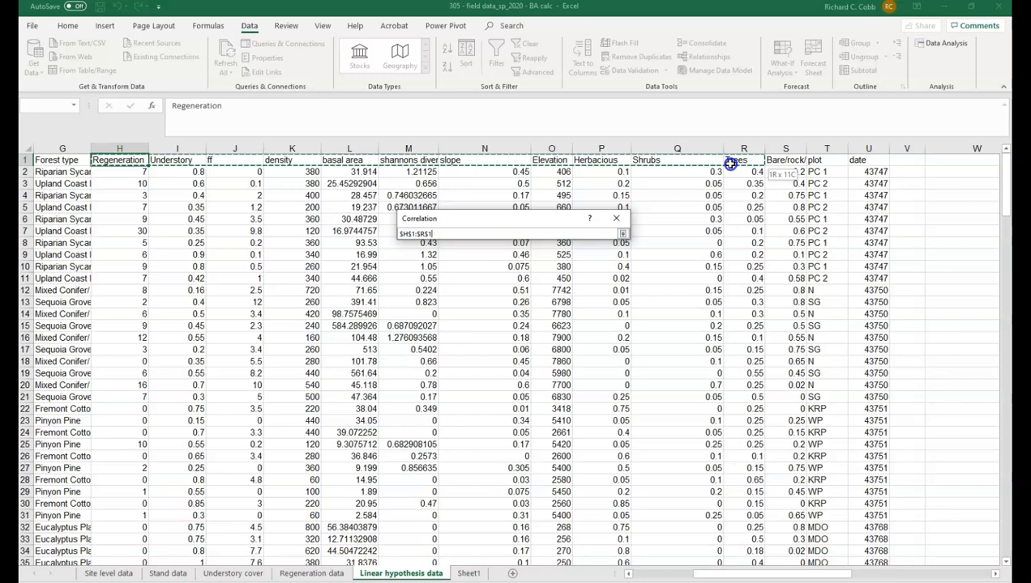
drag(730, 164, 744, 538)
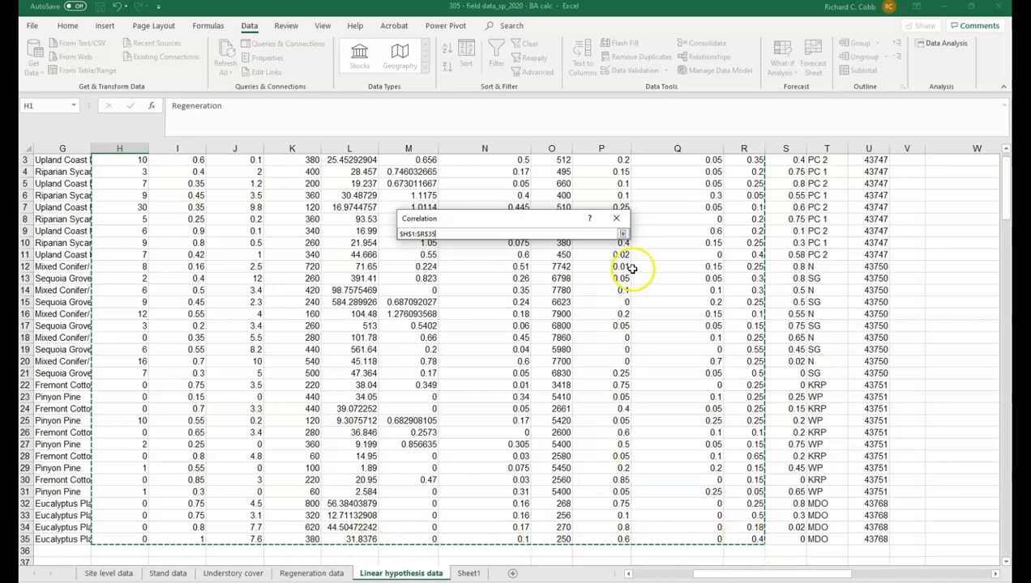
click(622, 234)
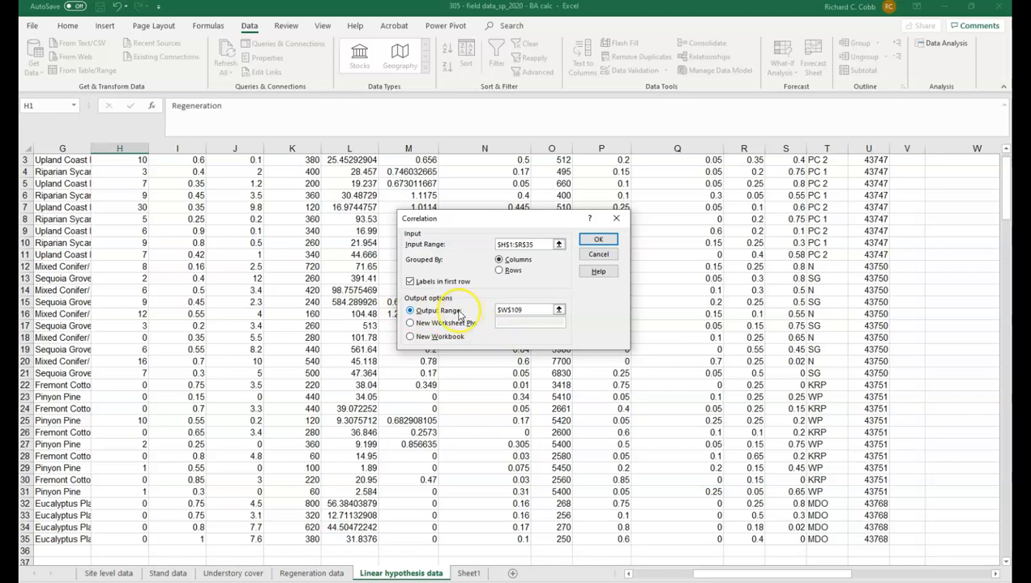
Set the correlation output range to $N$95, below the existing tables, and run the analysis.
click(559, 312)
scroll(490, 378, down, 20)
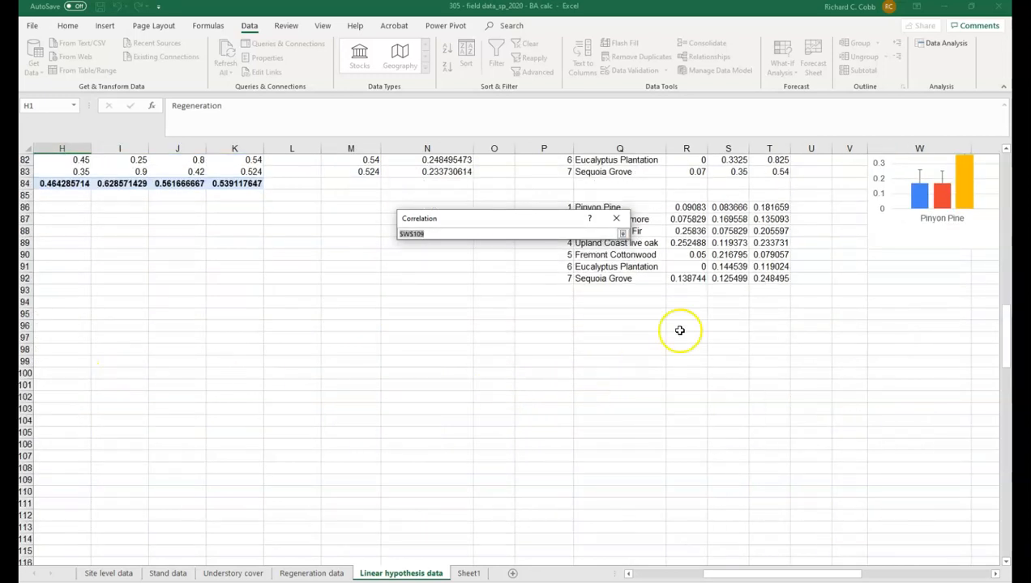
scroll(534, 356, up, 20)
scroll(511, 373, down, 10)
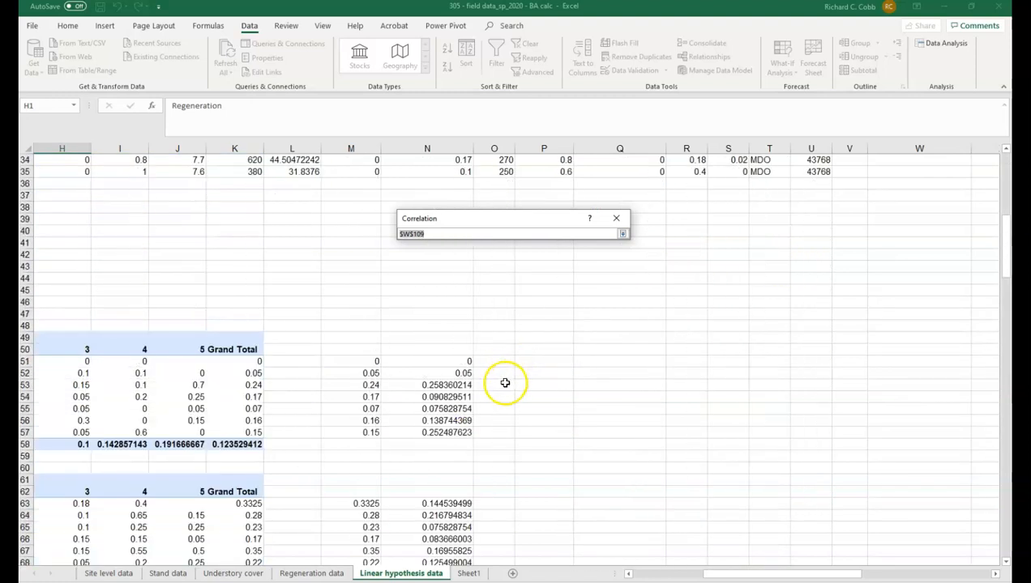
scroll(505, 383, down, 10)
drag(798, 573, 902, 574)
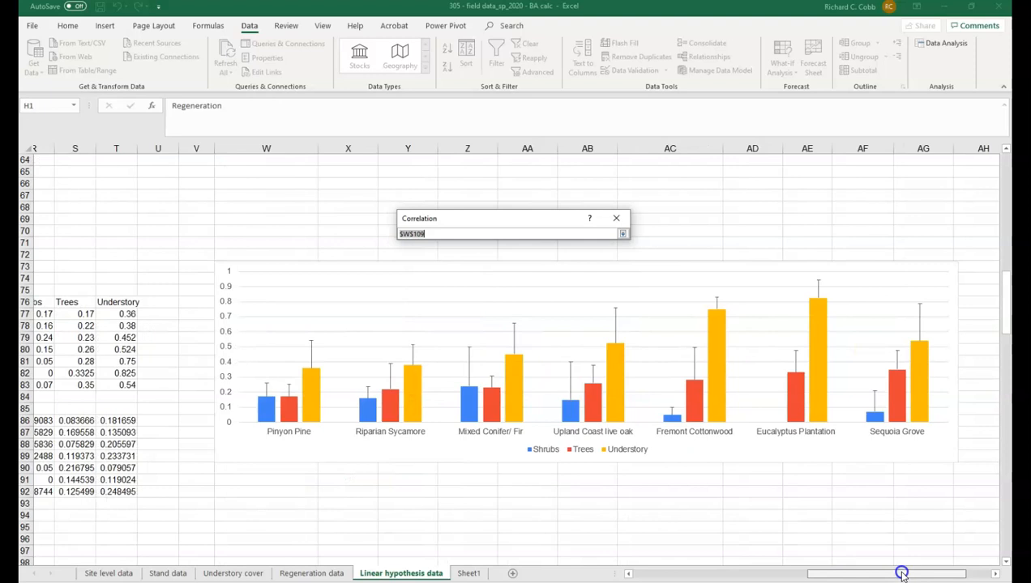
drag(901, 574, 779, 573)
scroll(424, 495, down, 2)
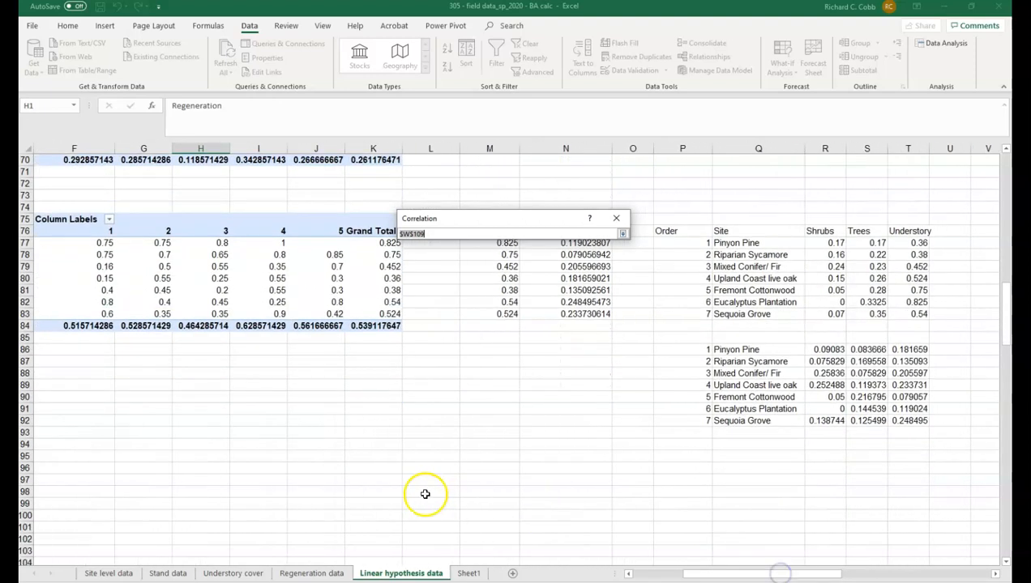
click(535, 456)
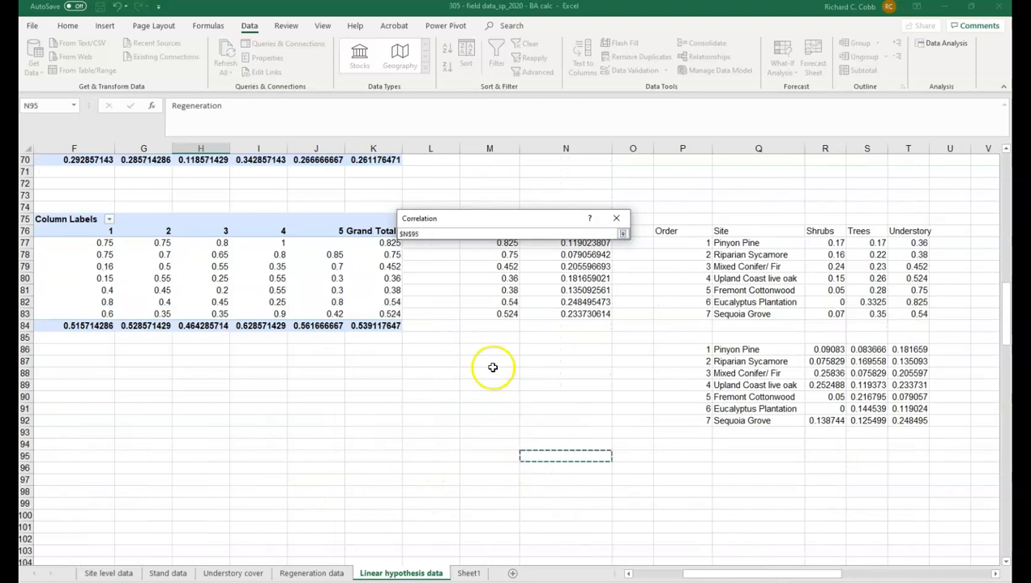
click(622, 234)
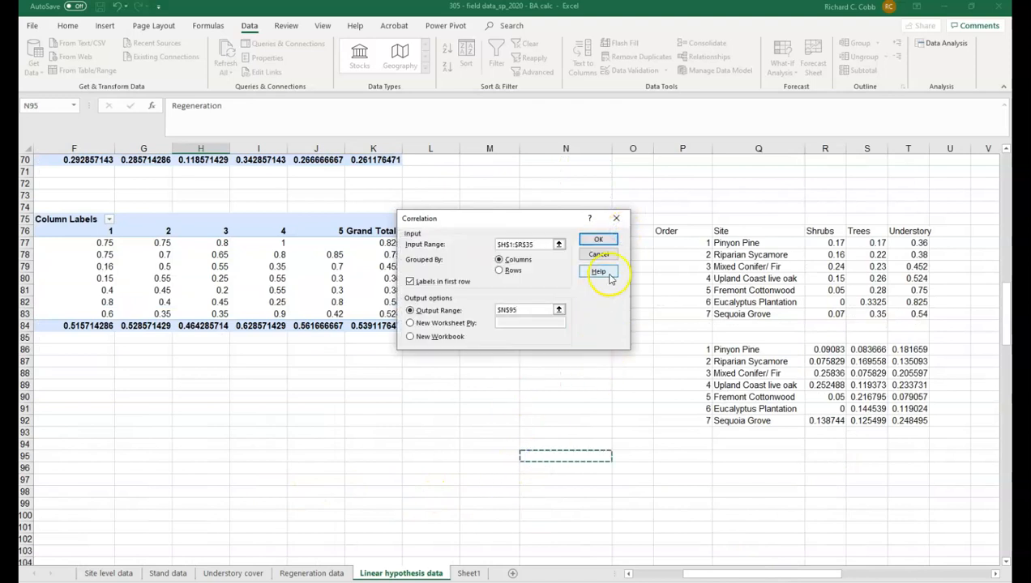
click(598, 240)
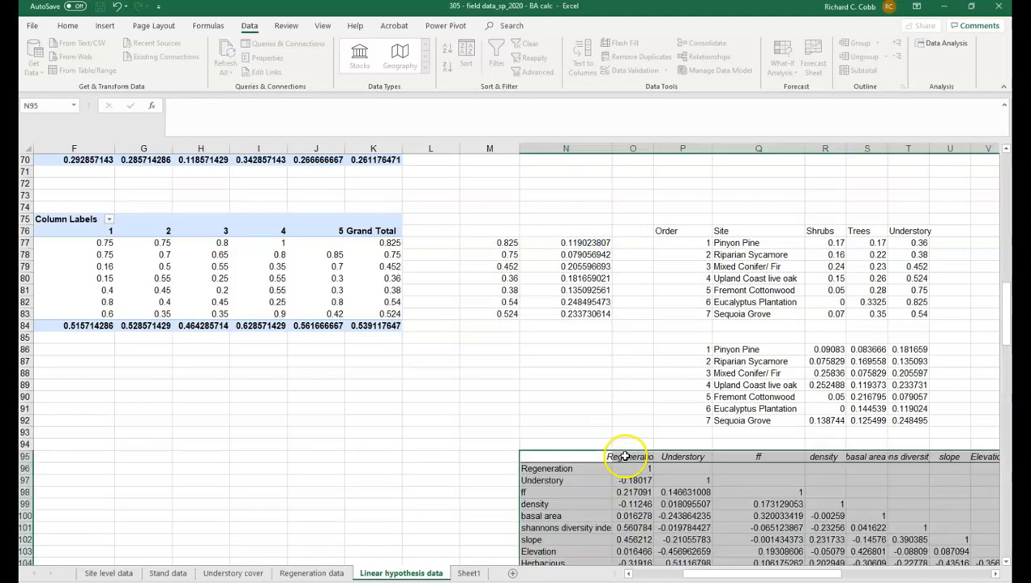
Widen columns N, O, P, S and T so the correlation matrix's labels and values fit, including shannons diversity index.
scroll(616, 492, down, 3)
drag(693, 577, 772, 569)
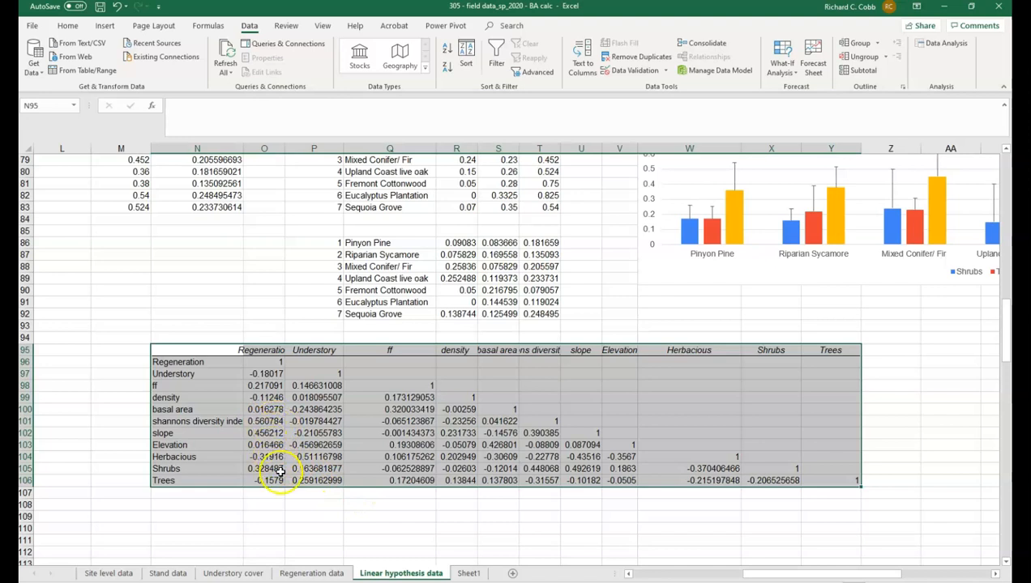
click(327, 505)
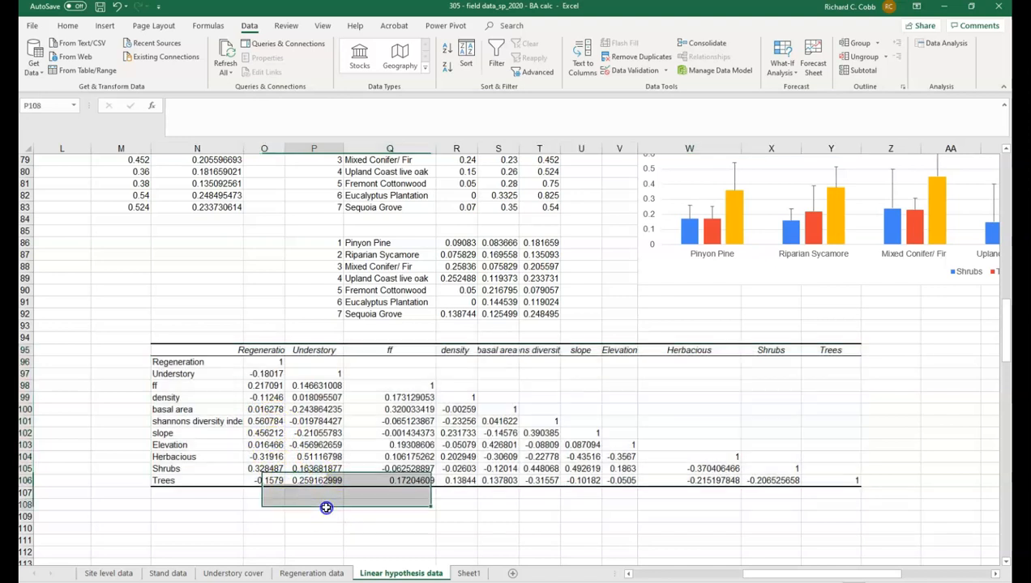
double_click(283, 149)
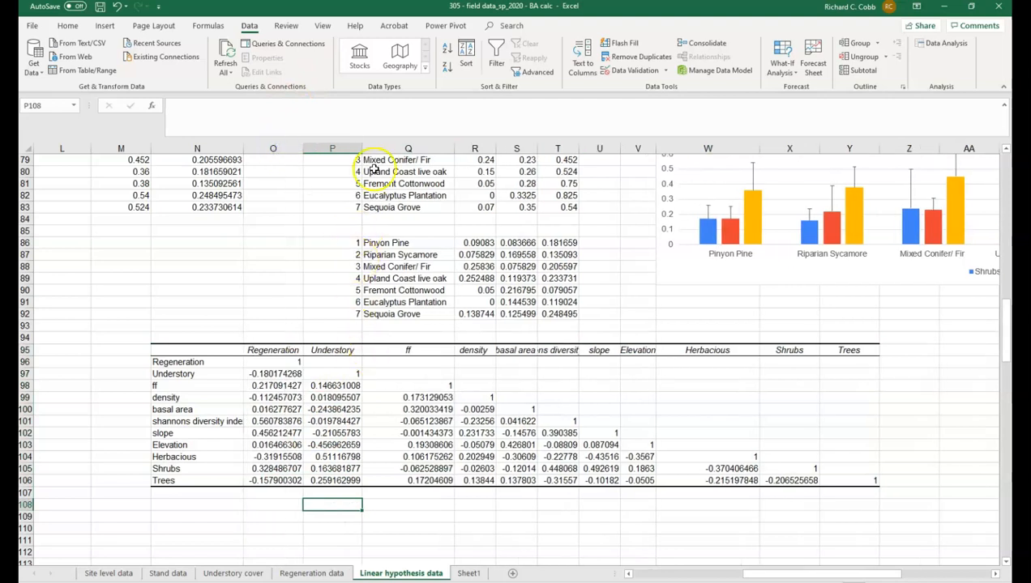
double_click(362, 143)
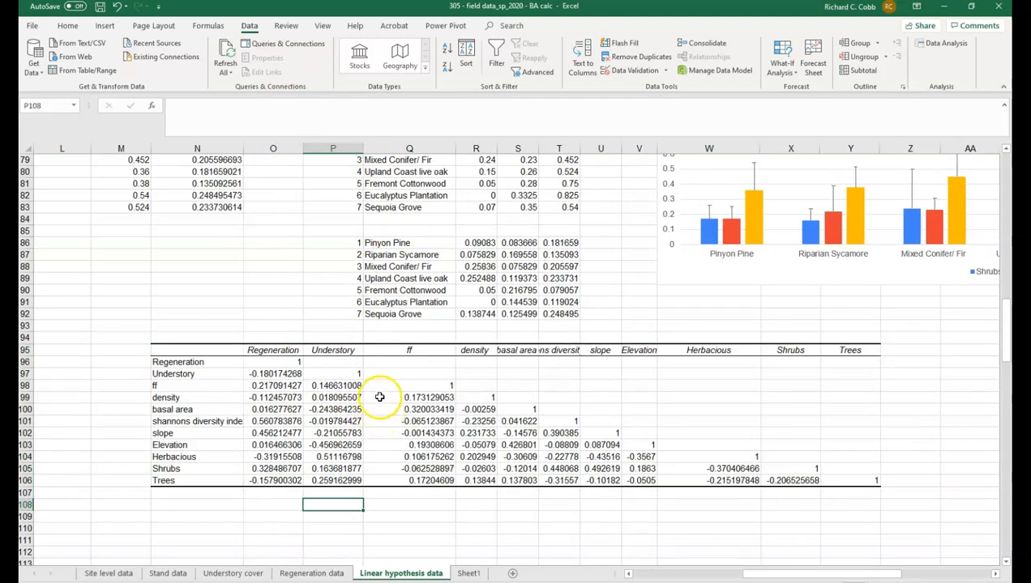
double_click(538, 147)
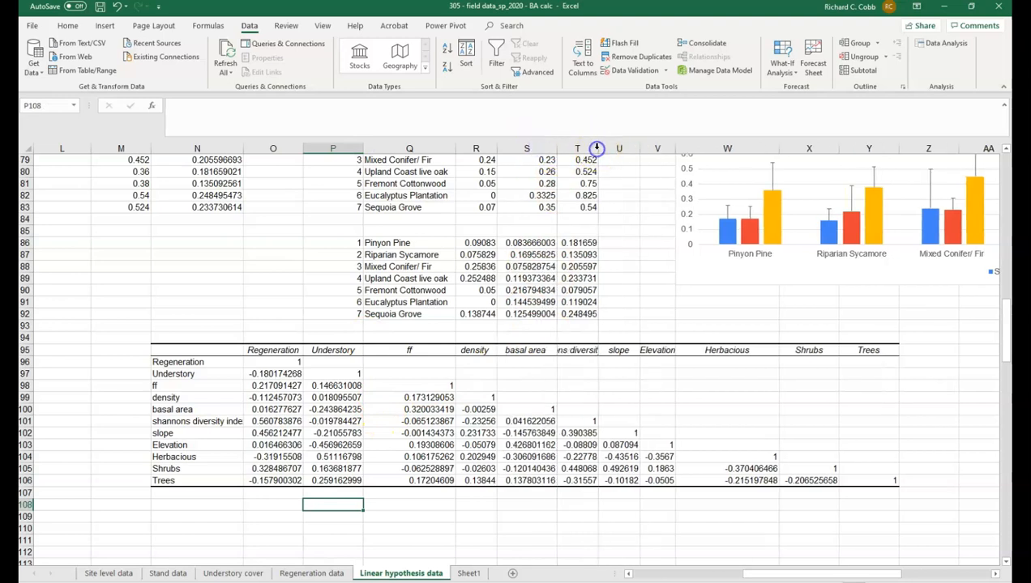
double_click(597, 148)
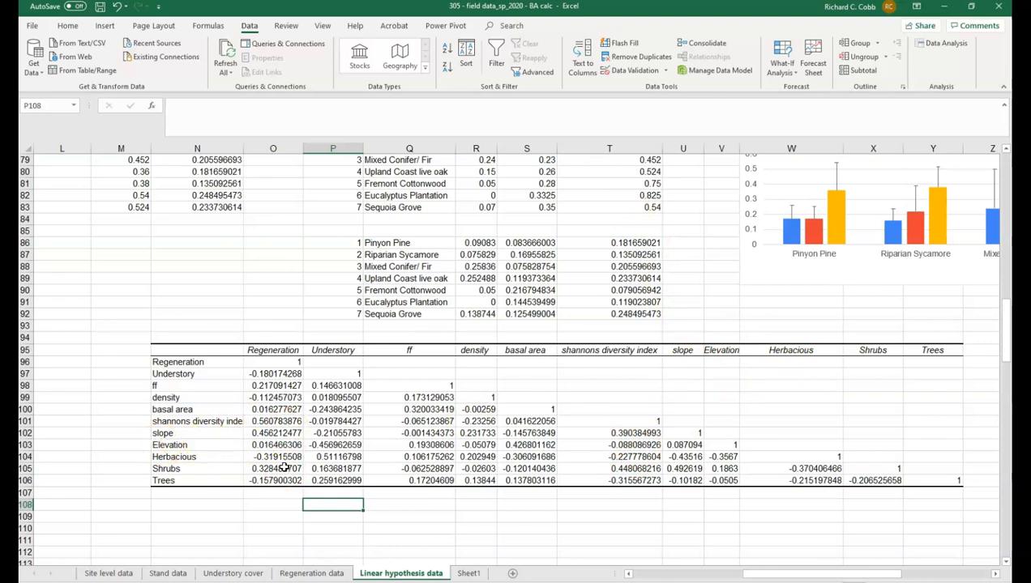
scroll(307, 369, down, 1)
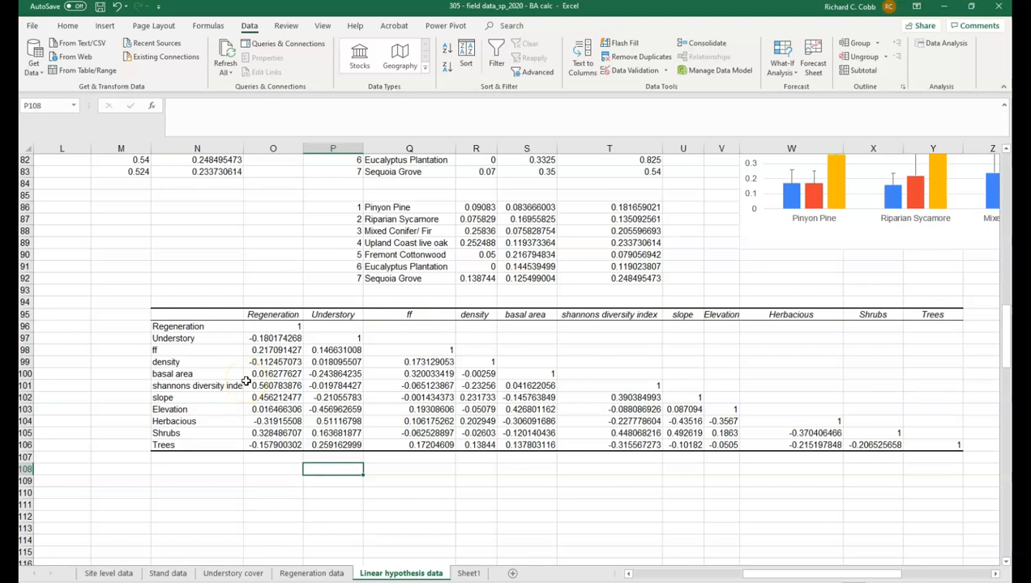
drag(245, 149, 255, 149)
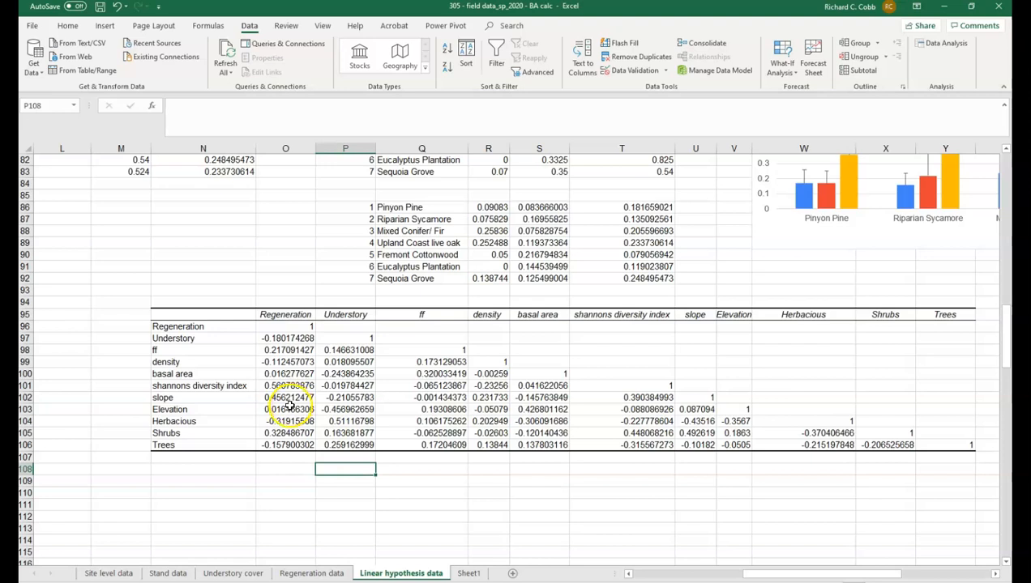
Fill the Regeneration correlations with shannons diversity index, slope, Herbacious and Shrubs (O101, O102, O104, O105) with yellow.
click(287, 387)
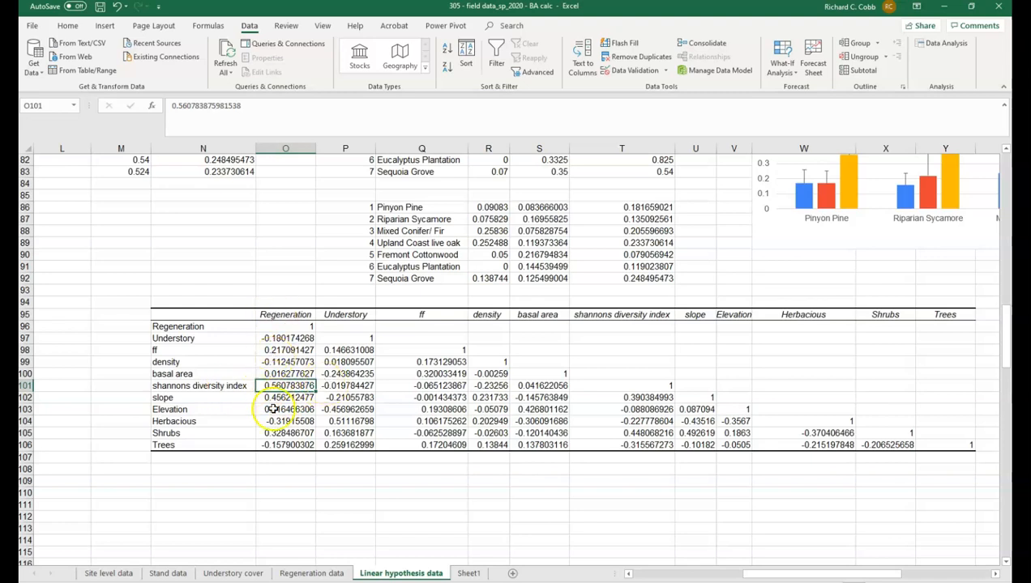
ctrl+click(298, 398)
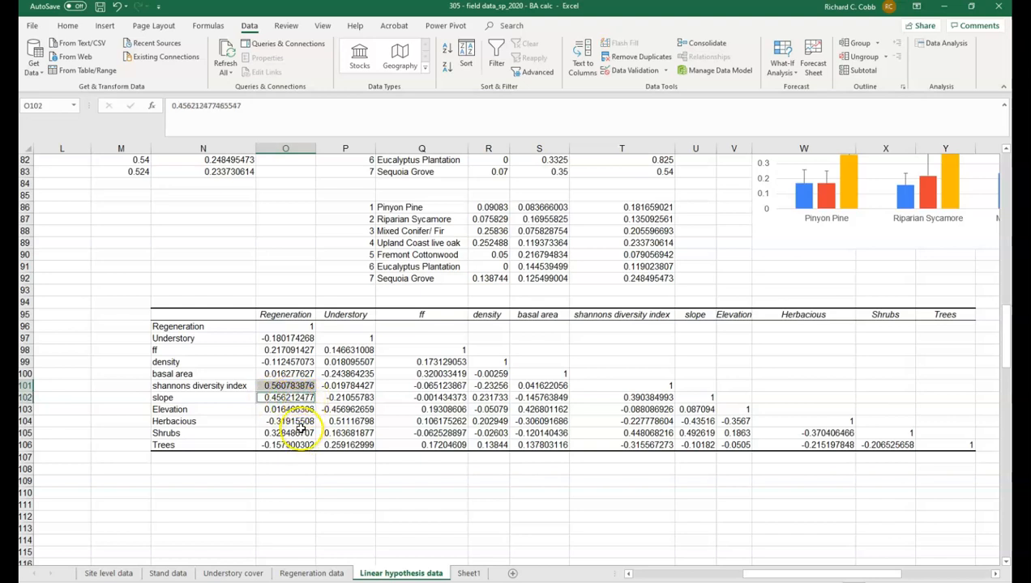
ctrl+click(299, 423)
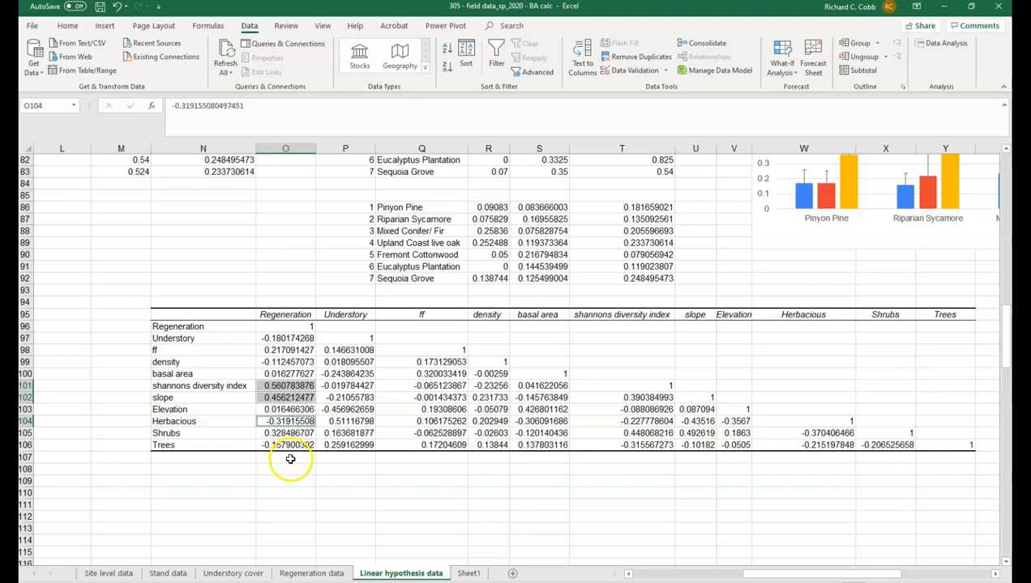
ctrl+click(290, 433)
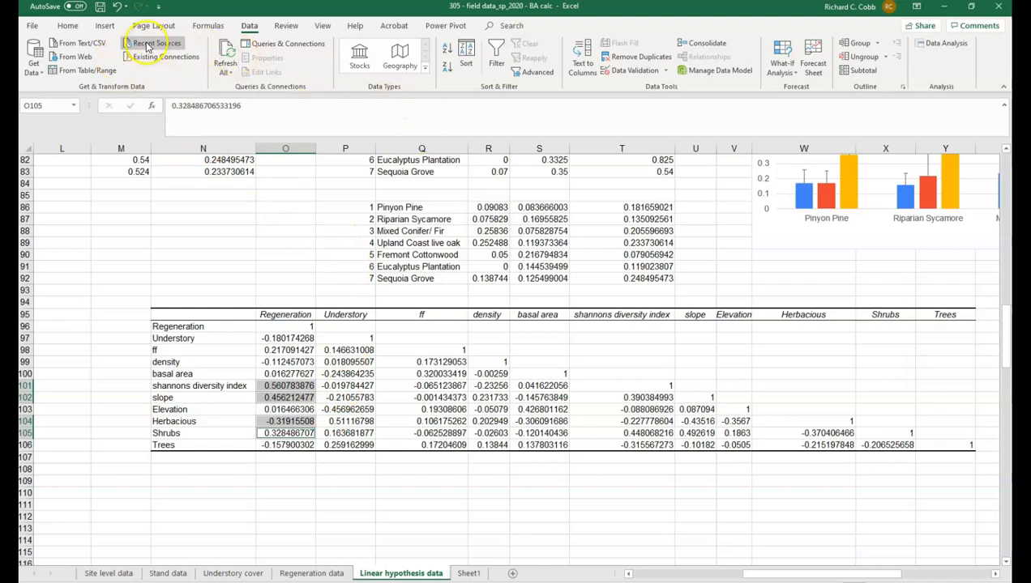
click(64, 26)
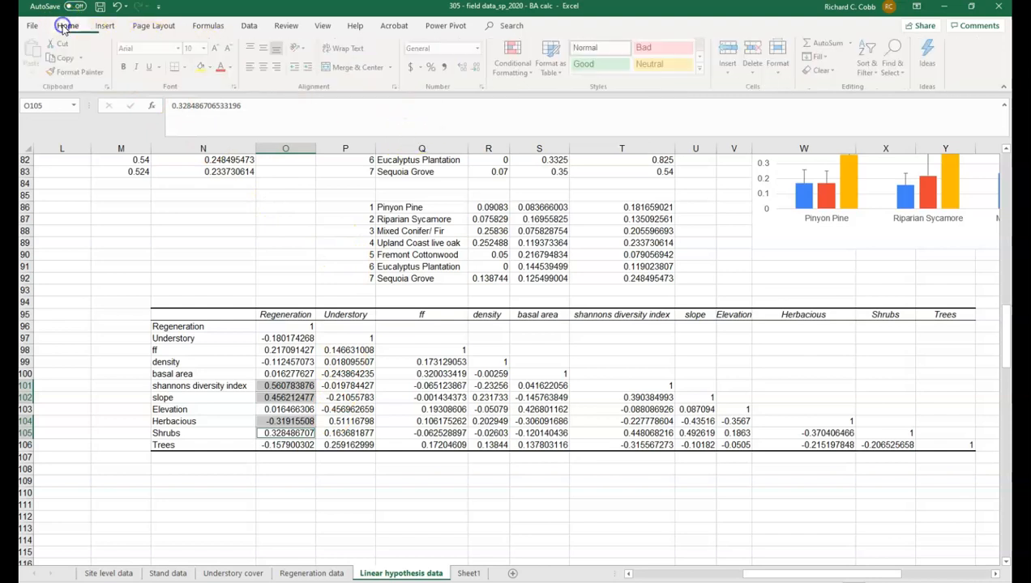
click(202, 70)
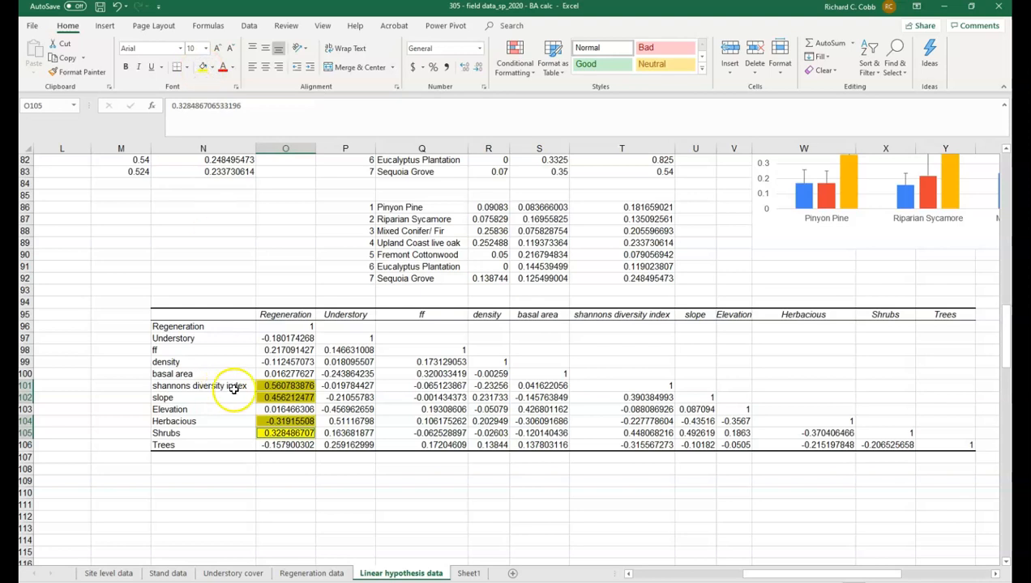
click(303, 458)
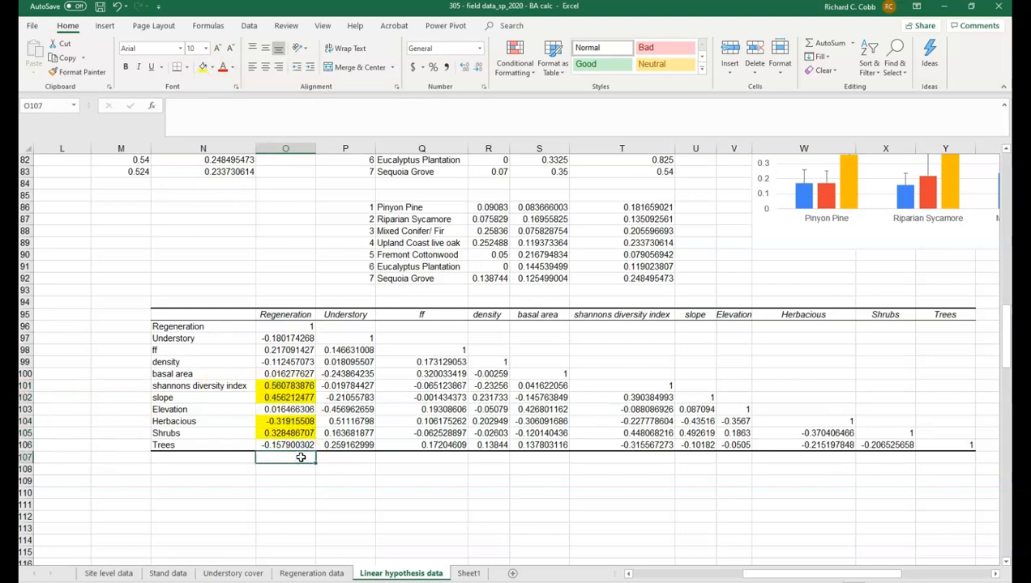
click(299, 458)
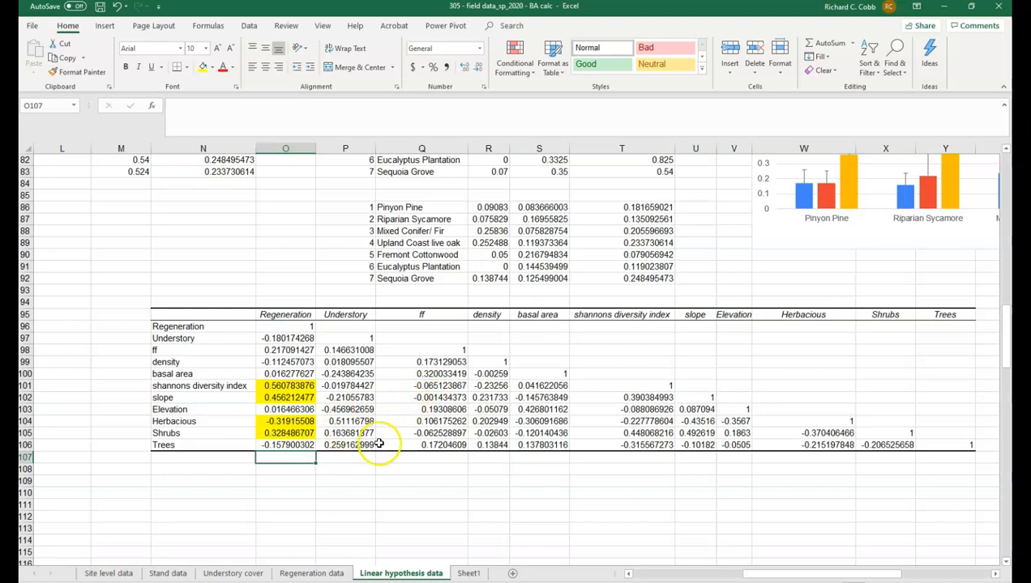
Fill cells P103, Q100, S104, T102, T105, T106, U105 and W105 of the correlation matrix with yellow.
click(351, 409)
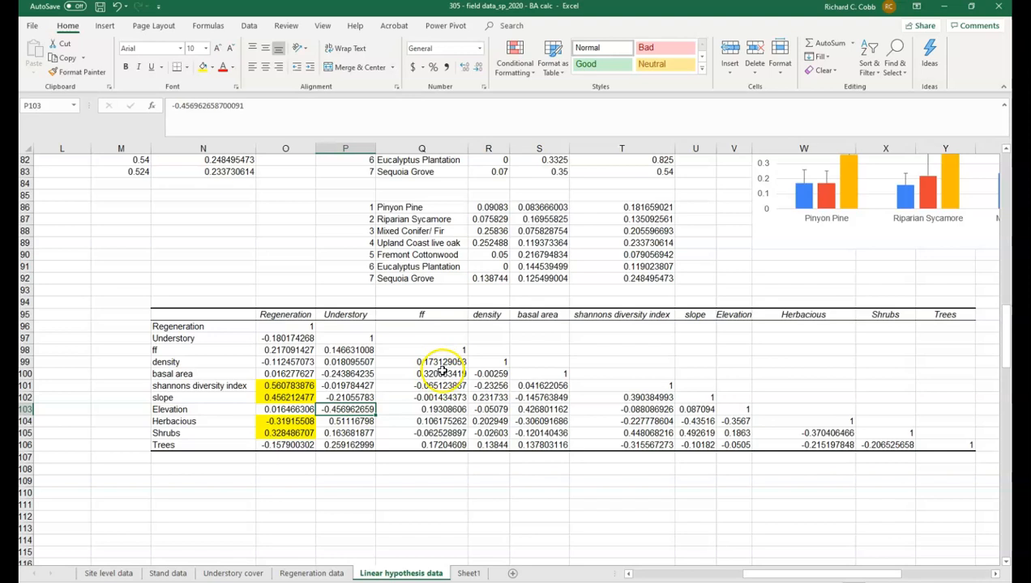
ctrl+click(441, 371)
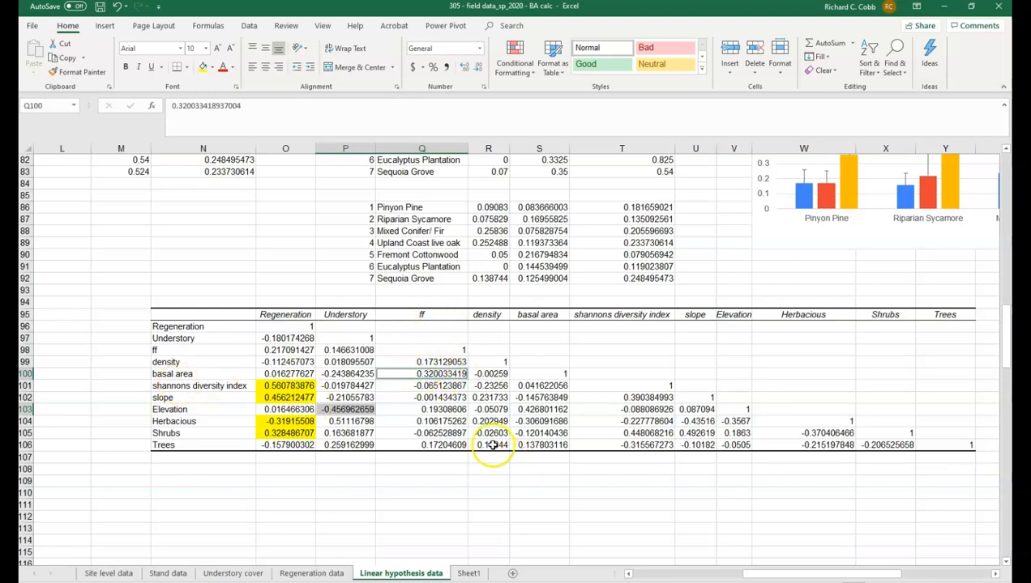
ctrl+click(539, 422)
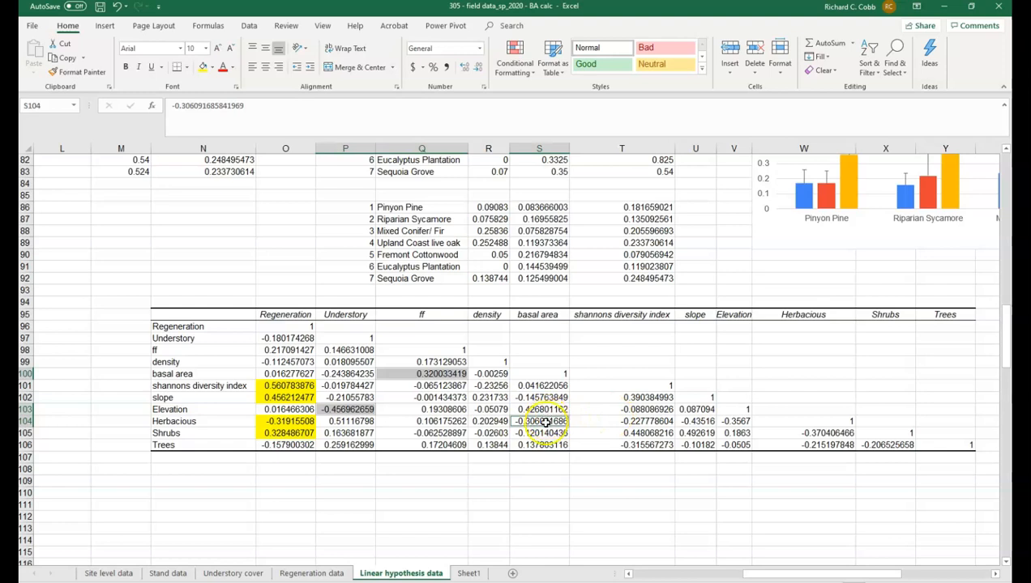
click(647, 446)
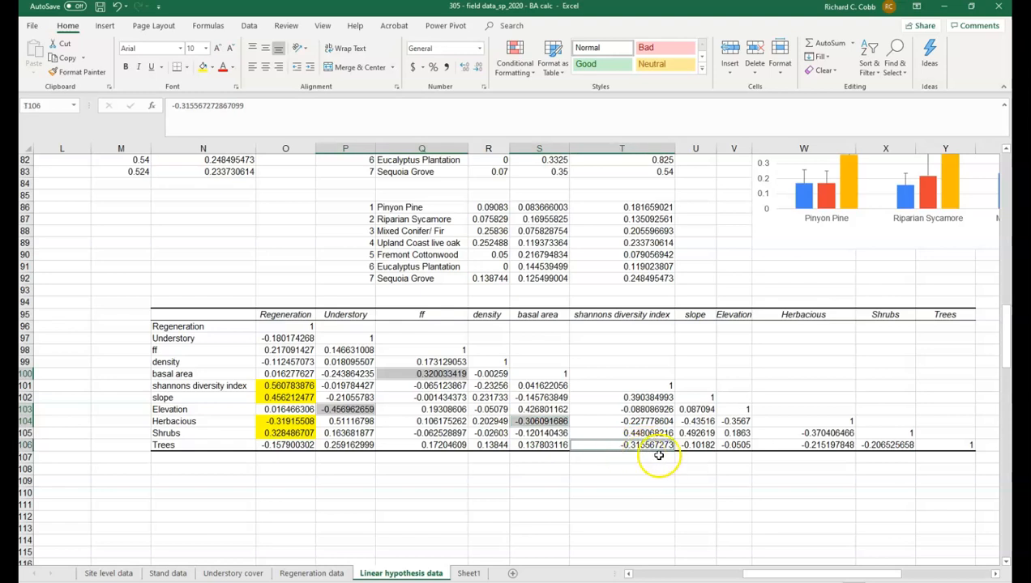
ctrl+click(698, 434)
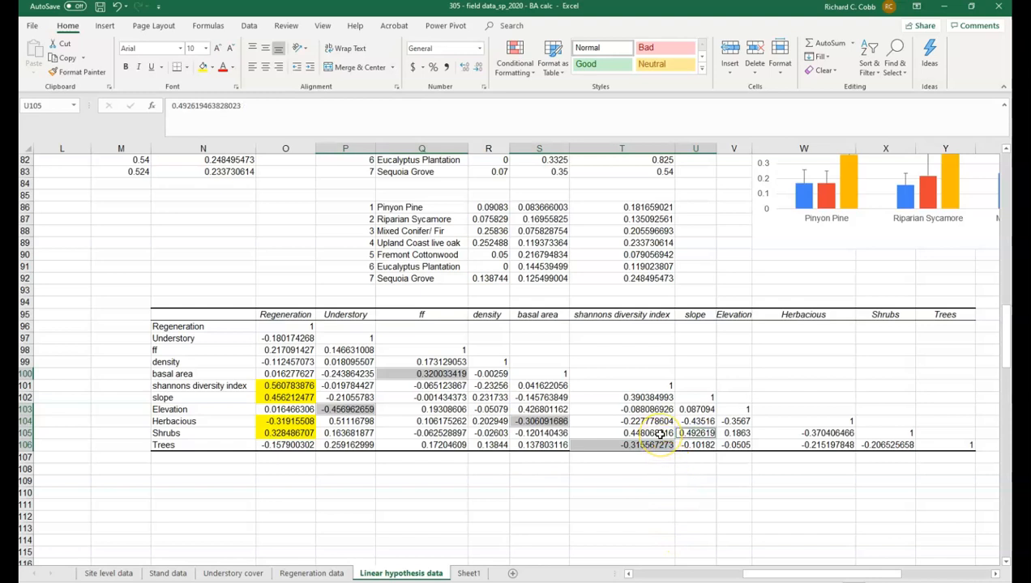
ctrl+click(660, 435)
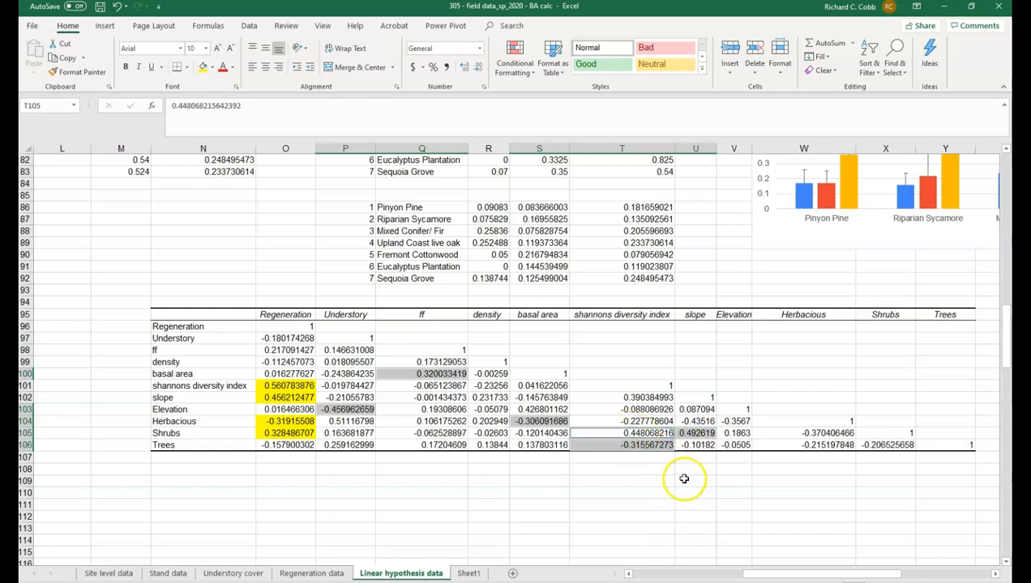
ctrl+click(644, 397)
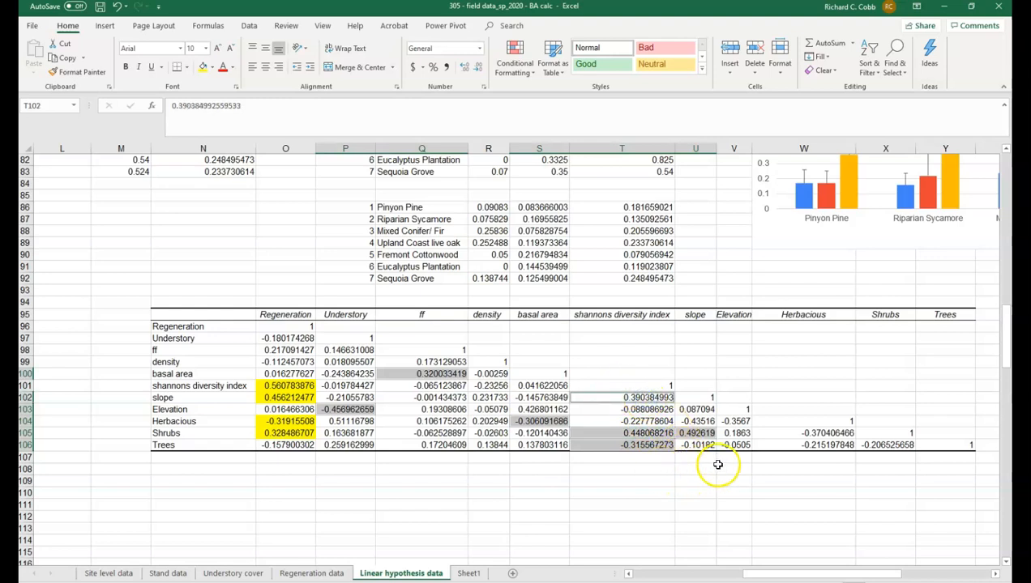
ctrl+click(837, 433)
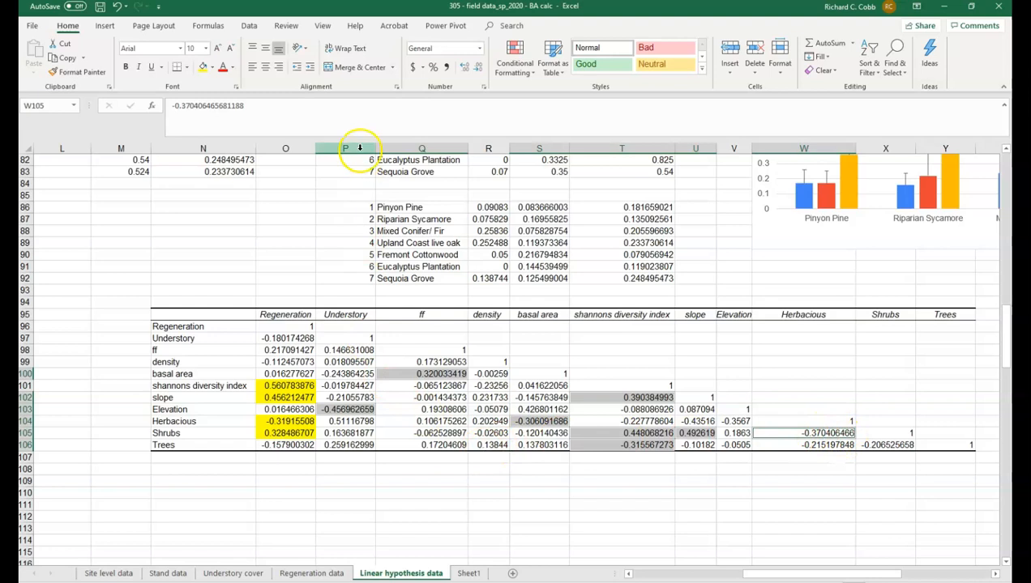
click(202, 66)
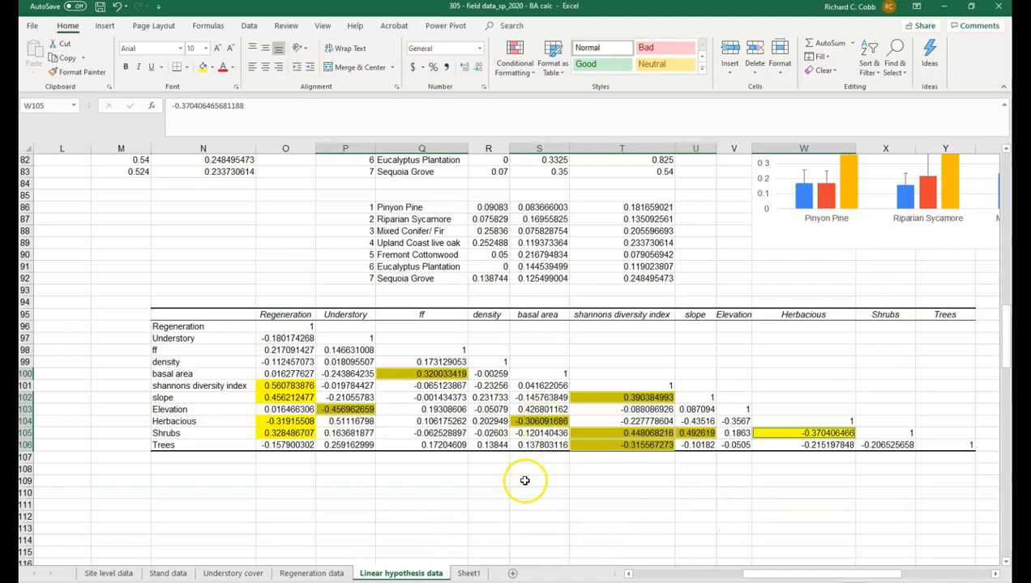
Fill the correlation between basal area and Elevation in cell S103 with yellow as well.
click(531, 409)
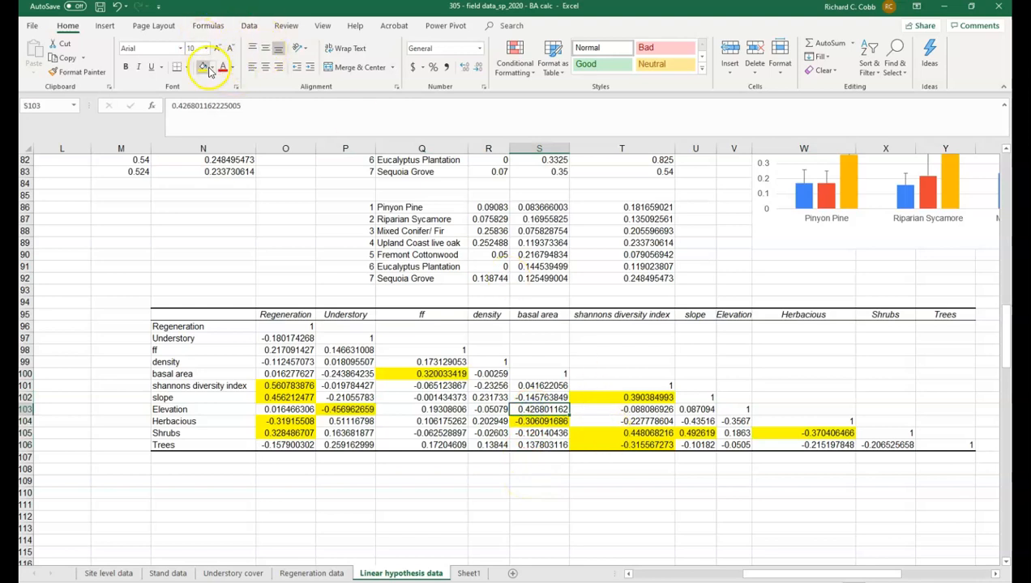
click(408, 504)
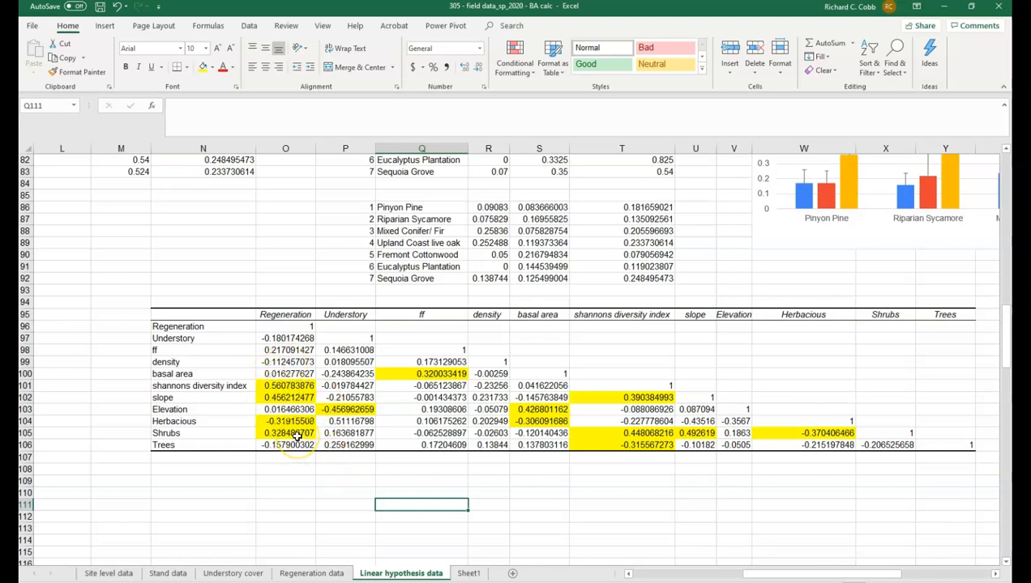
scroll(298, 435, up, 17)
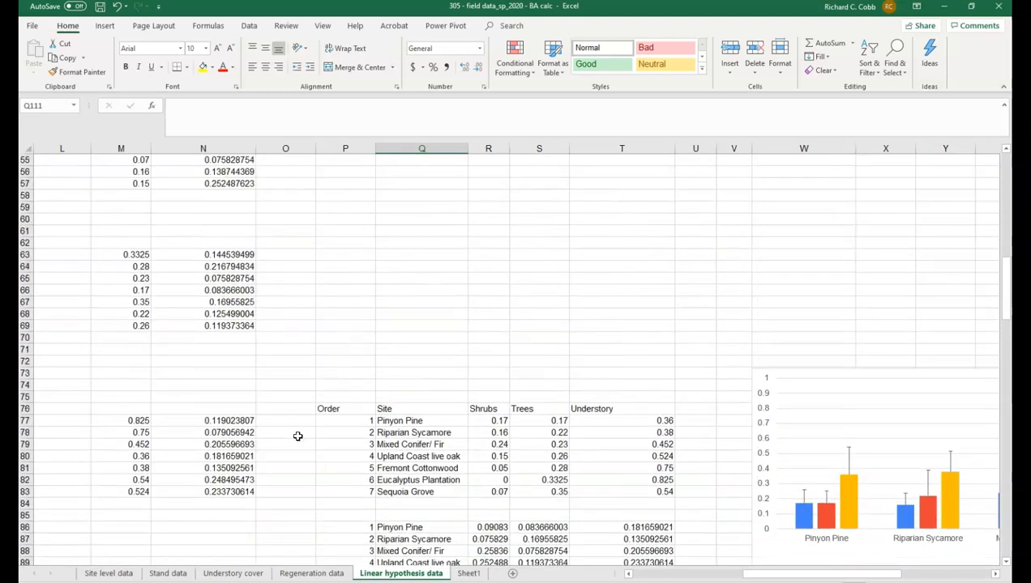
Select the Regeneration and Understory data in H1:I35 and start a Regression from the data analysis tools.
scroll(297, 436, up, 10)
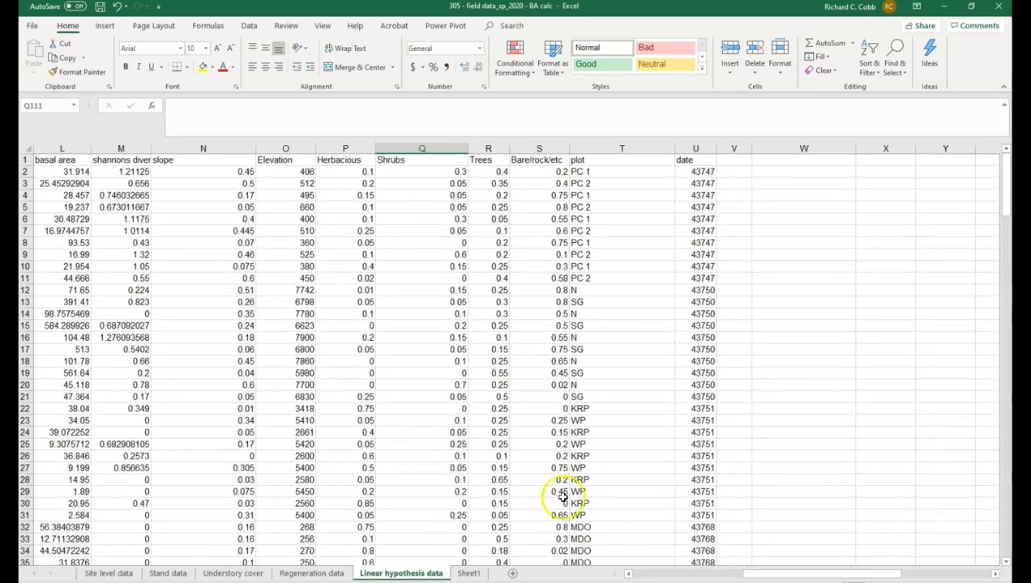
drag(792, 575, 727, 577)
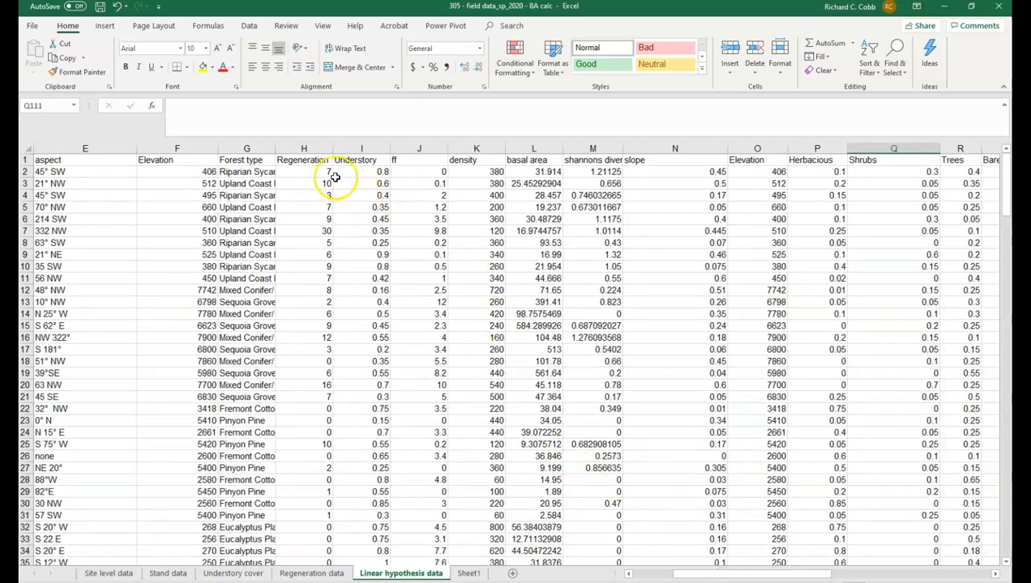
drag(291, 159, 350, 534)
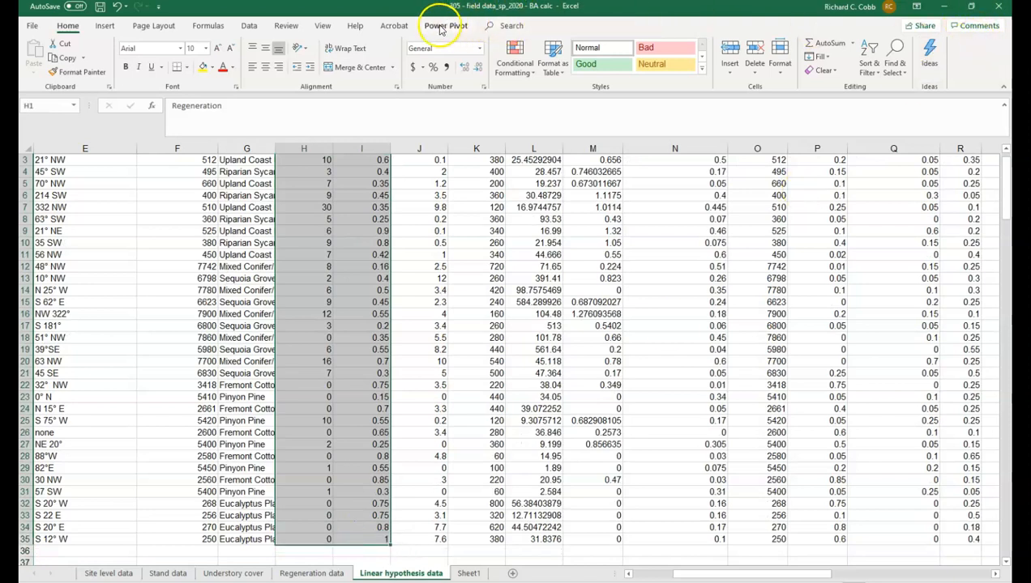
click(249, 25)
click(940, 43)
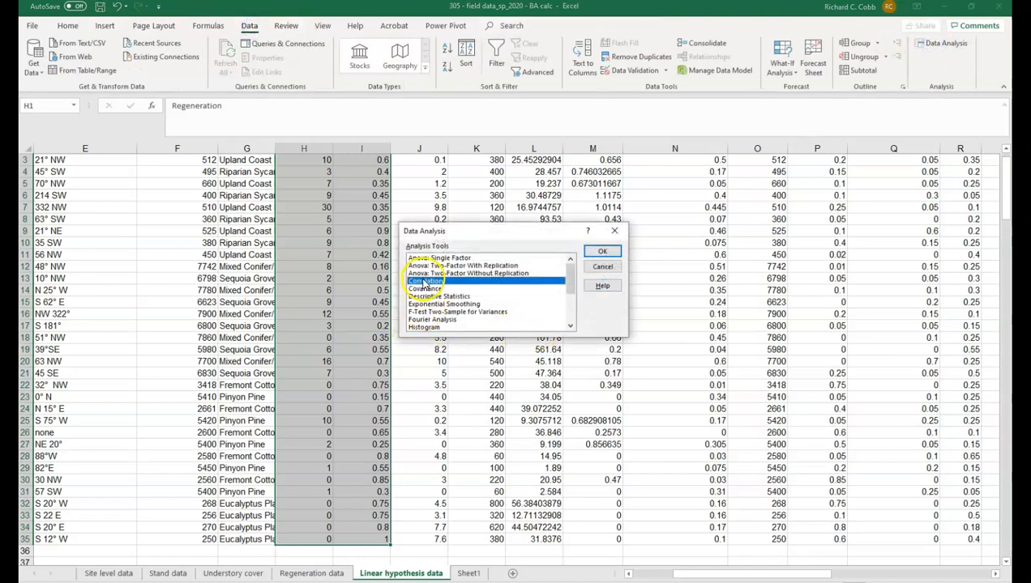
scroll(427, 290, down, 2)
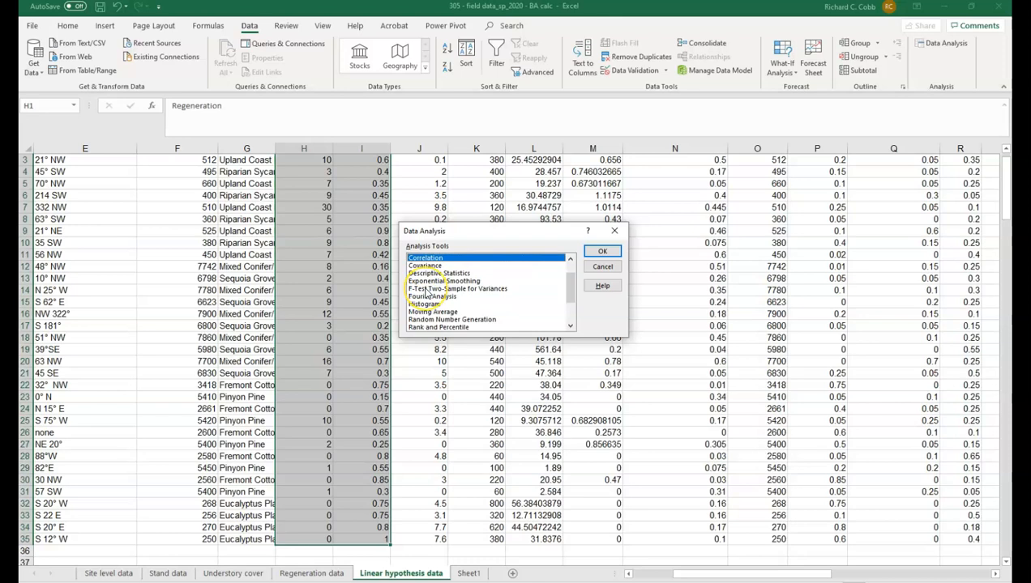
click(425, 312)
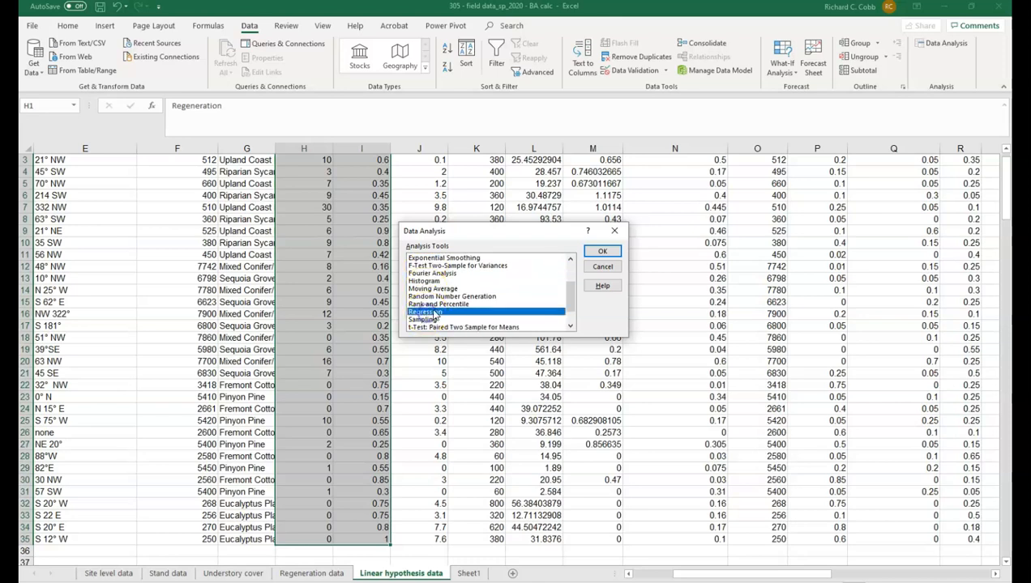
click(602, 254)
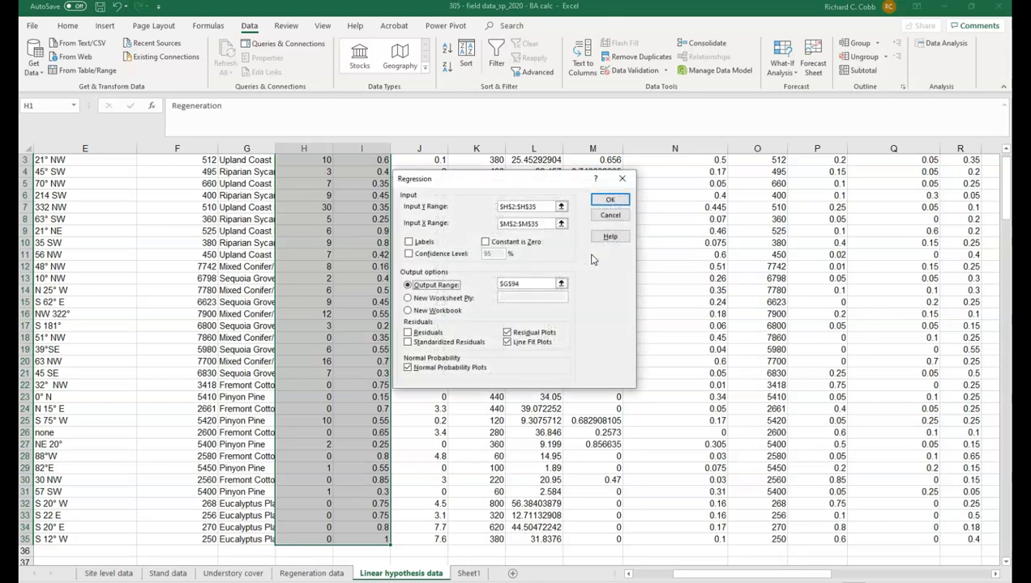
Use the Regeneration values H2:H35 as the regression's Y range and the Understory values I2:I35 as its X range.
click(561, 207)
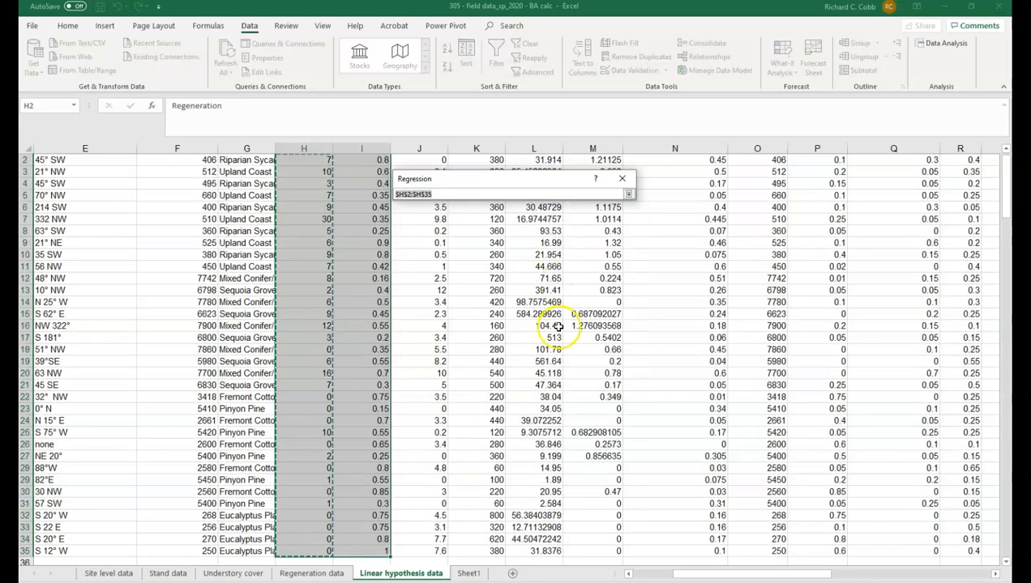
scroll(396, 288, up, 1)
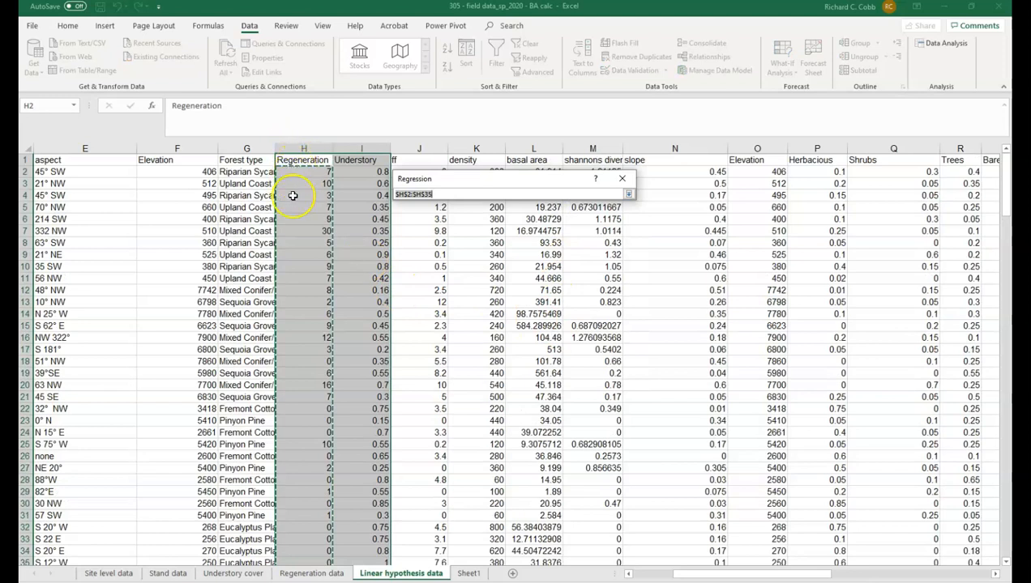
scroll(292, 481, down, 3)
scroll(395, 368, up, 3)
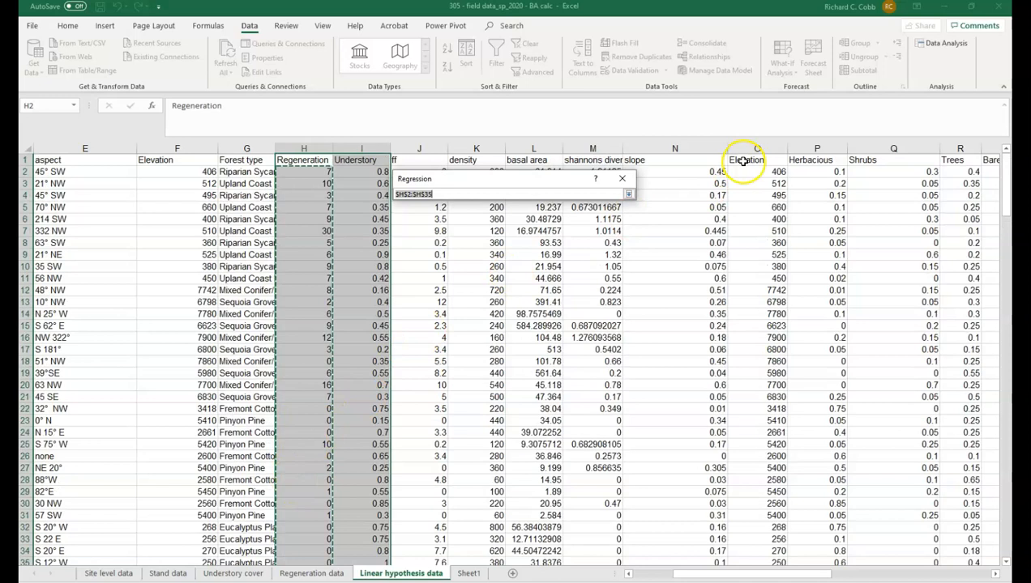
click(628, 195)
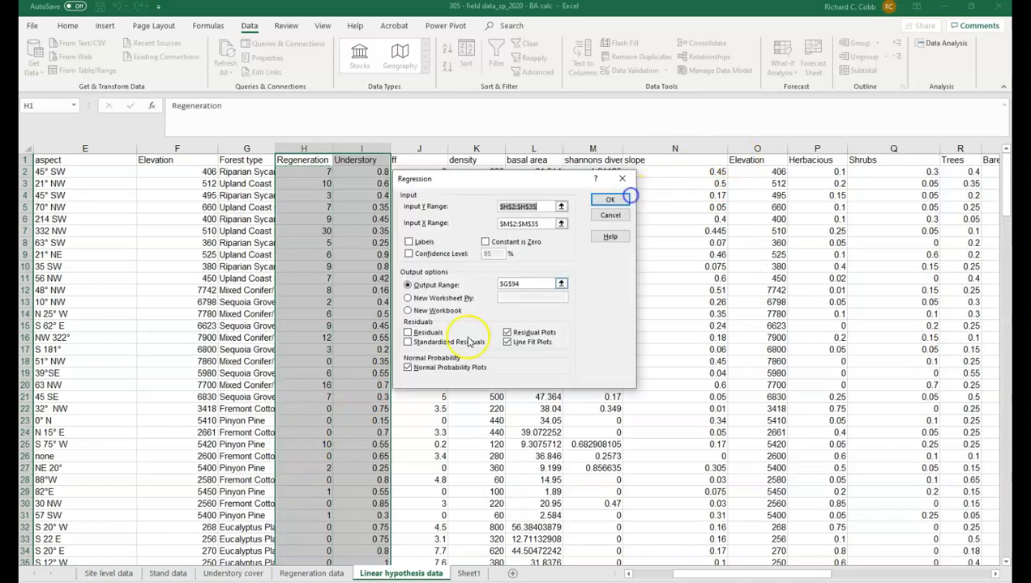
click(561, 223)
scroll(370, 229, up, 1)
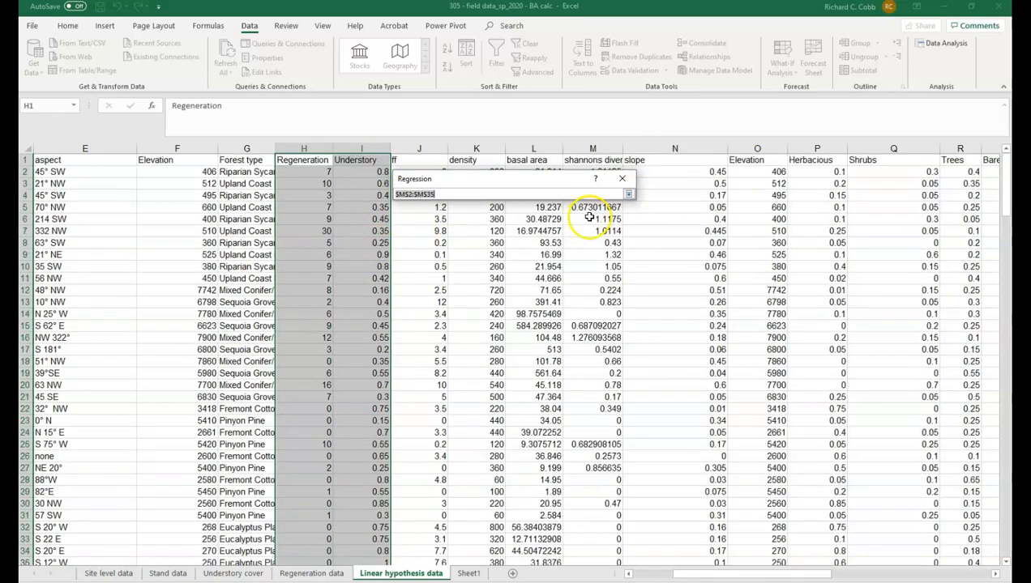
drag(361, 172, 369, 539)
click(628, 195)
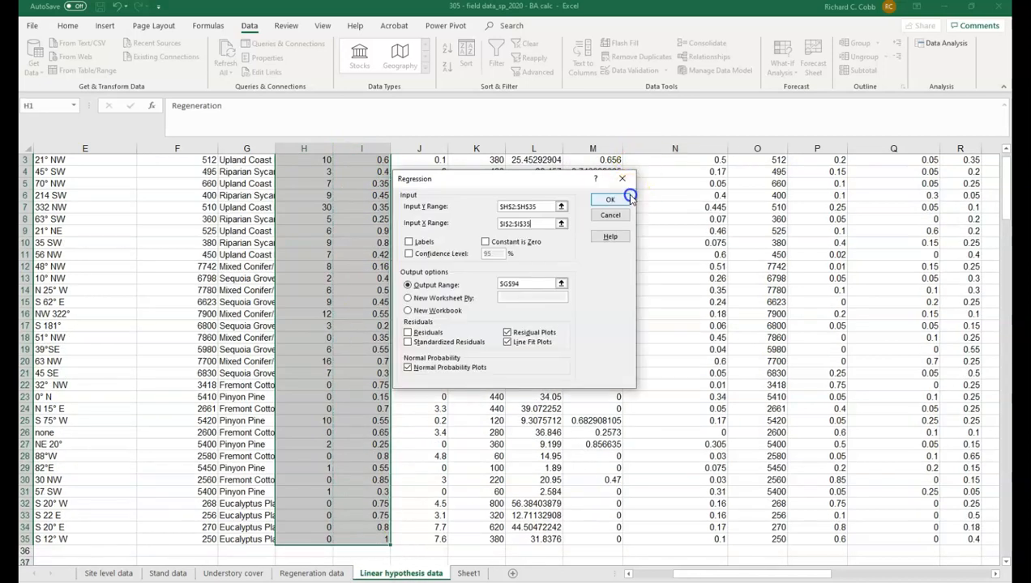
Send the regression output to cell E94, turn off the residual, line fit and normal probability plots, and run it.
click(561, 284)
scroll(561, 276, down, 8)
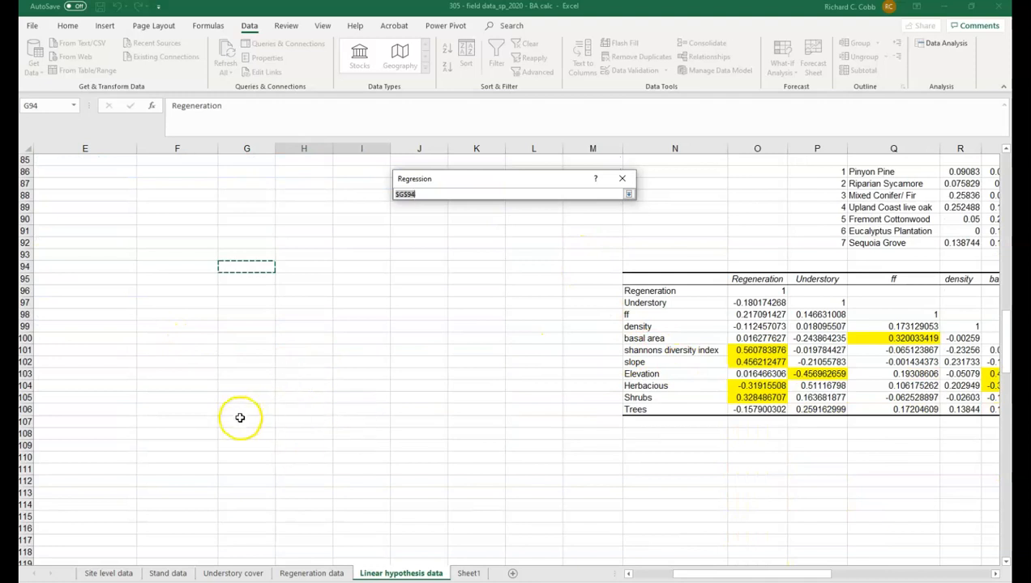
click(83, 267)
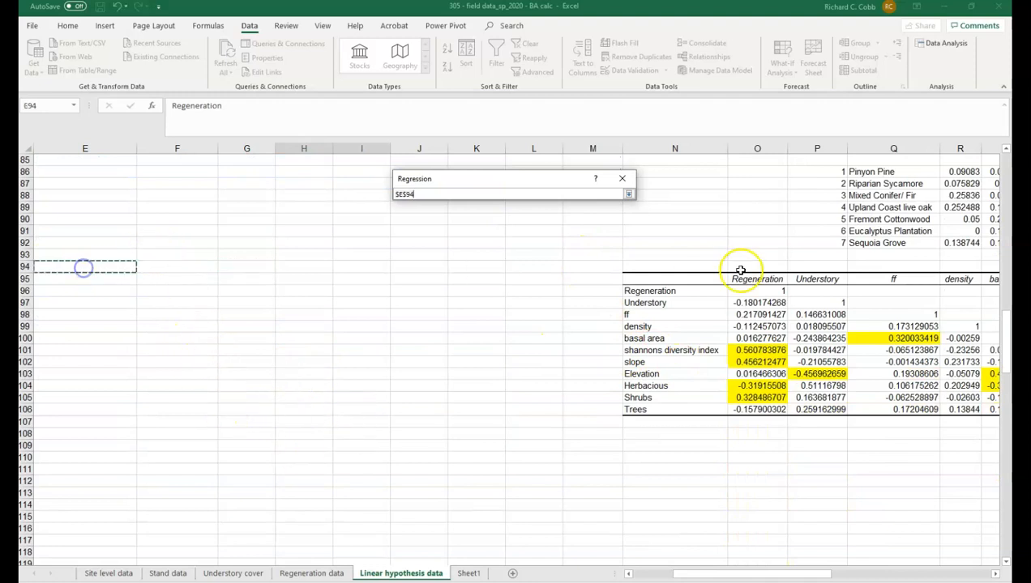
click(629, 196)
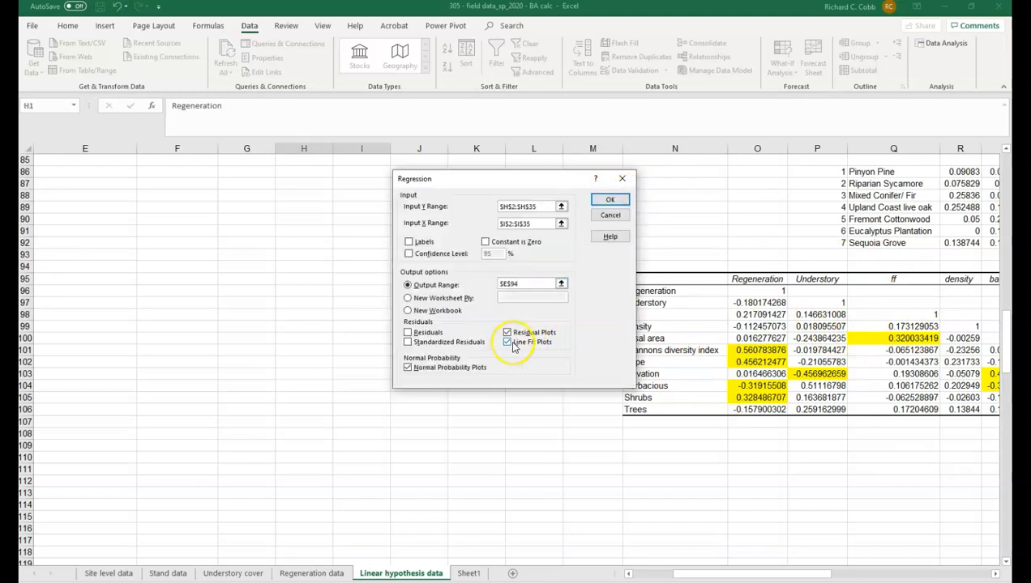
click(506, 332)
click(407, 367)
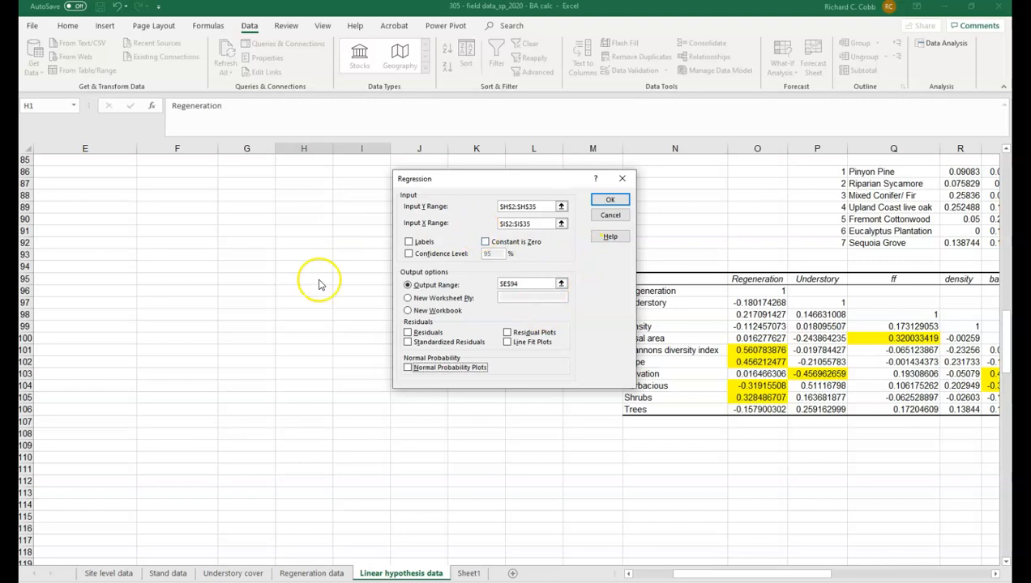
click(609, 202)
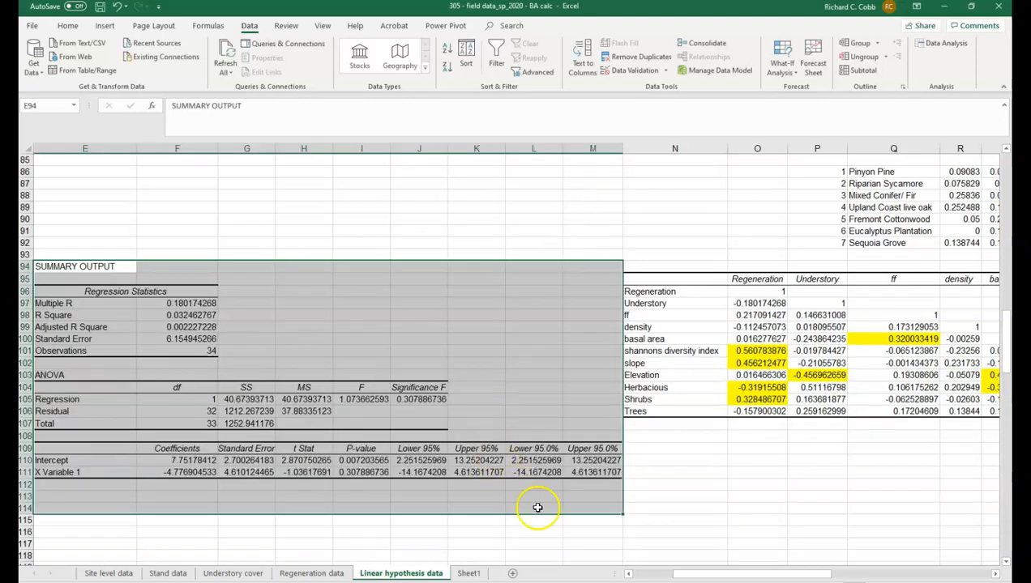
Square the Regeneration–Herbacious correlation in cell O111 with the formula =O104^2.
drag(690, 575, 681, 574)
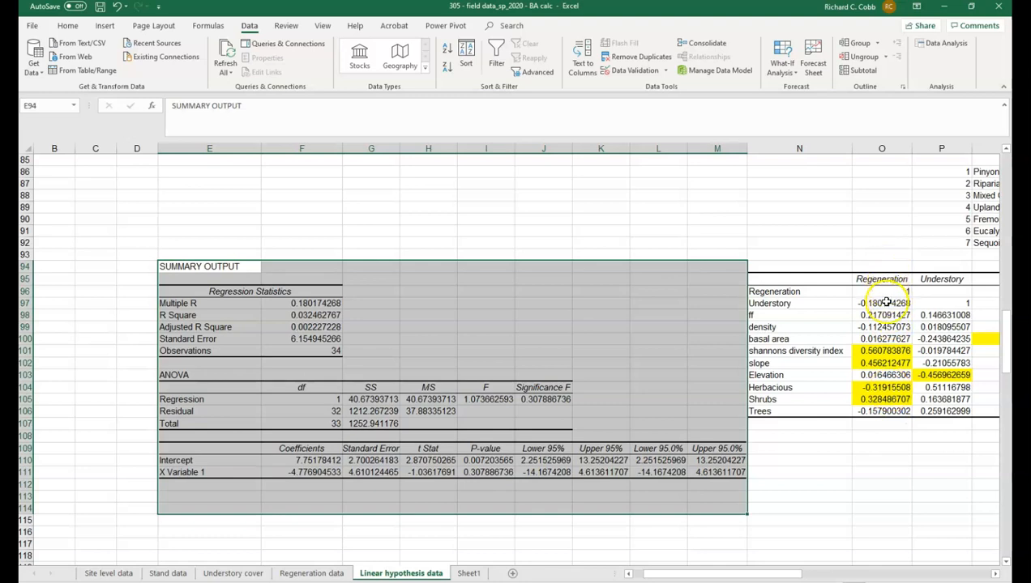
click(995, 574)
click(995, 574)
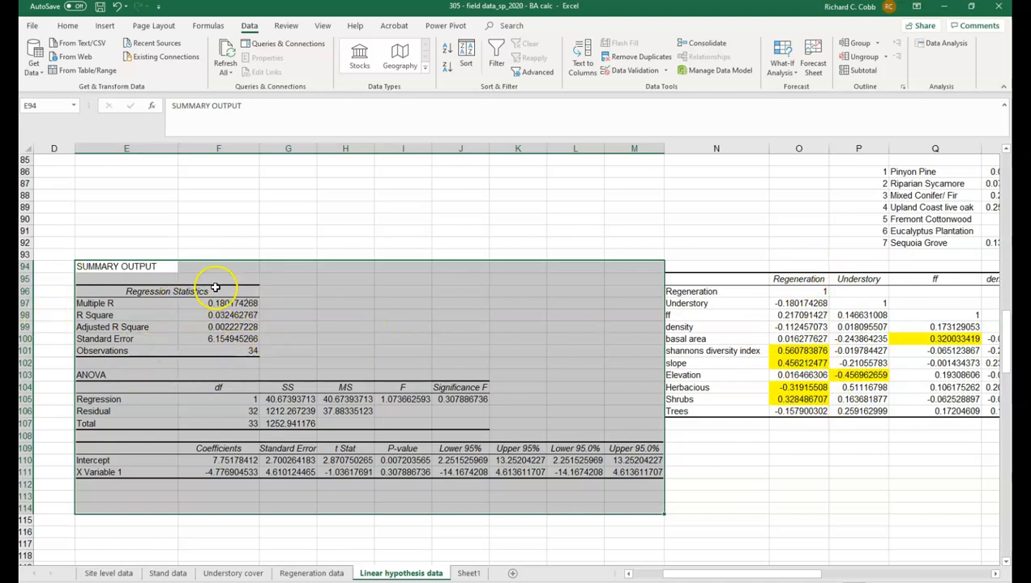
click(787, 477)
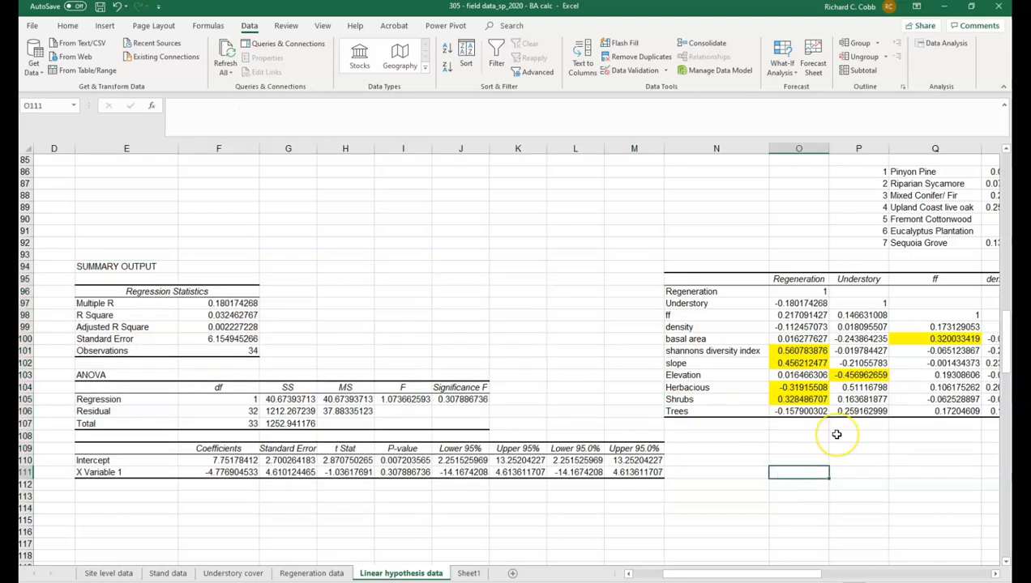
text(=)
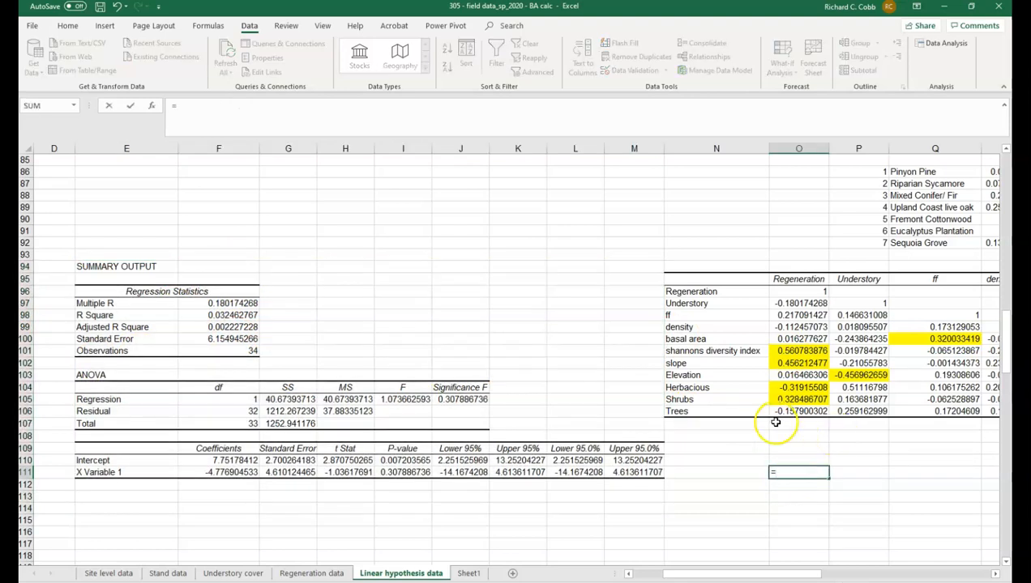
click(793, 389)
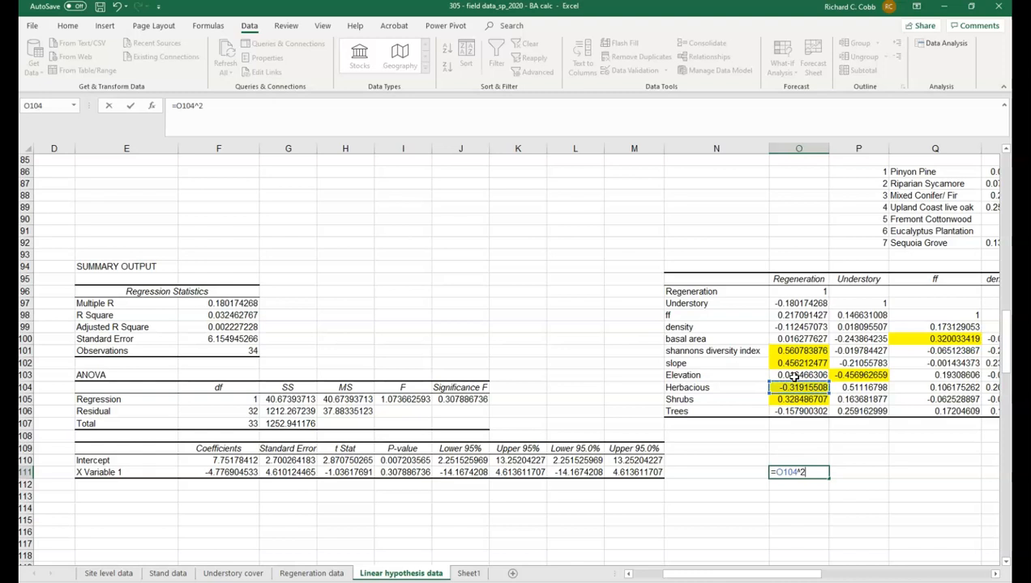
text(^2)
key(Return)
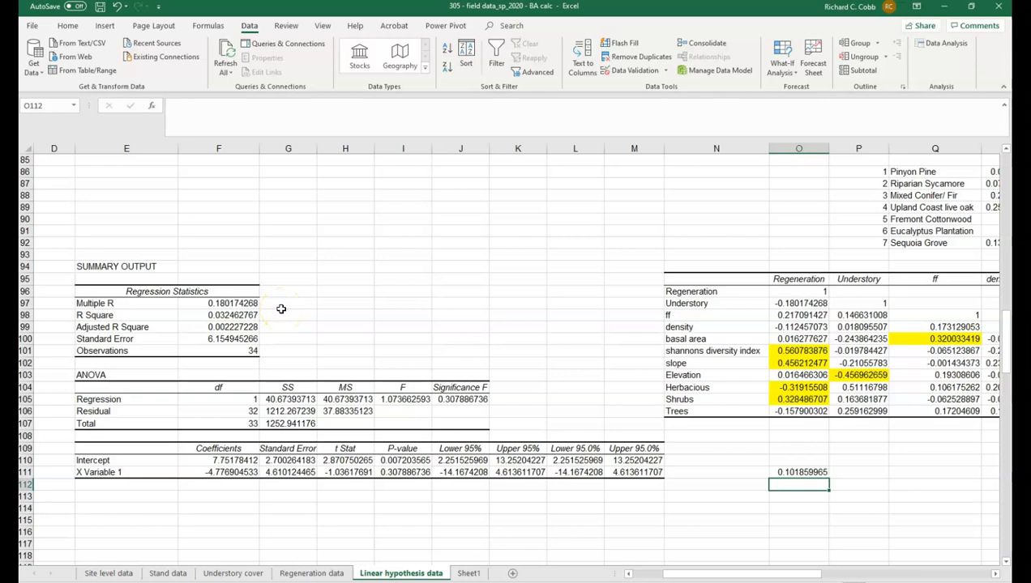
Review the source data's Regeneration, Understory and Herbacious columns, then examine the Regeneration–Understory correlation beside the regression summary.
scroll(774, 491, up, 6)
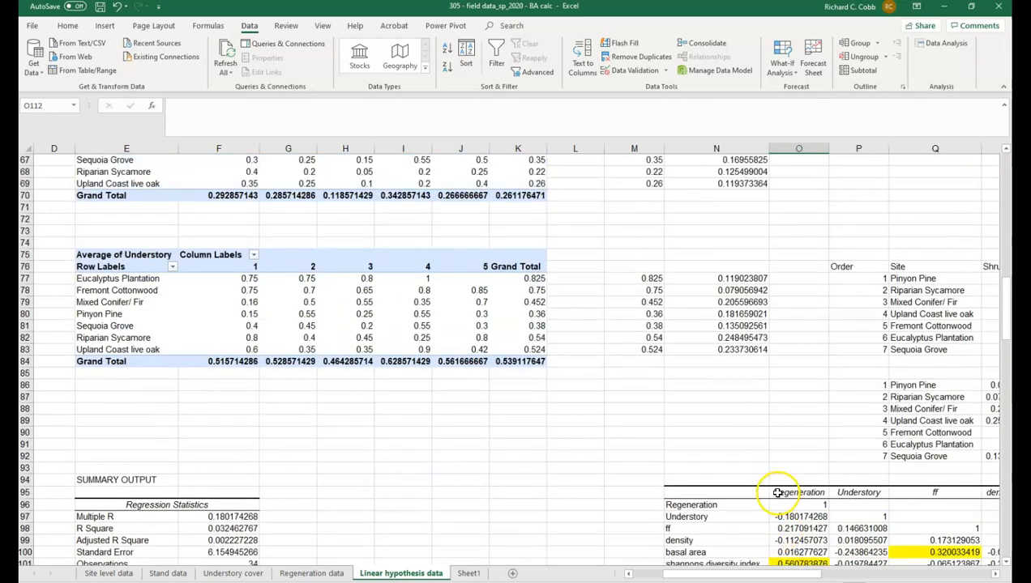
scroll(777, 490, up, 20)
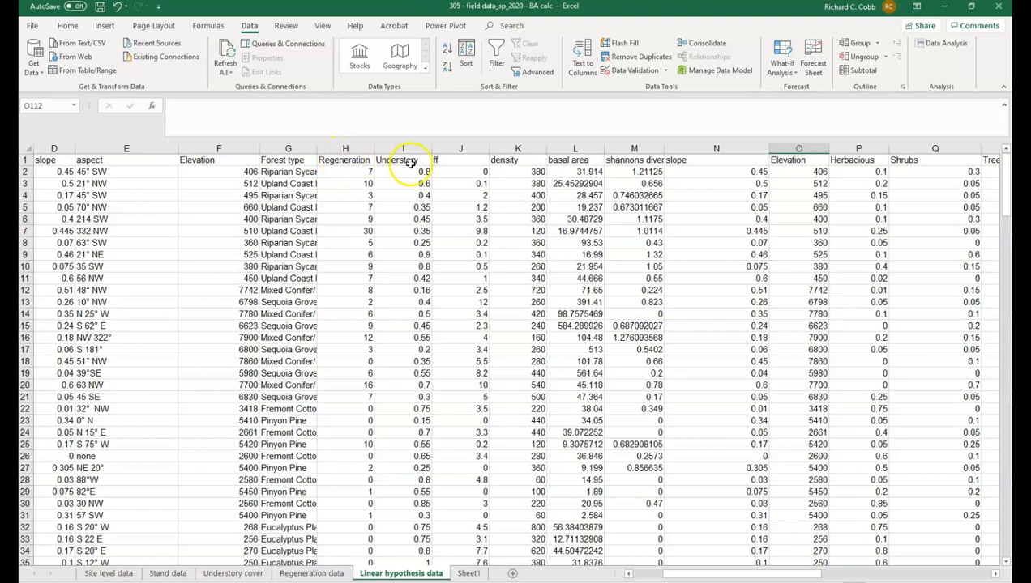
click(867, 162)
scroll(863, 444, down, 13)
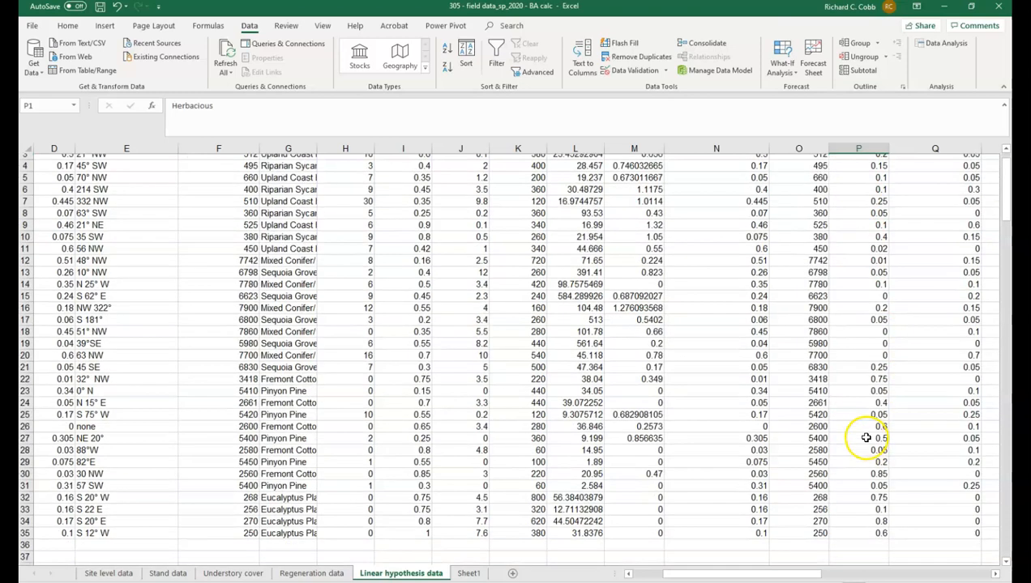
scroll(845, 439, down, 13)
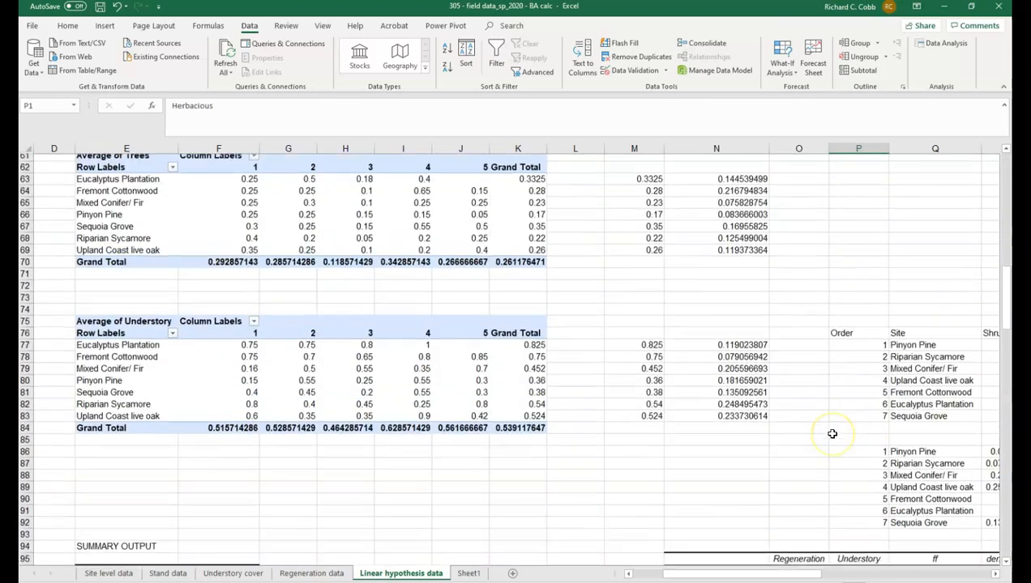
scroll(832, 434, down, 2)
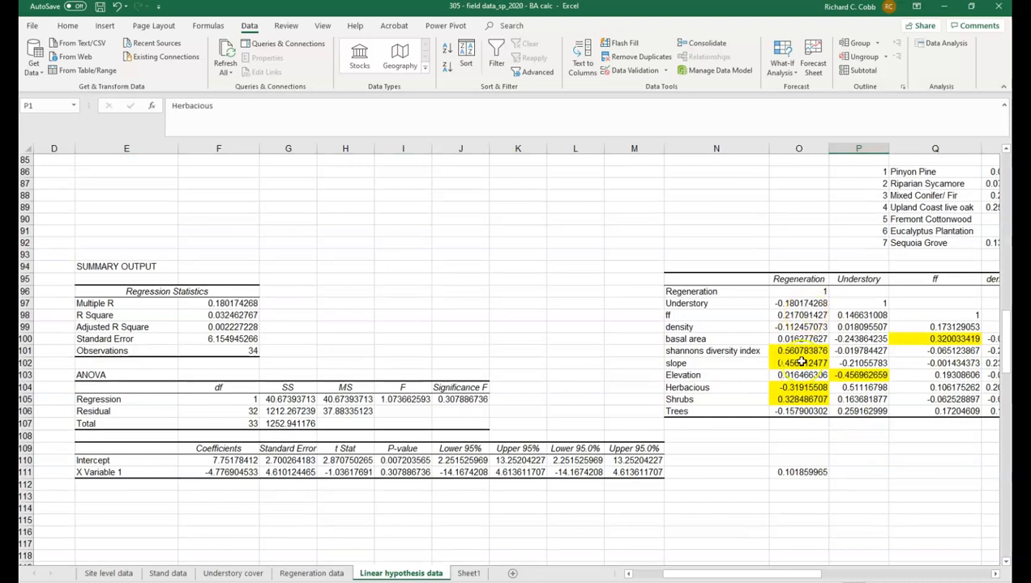
click(798, 472)
click(794, 303)
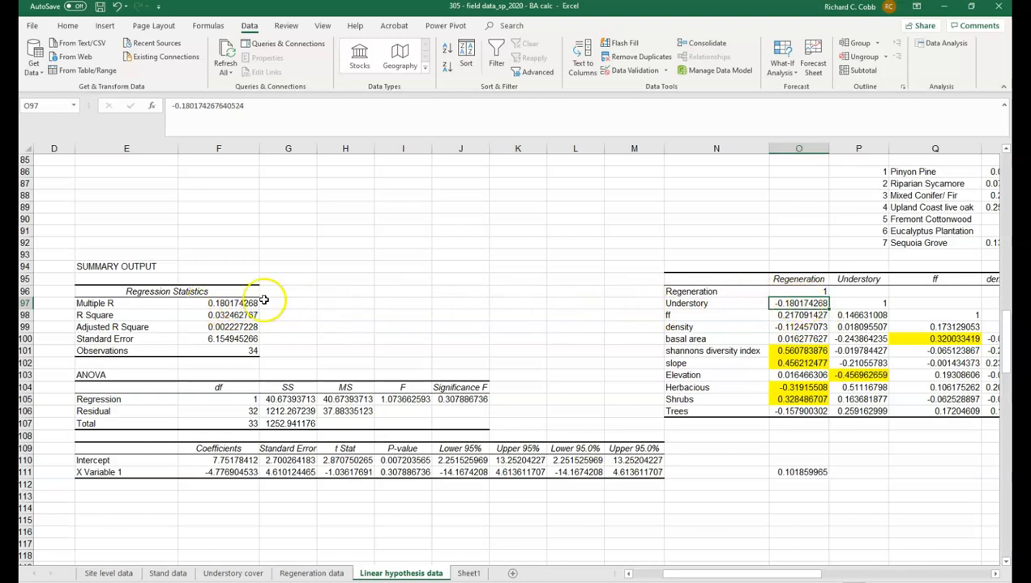
Square the Regeneration–Understory correlation in cell O112 with the formula =O97^2.
click(810, 486)
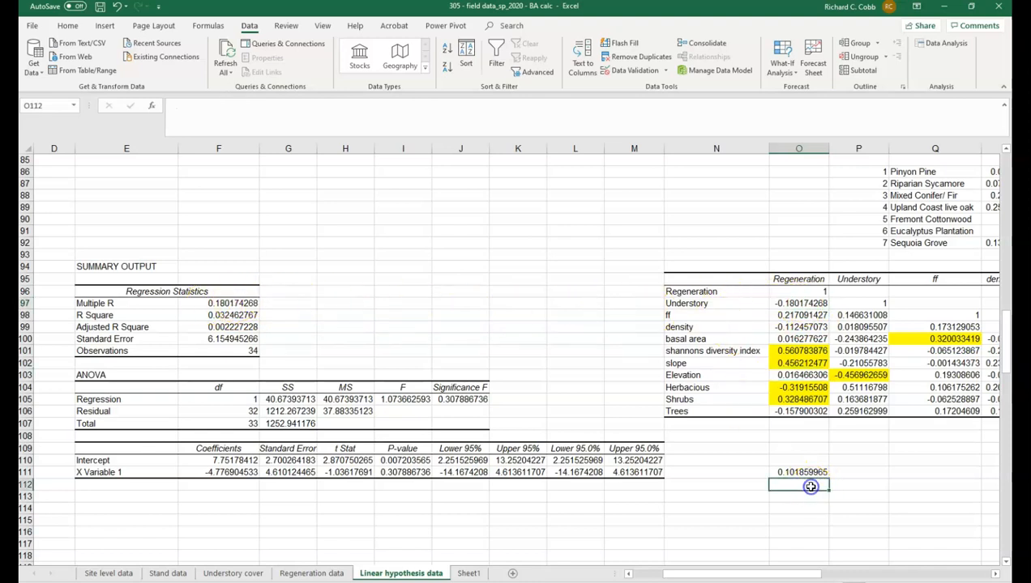
text(=)
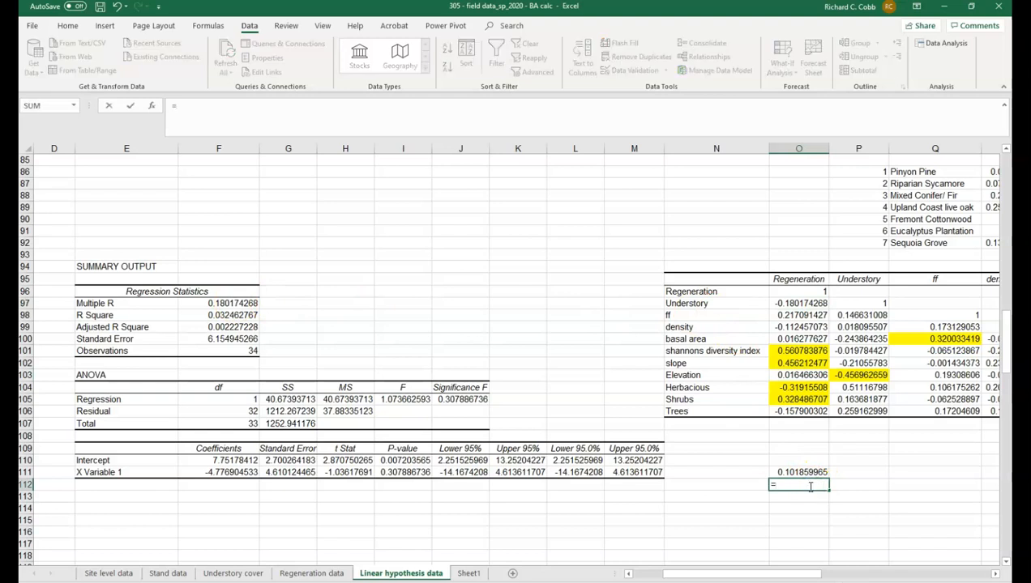
click(797, 304)
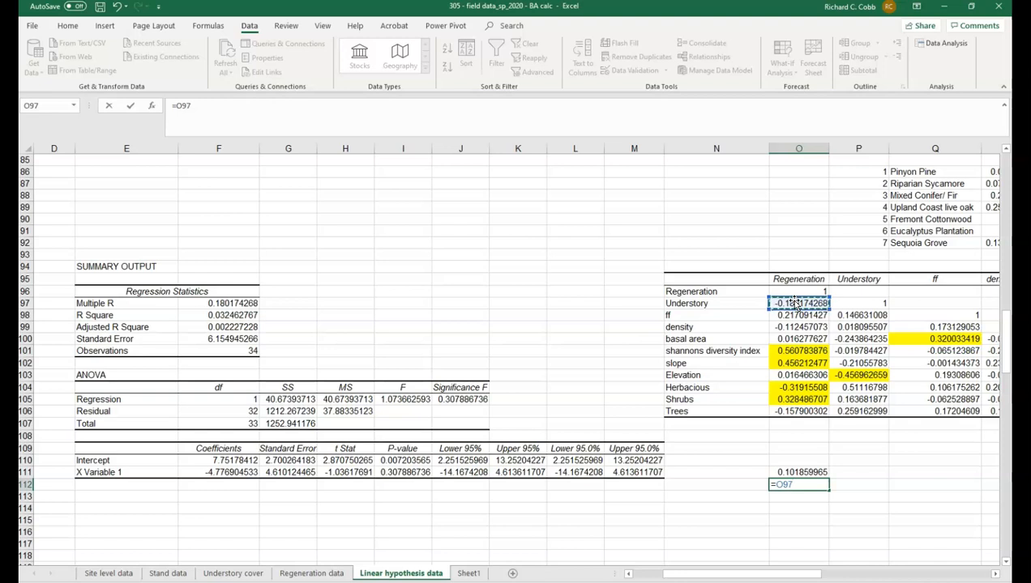
key(Return)
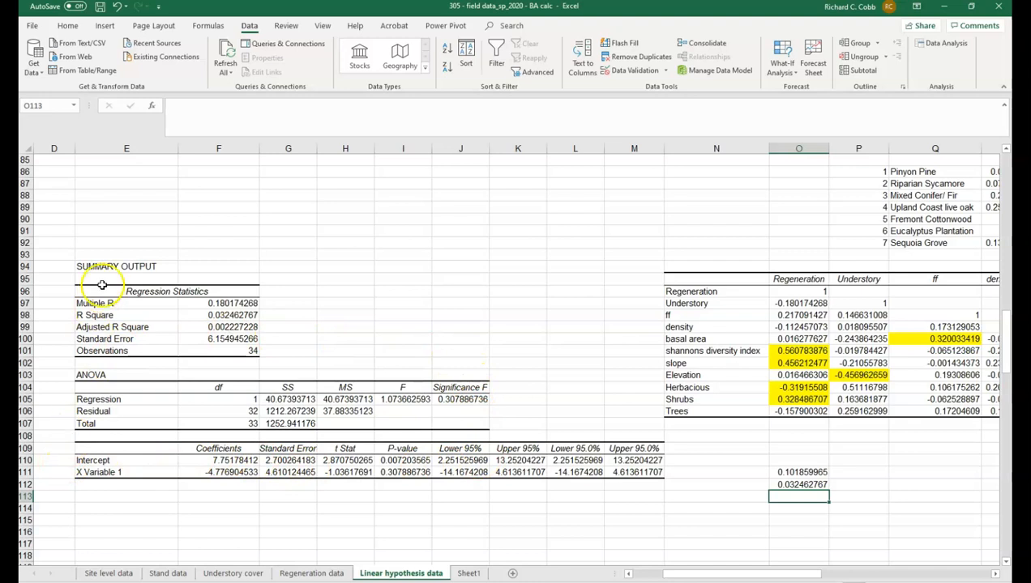
scroll(110, 365, down, 1)
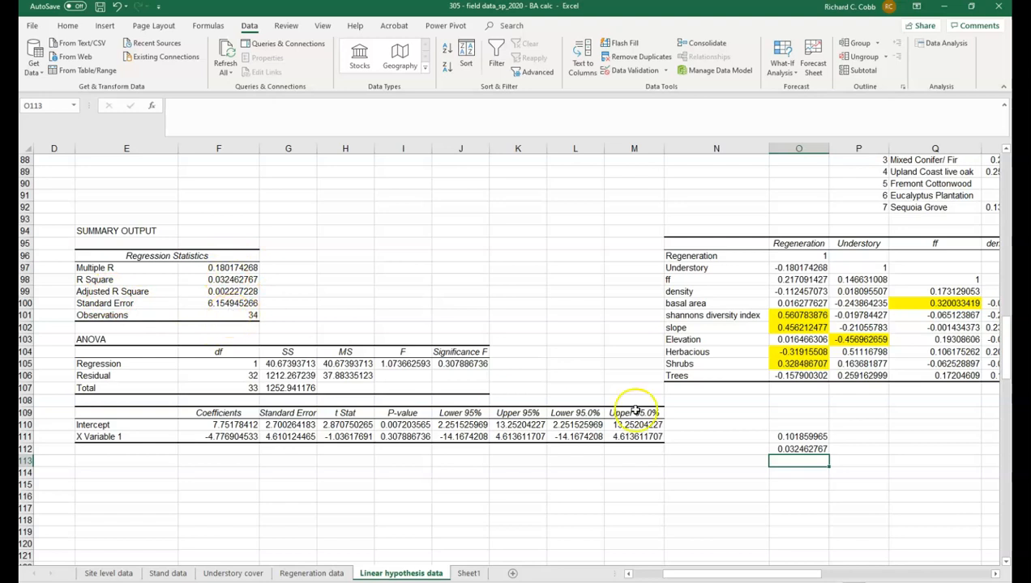
Compare the squared Regeneration–Understory correlation in O112 with the regression's R Square and coefficients.
click(801, 449)
click(220, 278)
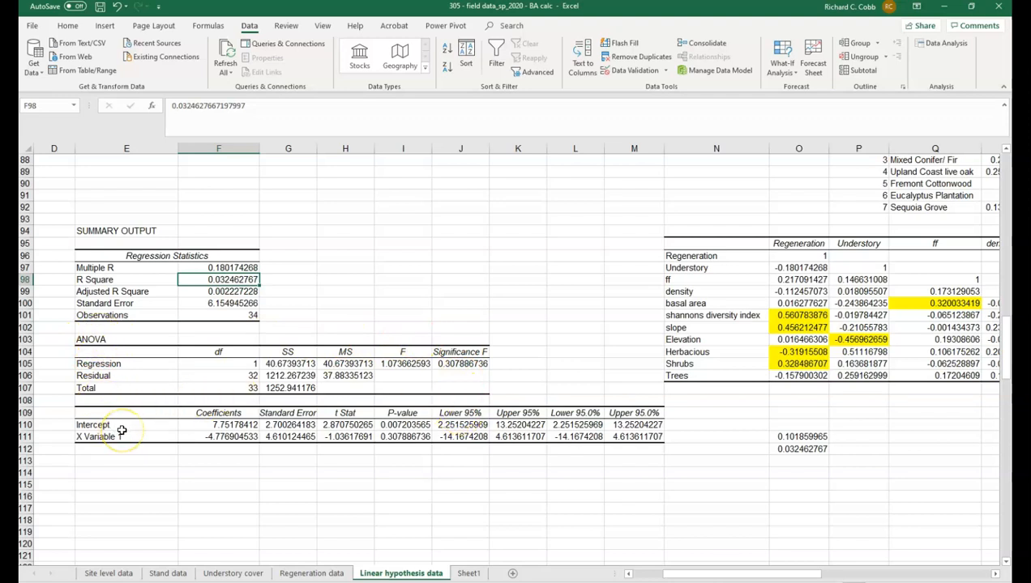
scroll(230, 478, up, 1)
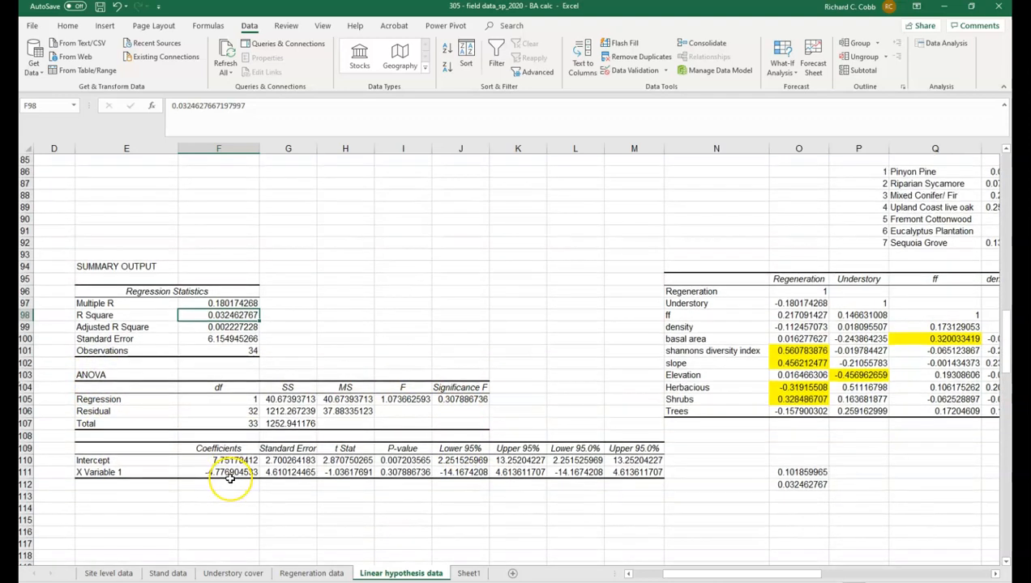
Insert a markers-only scatter chart from the Regeneration and Understory columns, H1:I35.
scroll(230, 478, up, 20)
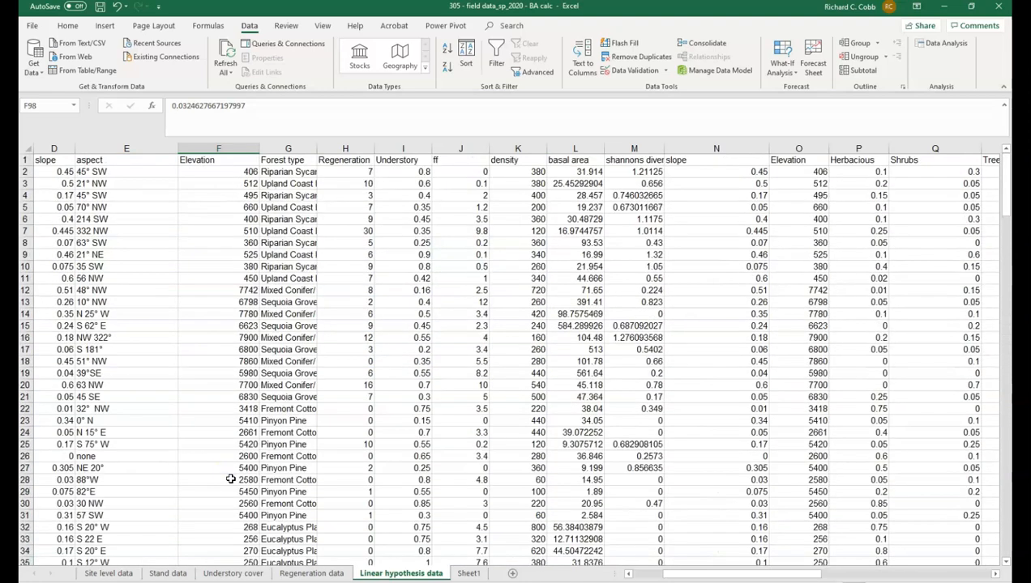
drag(357, 160, 392, 494)
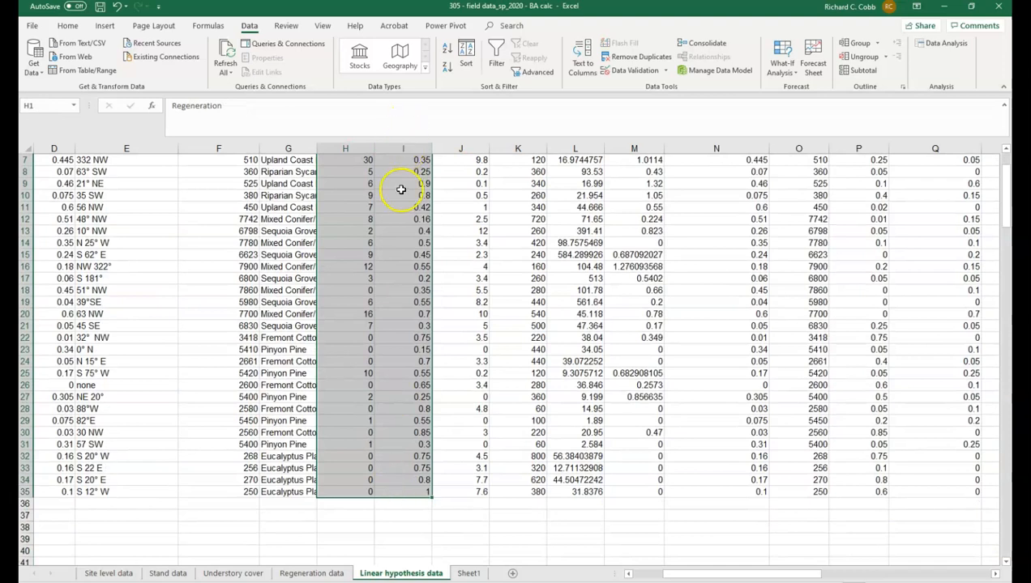
scroll(401, 189, up, 2)
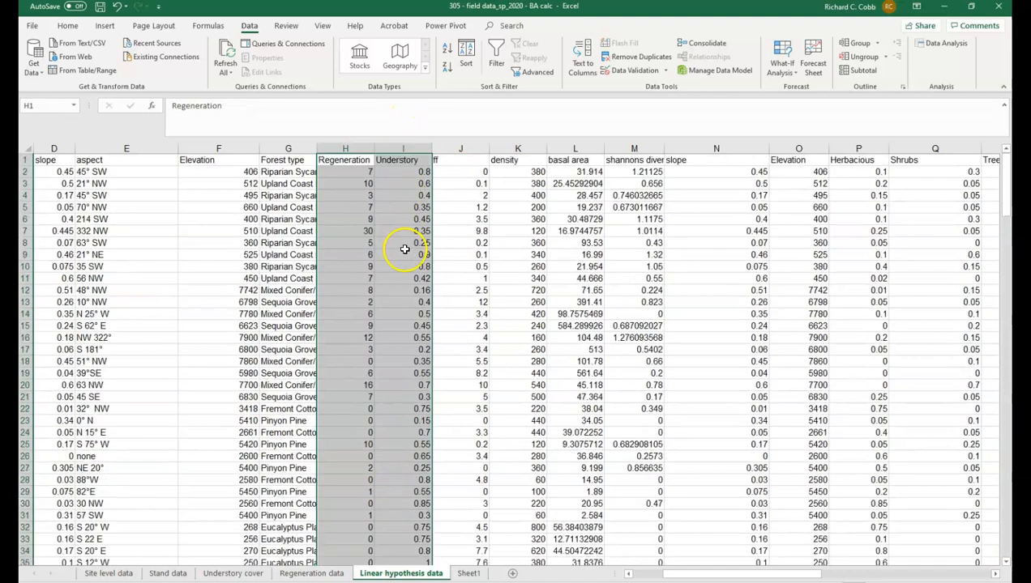
click(104, 27)
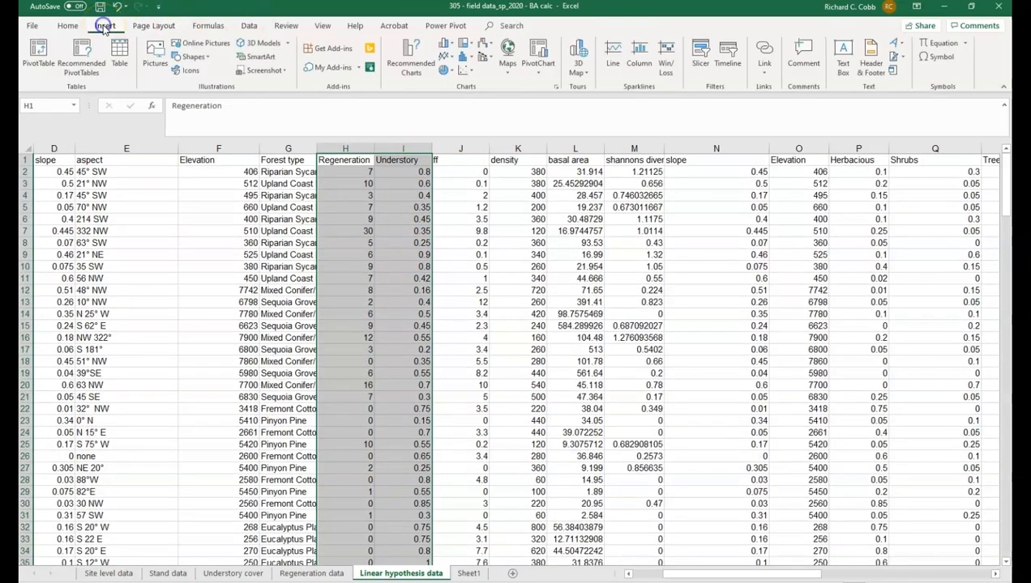
click(463, 74)
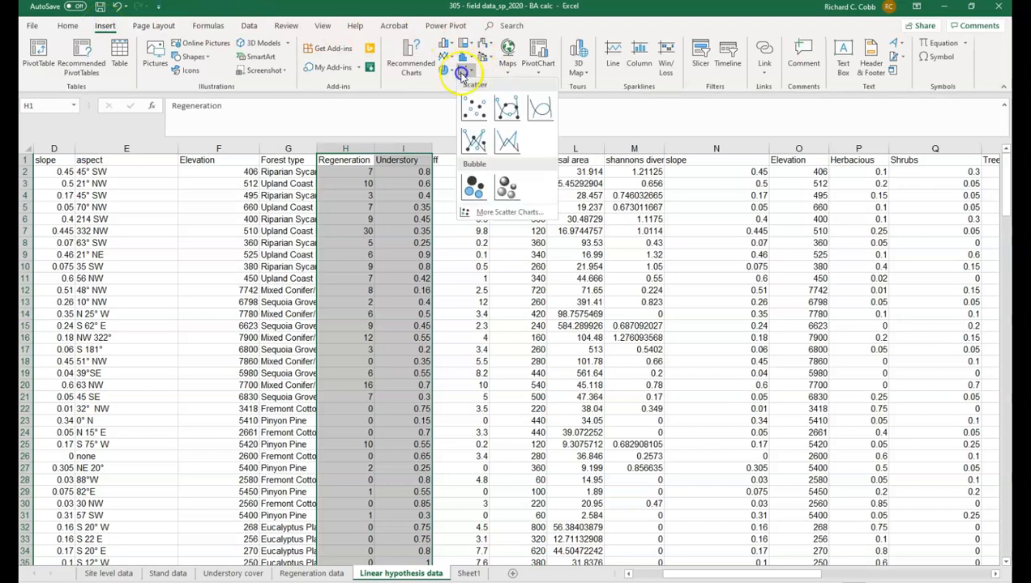
click(472, 108)
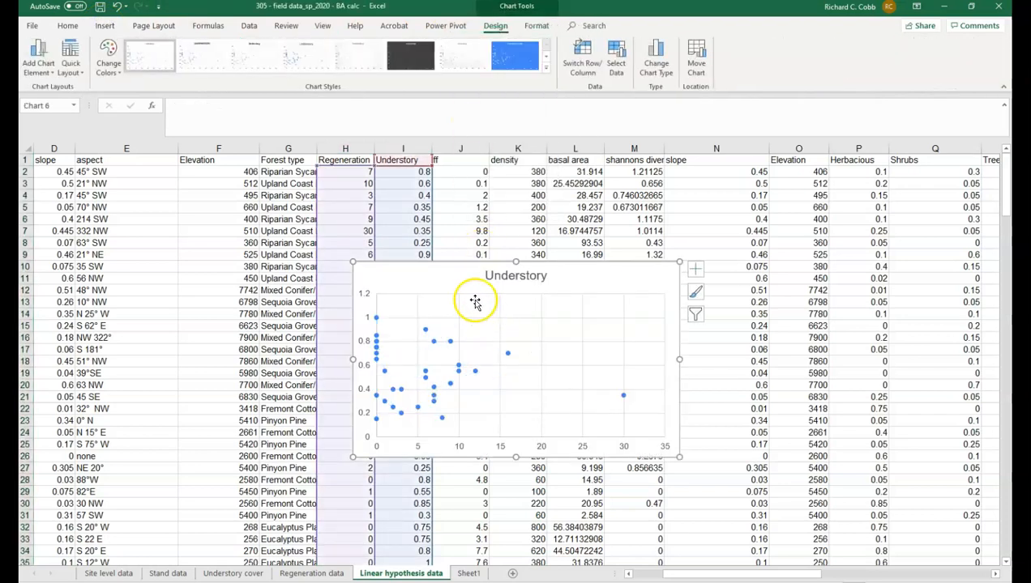
Remove the scatter chart's title and add primary horizontal and primary vertical axis titles.
click(527, 278)
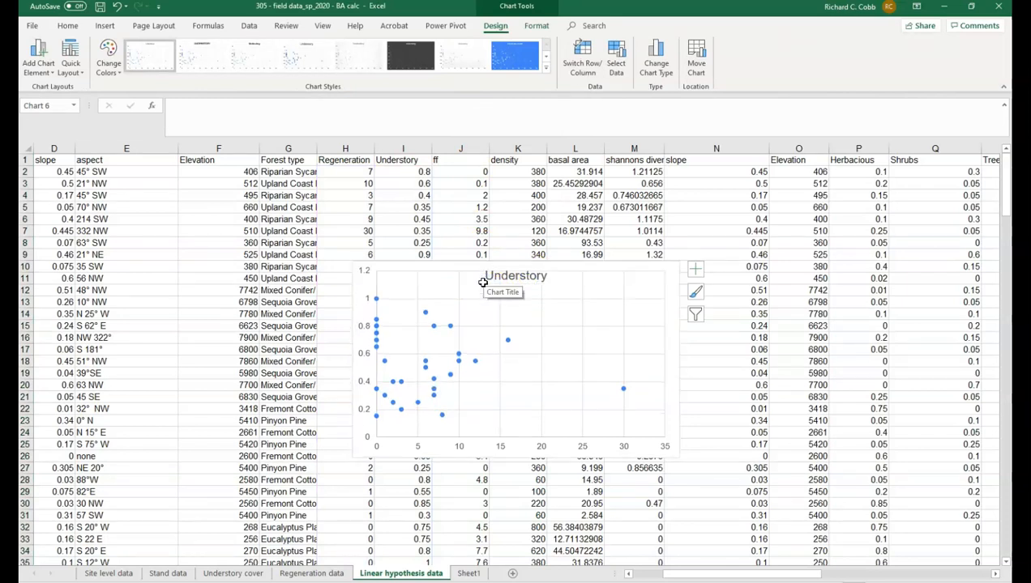
key(Delete)
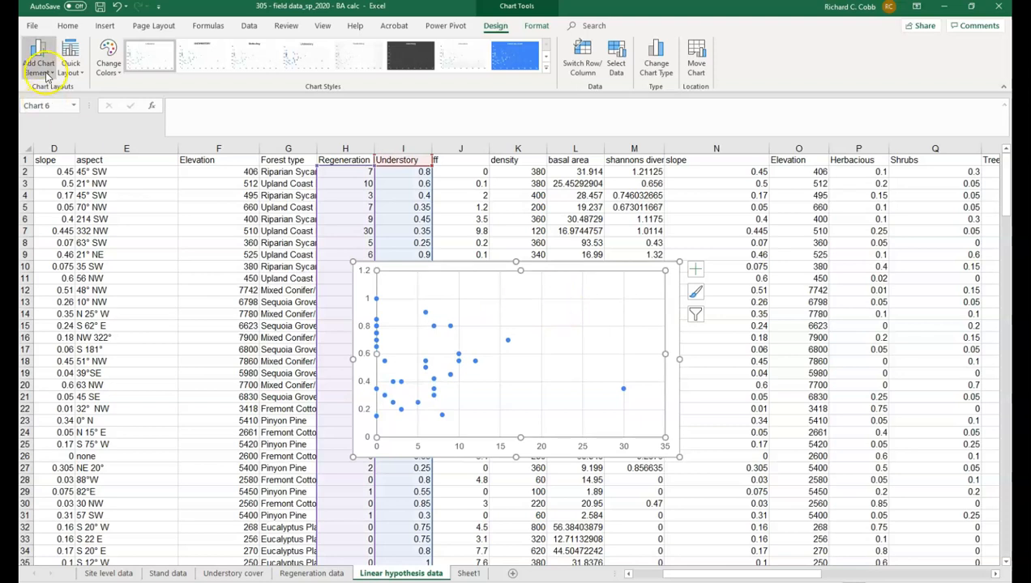
click(39, 60)
mouse_move(53, 103)
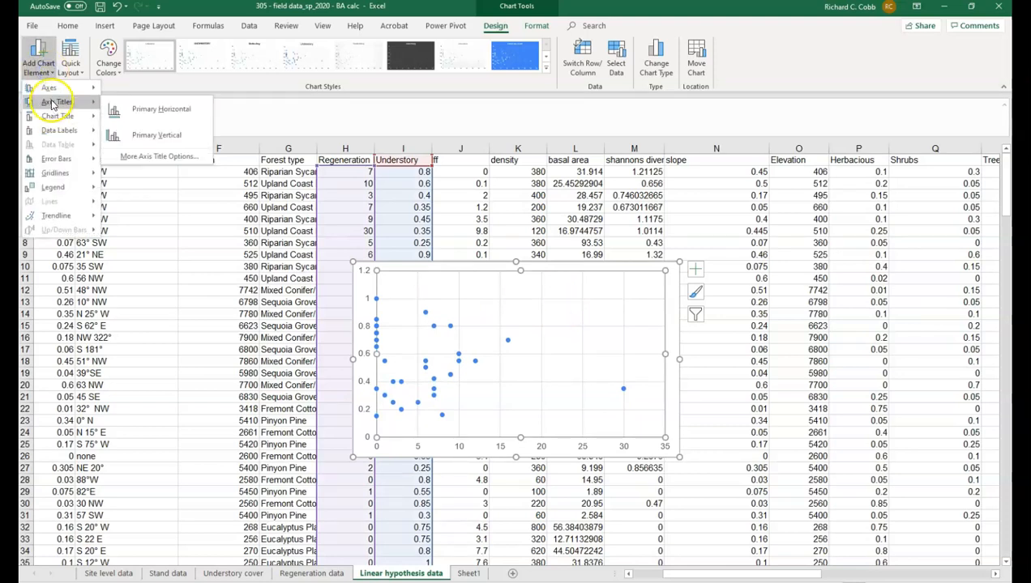
click(150, 108)
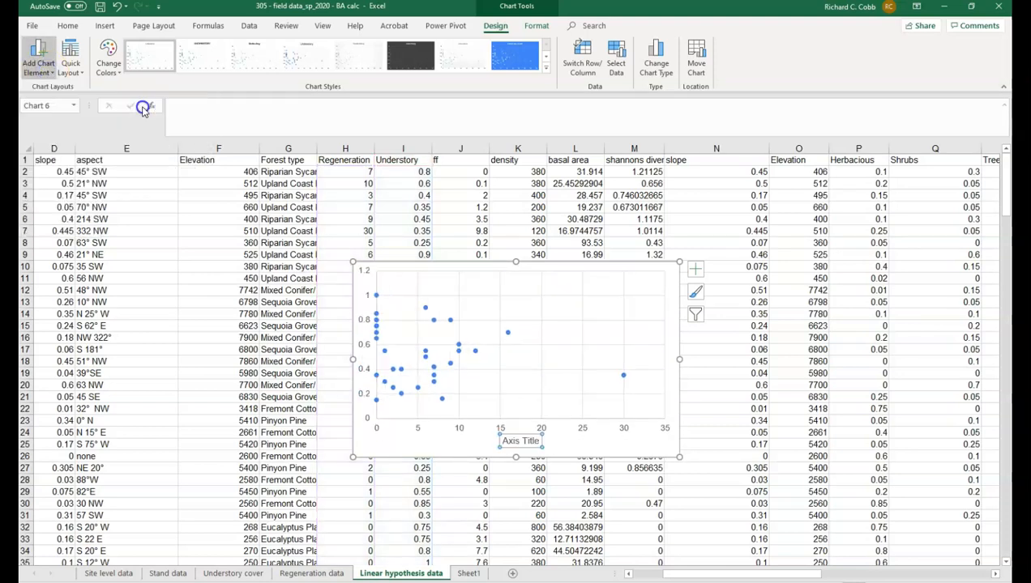
click(38, 60)
mouse_move(63, 104)
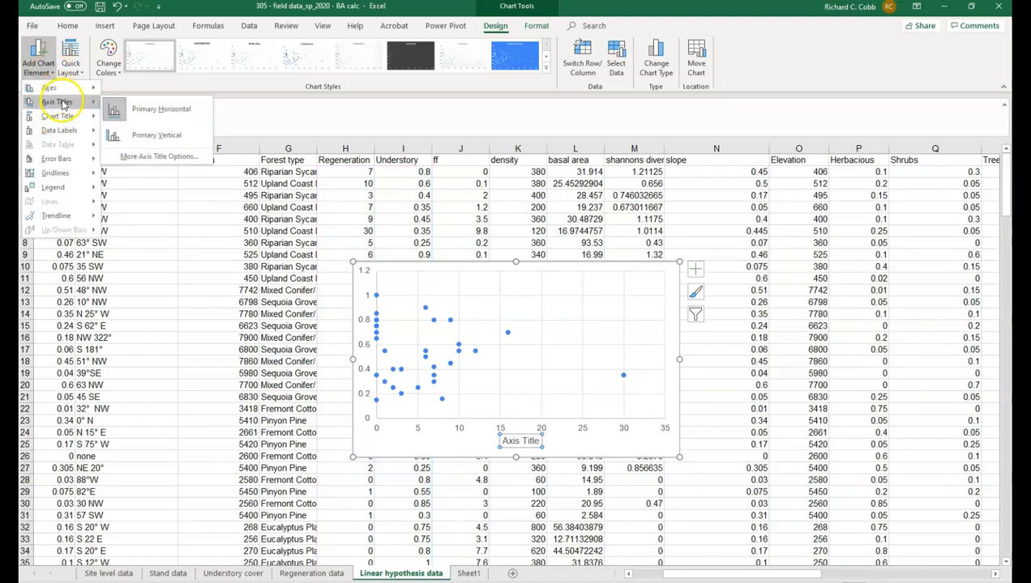
mouse_move(49, 87)
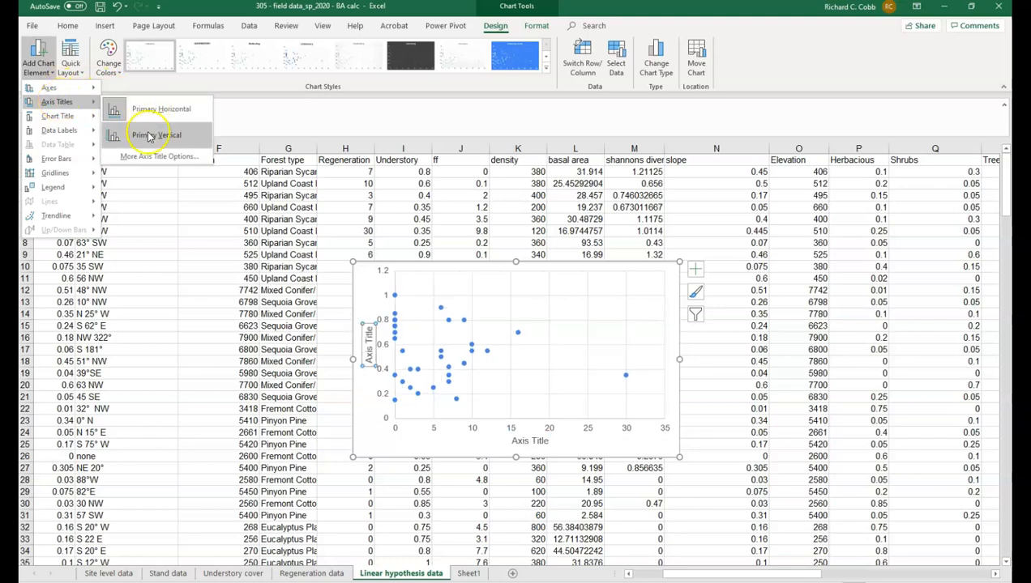
click(147, 132)
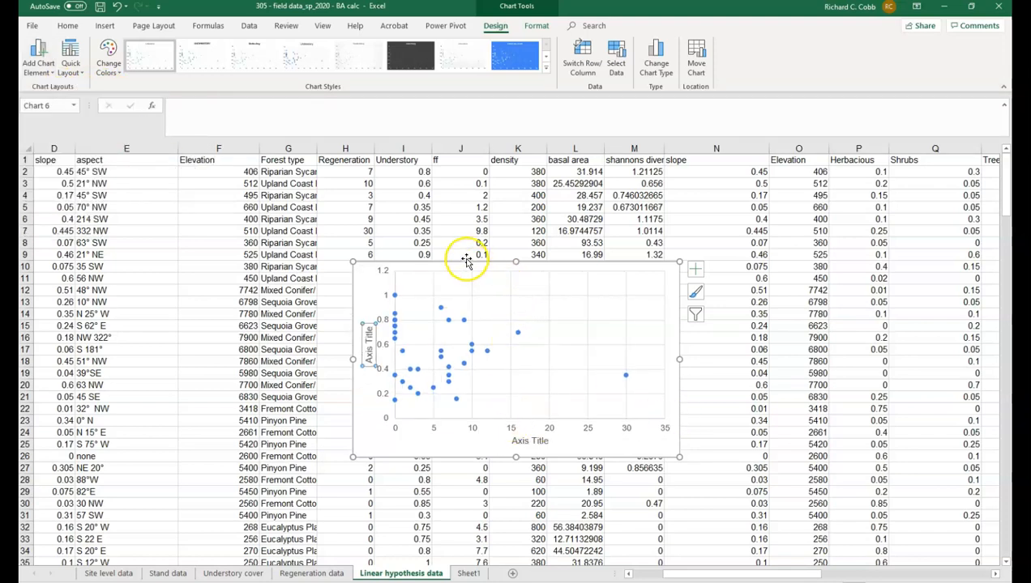
Move the chart off the source columns and swap its axes, with Understory as X values and Regeneration as Y values.
drag(486, 267, 594, 273)
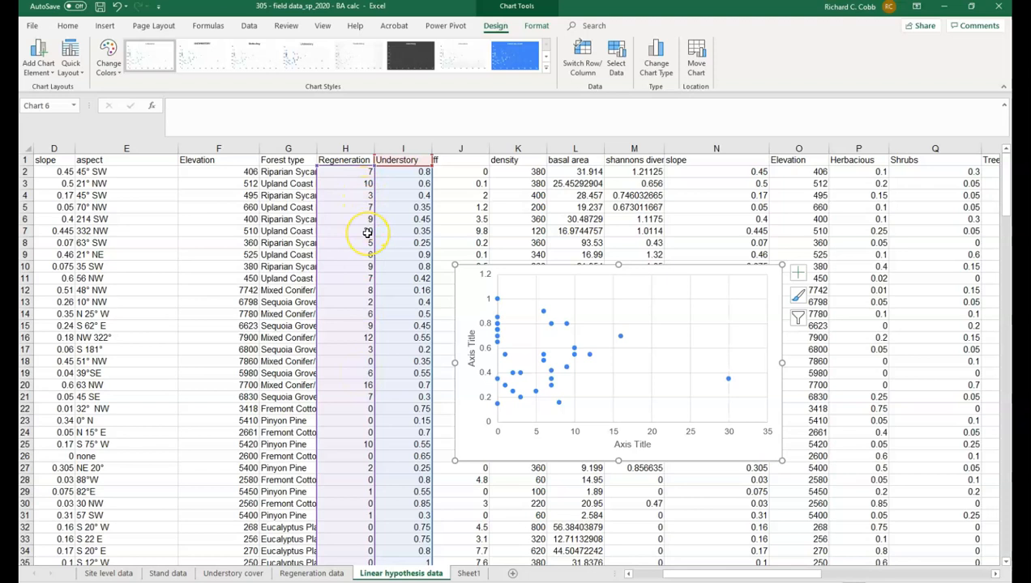
click(619, 311)
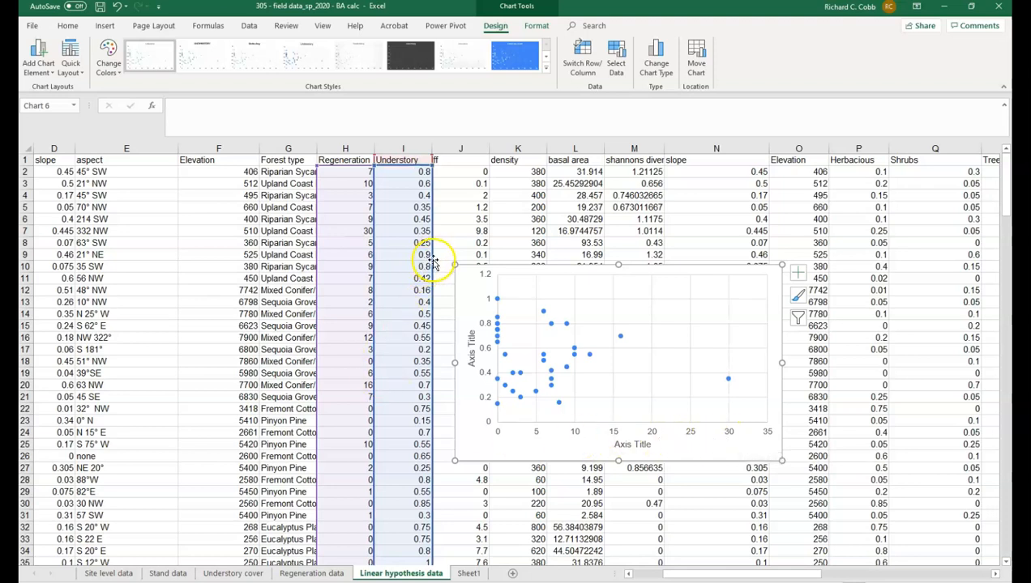
drag(431, 264, 453, 257)
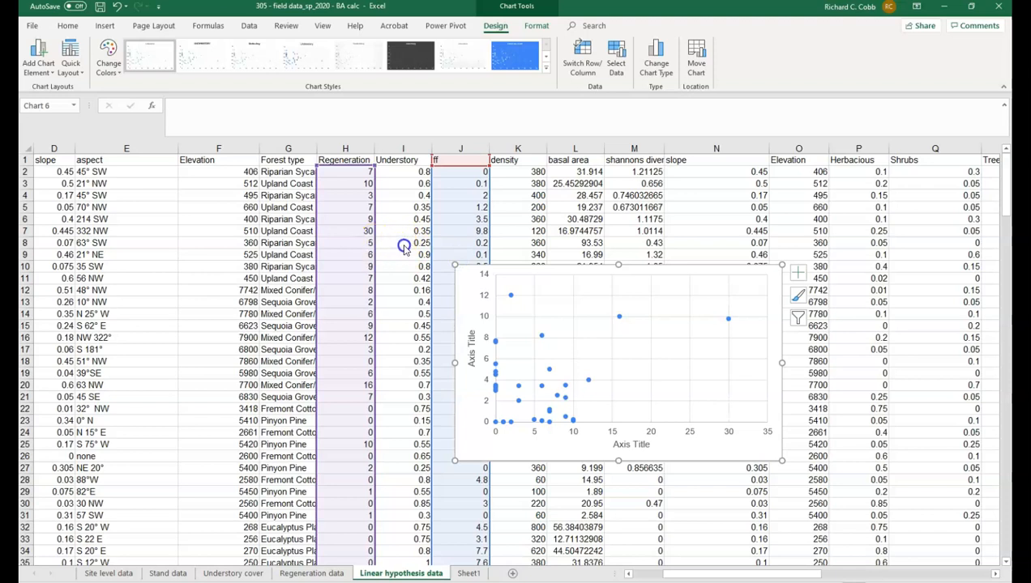
click(567, 387)
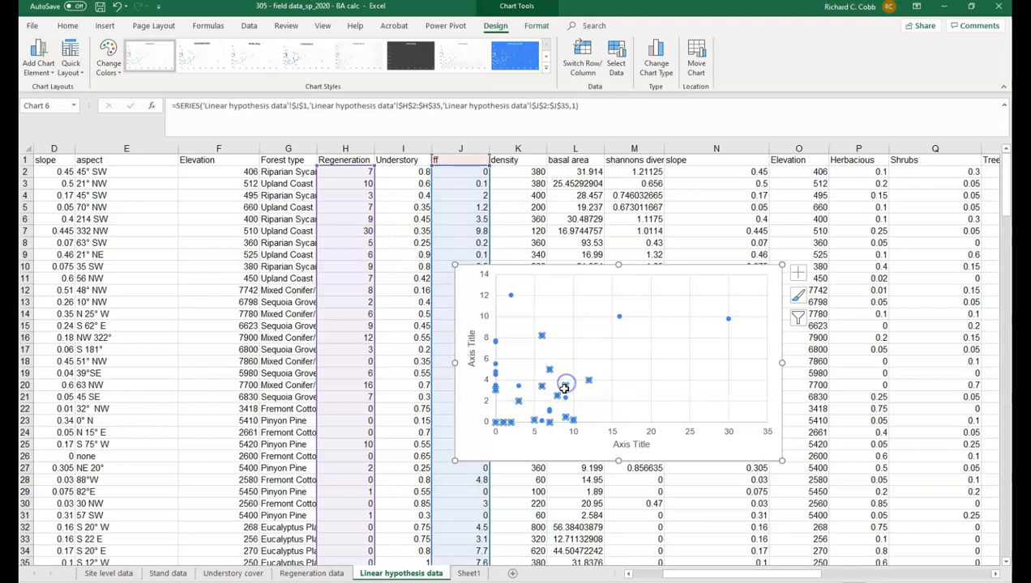
drag(375, 198, 352, 200)
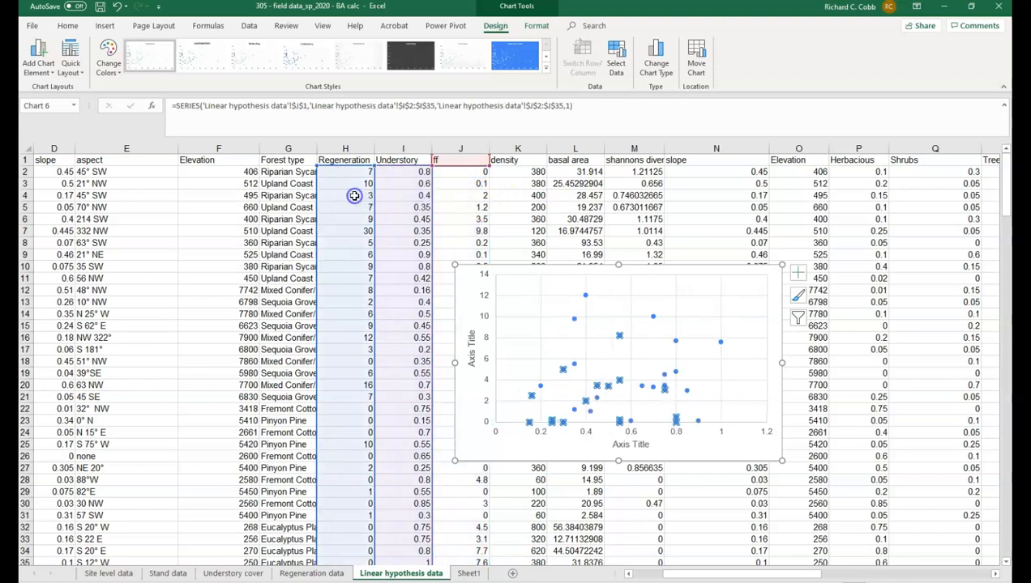
click(710, 335)
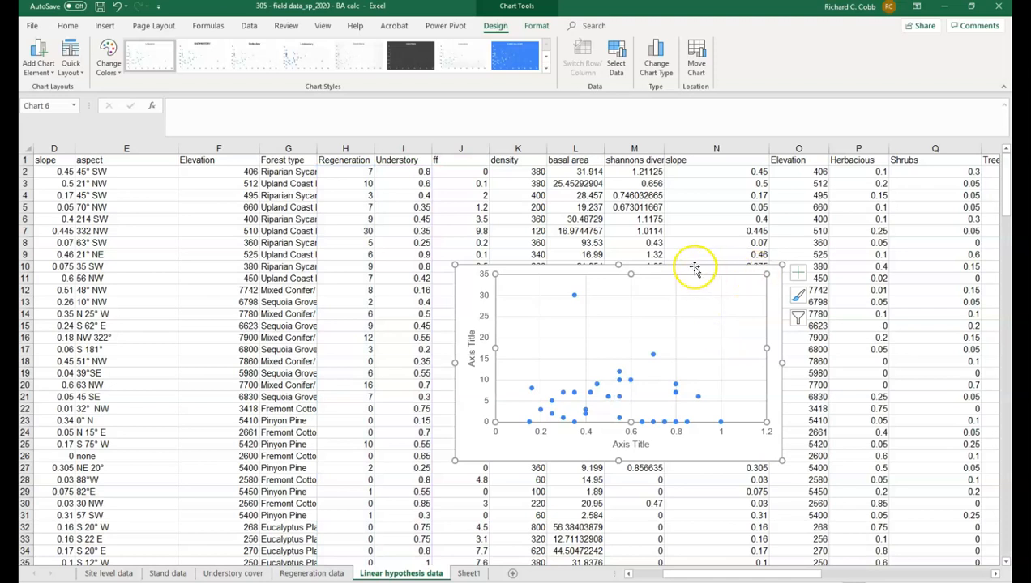
Title the vertical axis "Regeneration per plot" and the horizontal axis "Proportion understory cover".
click(470, 348)
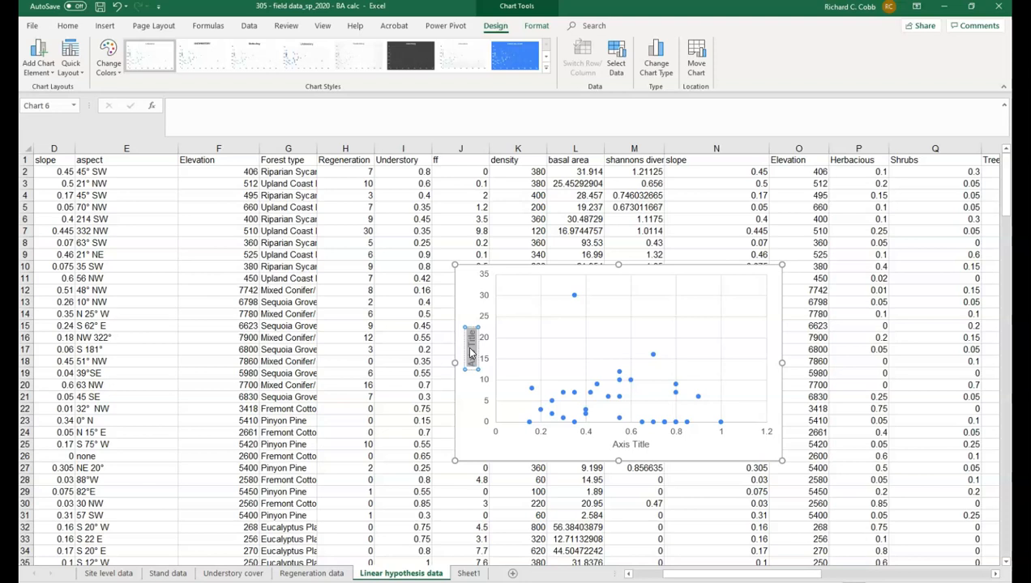
text(Regeneration per plot)
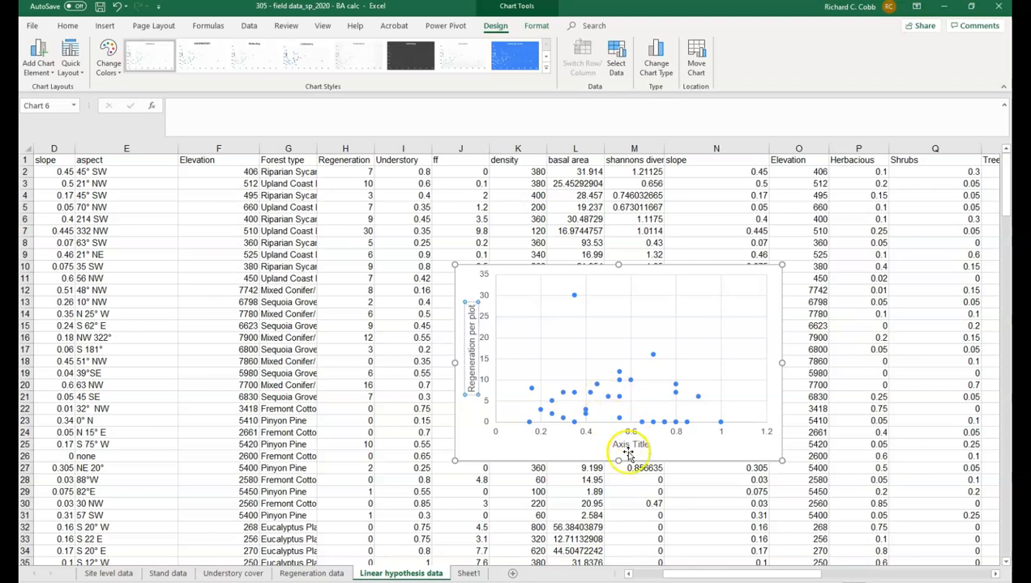
click(621, 444)
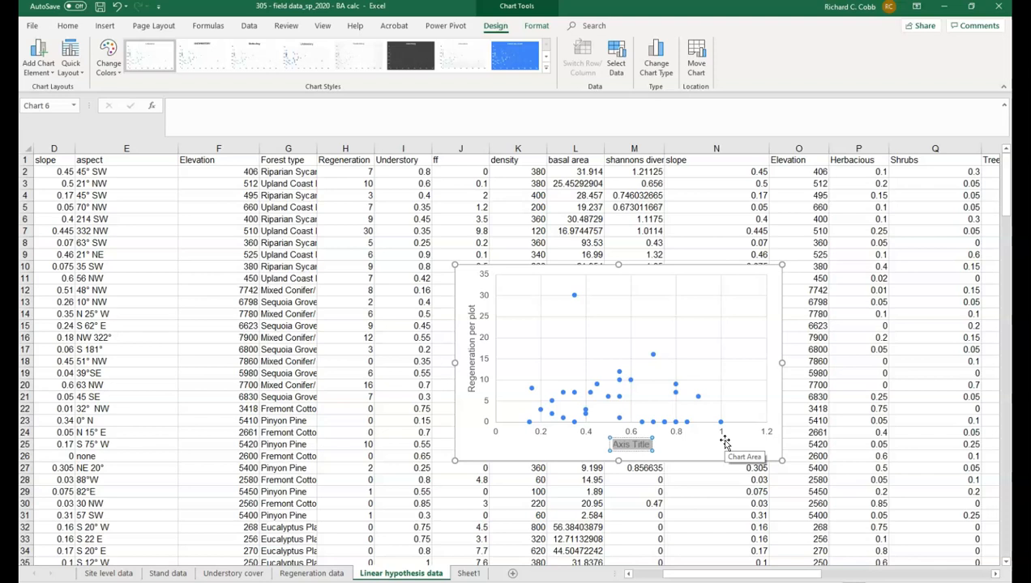
text(Pro)
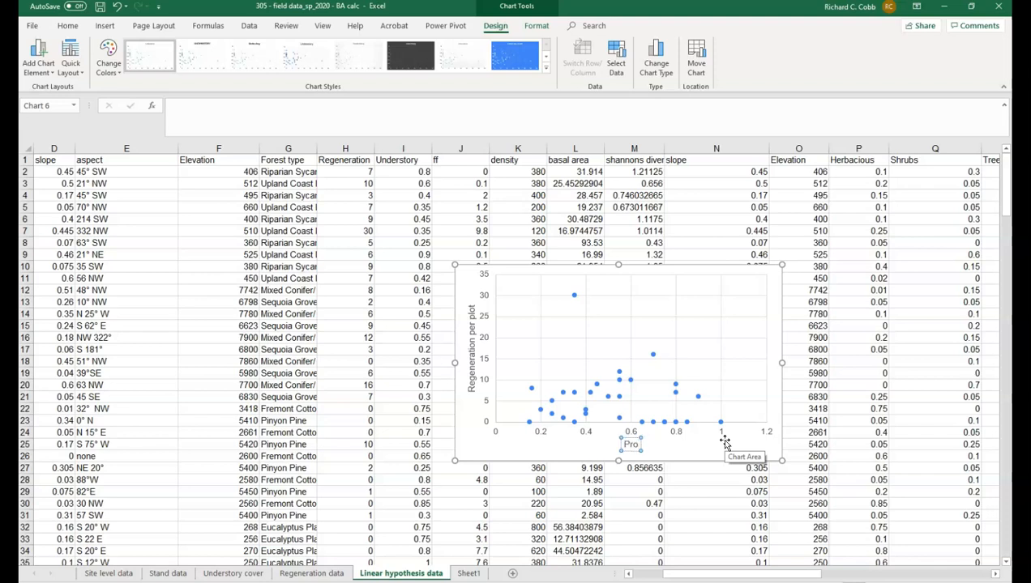
text(portion understory cover)
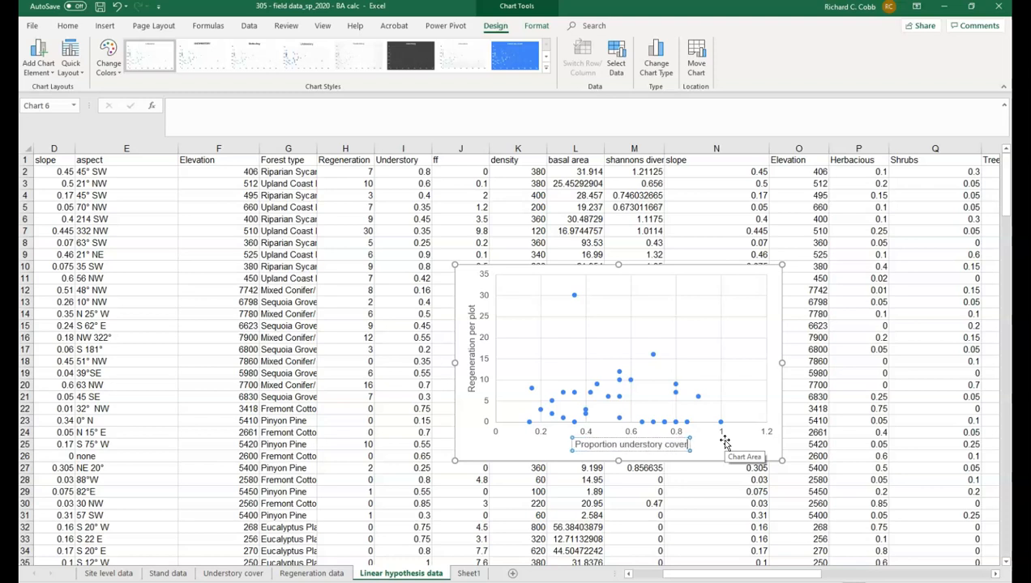
click(725, 442)
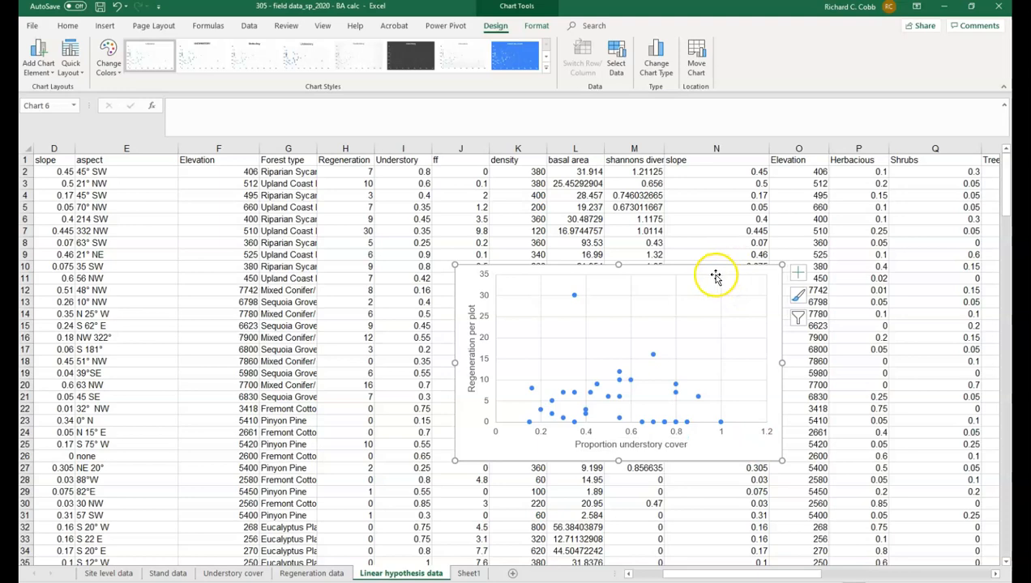
Move the scatter chart down the sheet to just below the regression coefficients table, starting around row 112.
drag(713, 269, 711, 349)
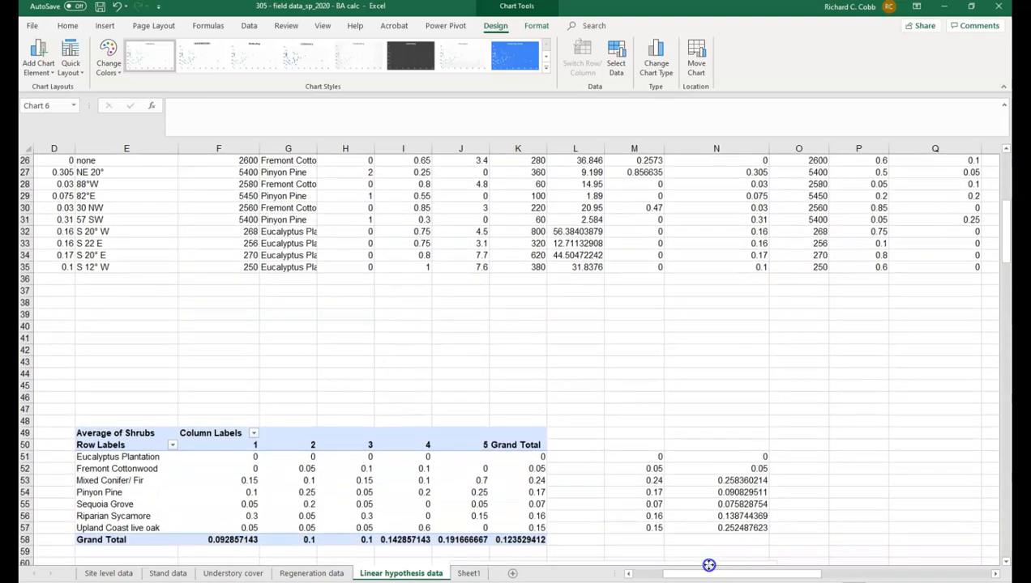
scroll(708, 564, down, 6)
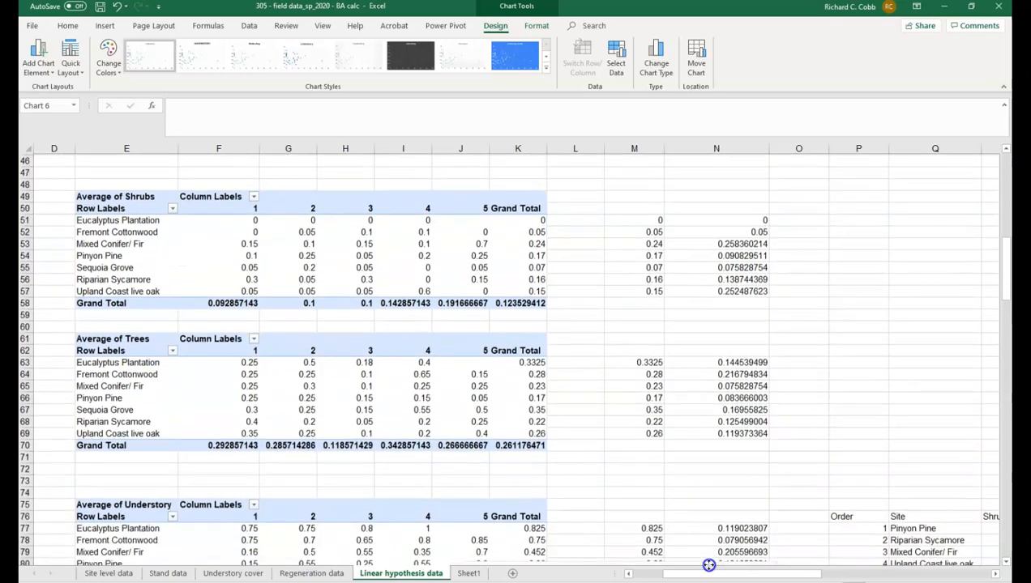
scroll(708, 565, down, 5)
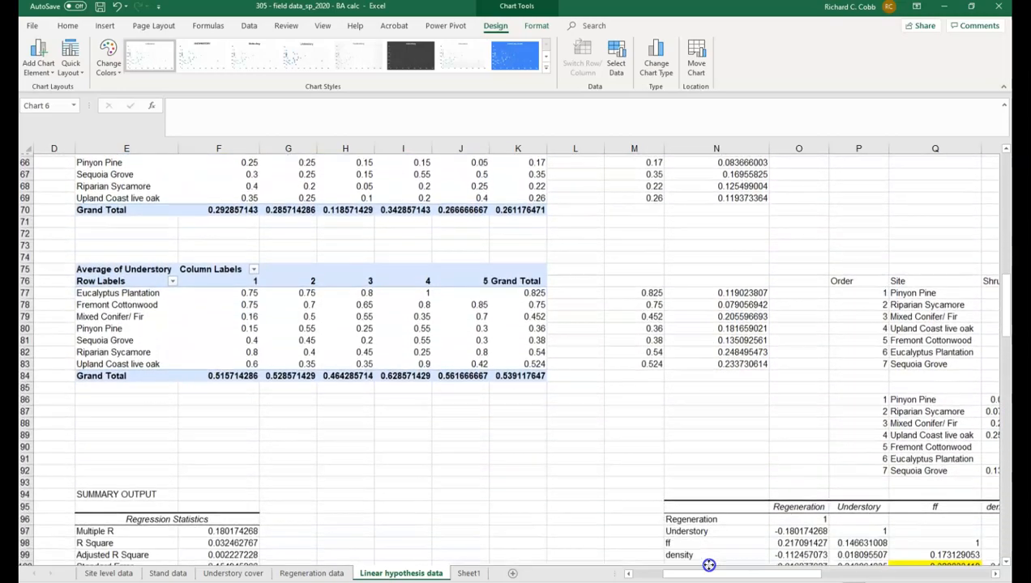
scroll(708, 565, down, 4)
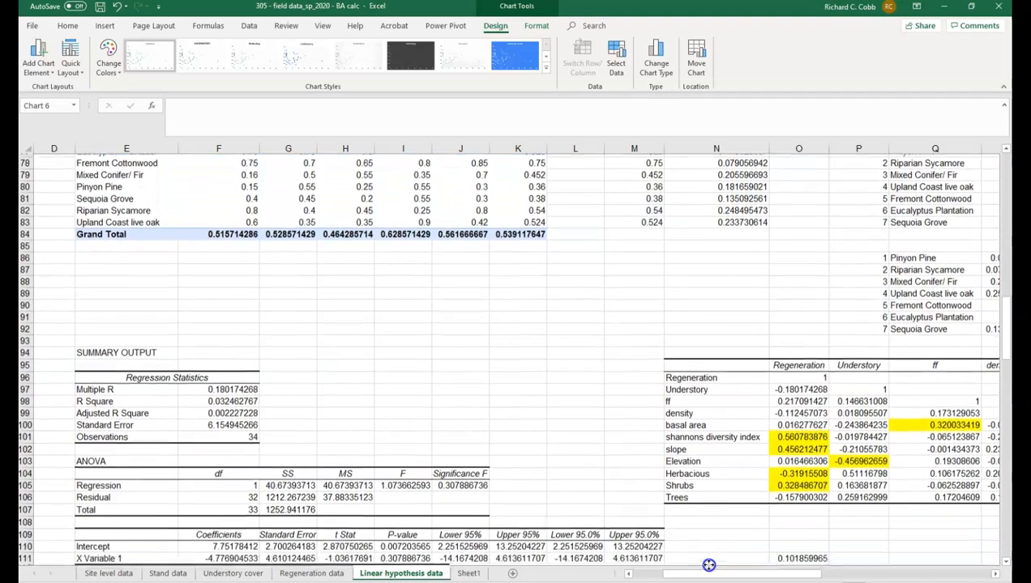
drag(709, 565, 504, 410)
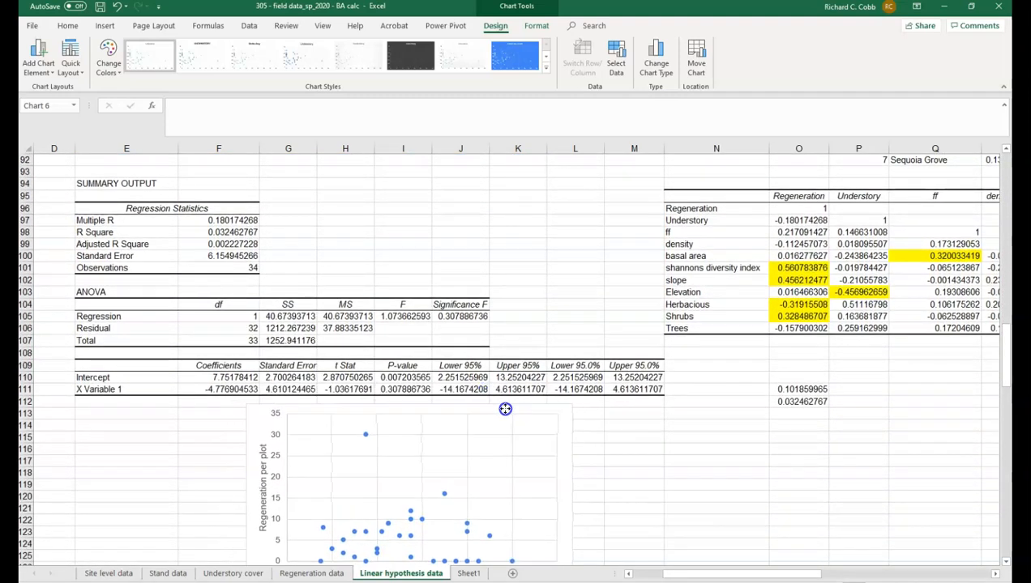
scroll(724, 471, down, 1)
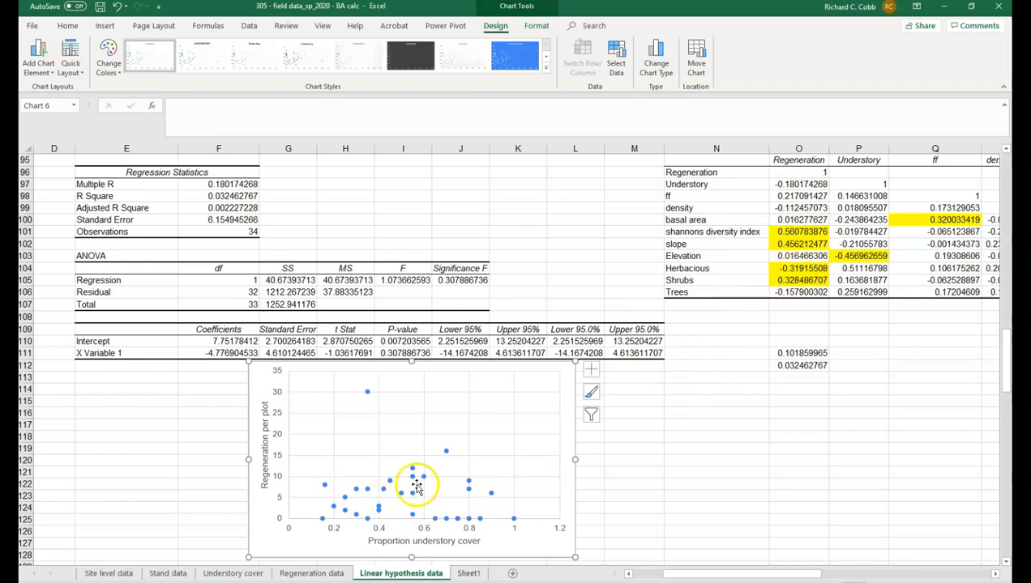
Add a linear trendline to the plotted series in the Regeneration versus understory cover scatter chart.
mouse_move(414, 483)
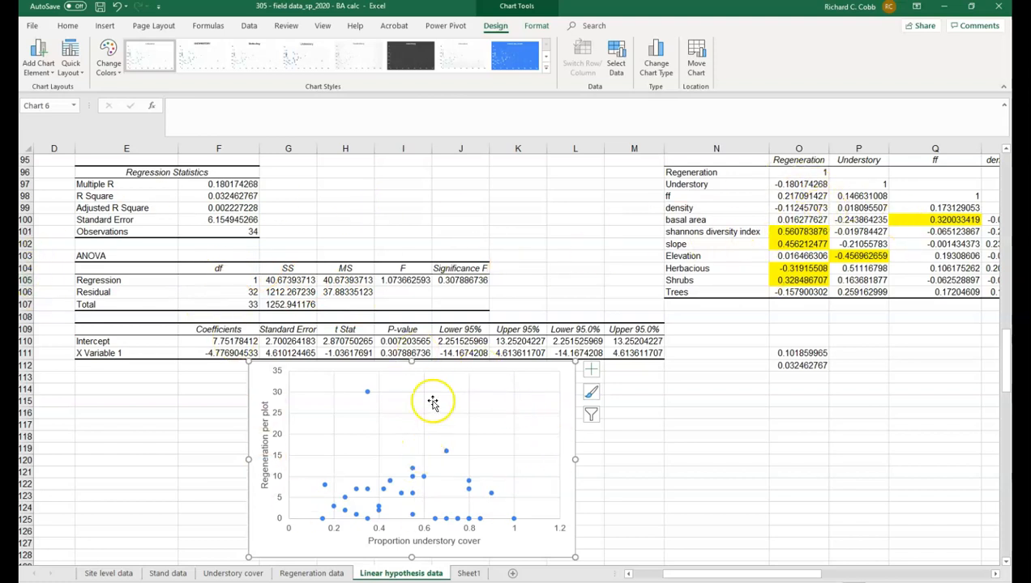
click(412, 477)
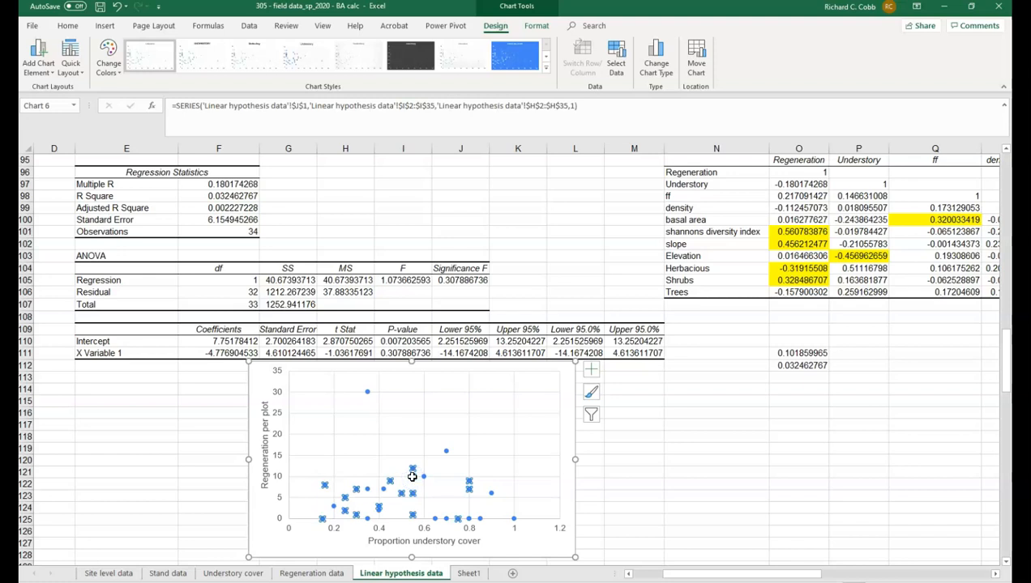
right_click(411, 478)
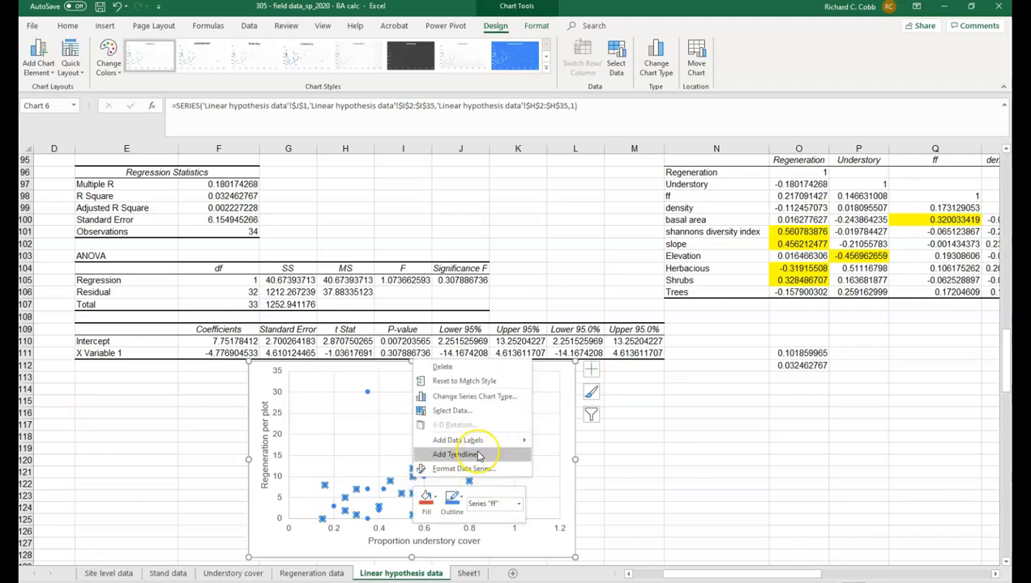
click(446, 456)
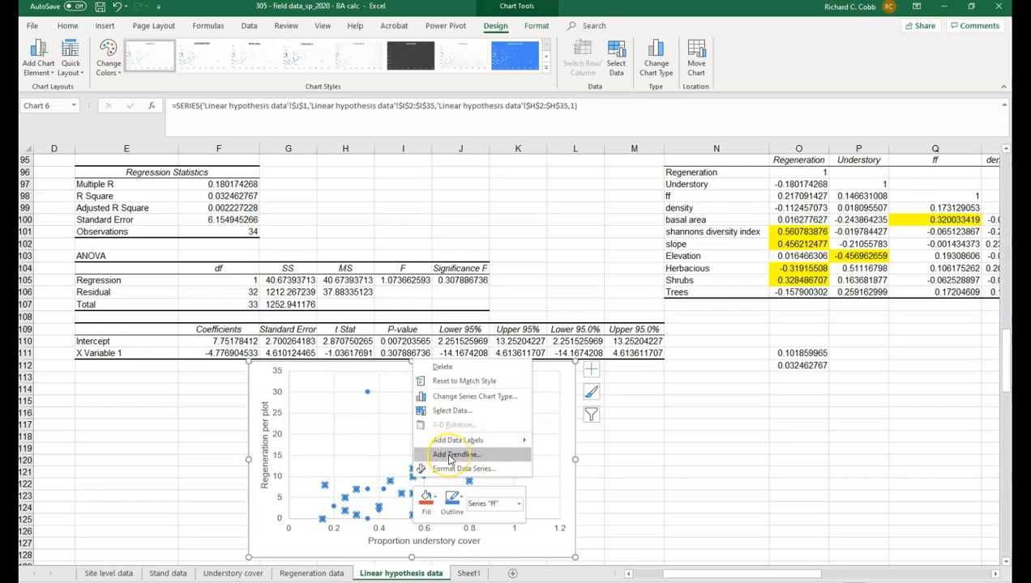
click(450, 459)
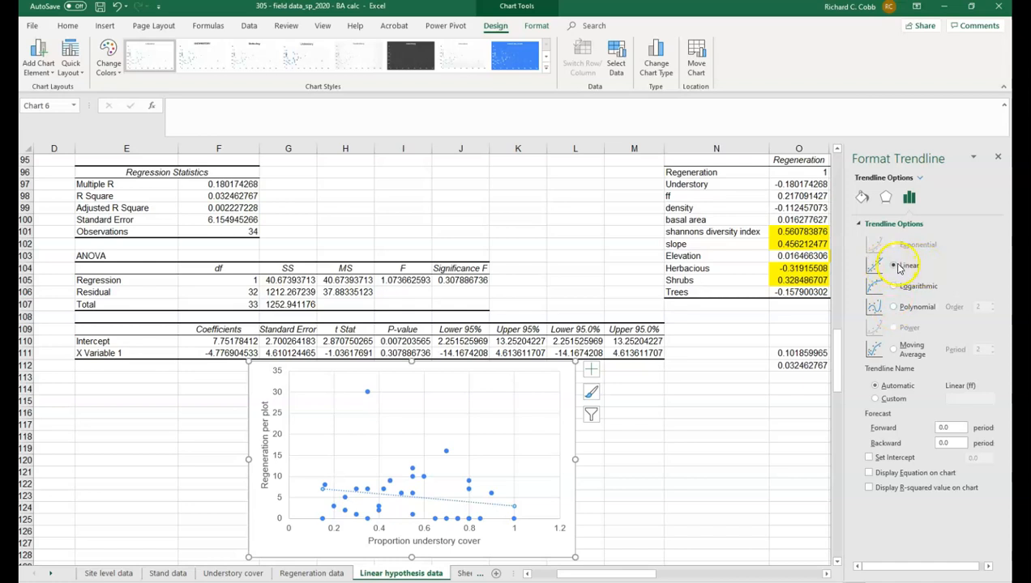
Display the trendline's equation and R-squared value on the chart and move the label into the empty area above the points.
click(868, 473)
click(868, 488)
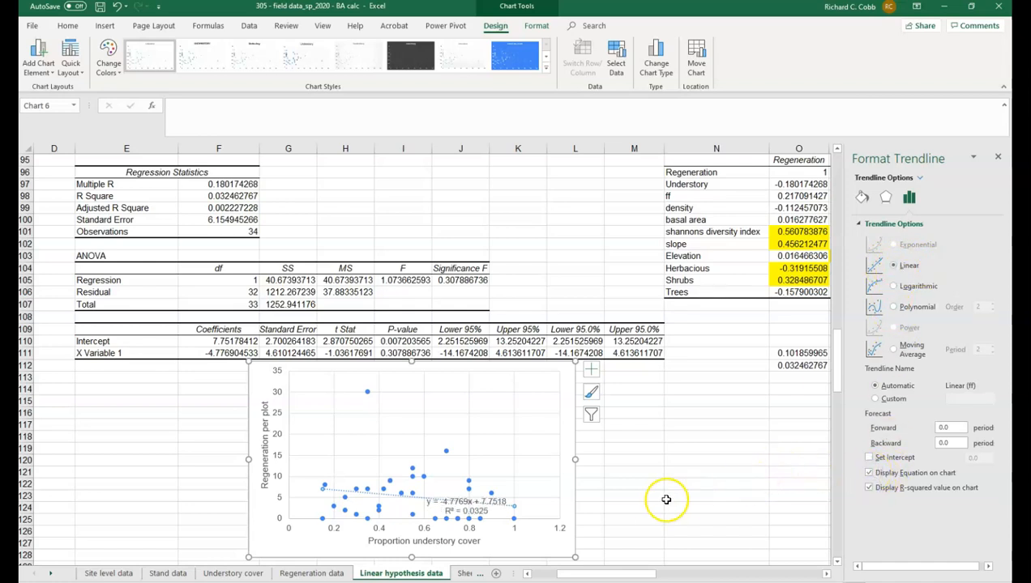
click(449, 507)
drag(480, 496, 487, 398)
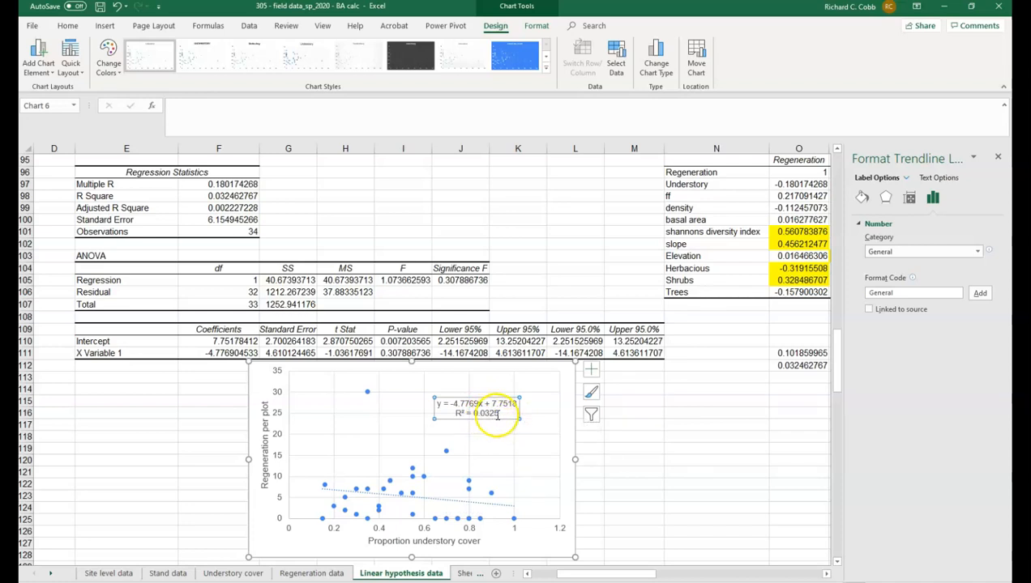
Compare the trendline label's R², slope and intercept with the squared correlation, R Square and coefficients in the regression output.
click(813, 365)
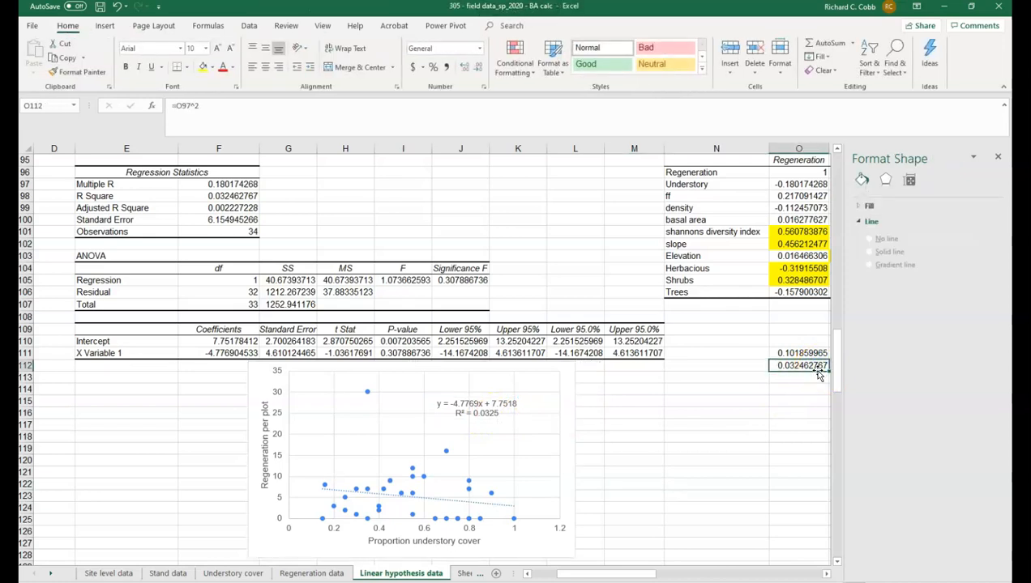
click(233, 196)
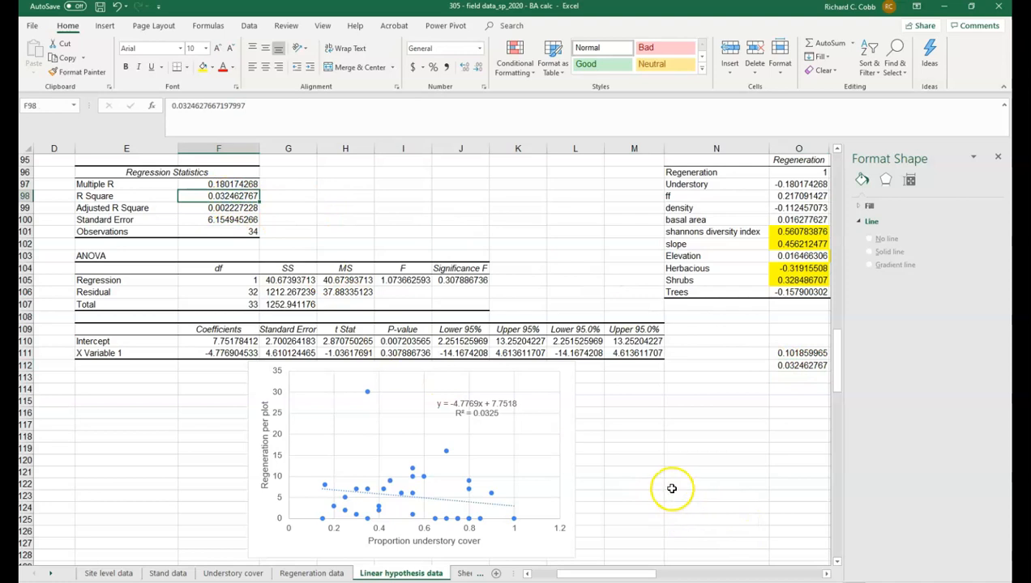
click(466, 403)
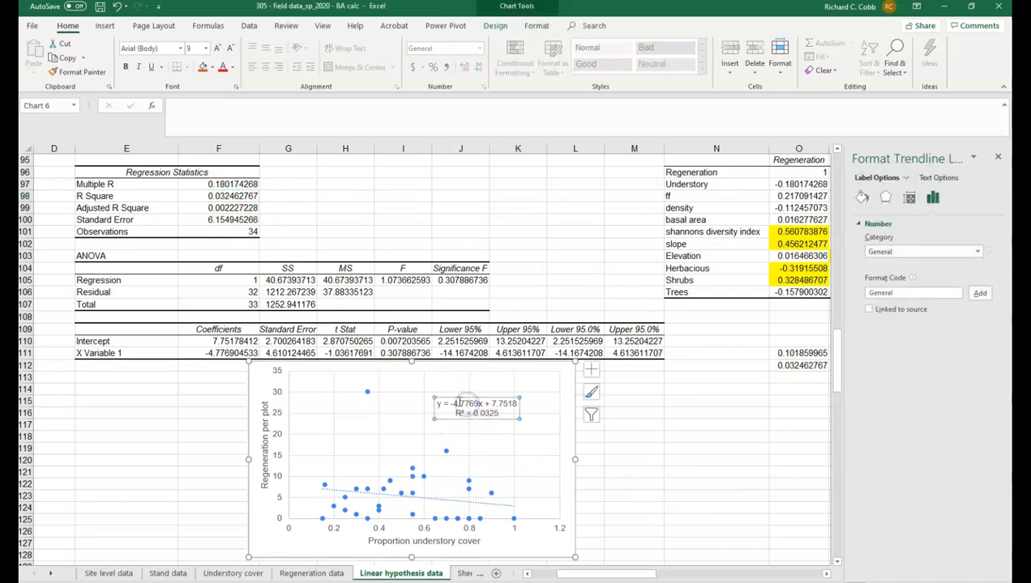
click(448, 403)
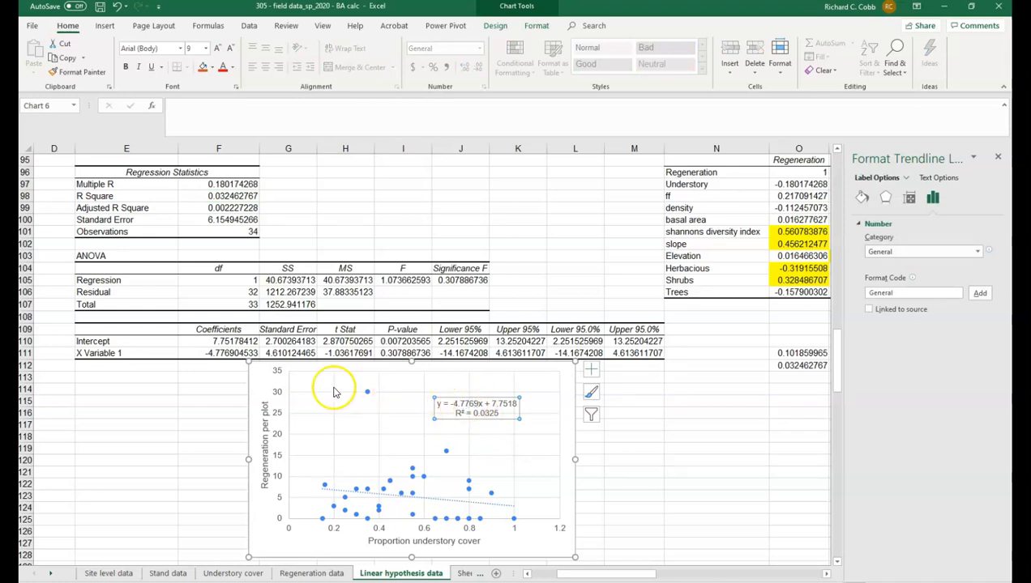
click(215, 353)
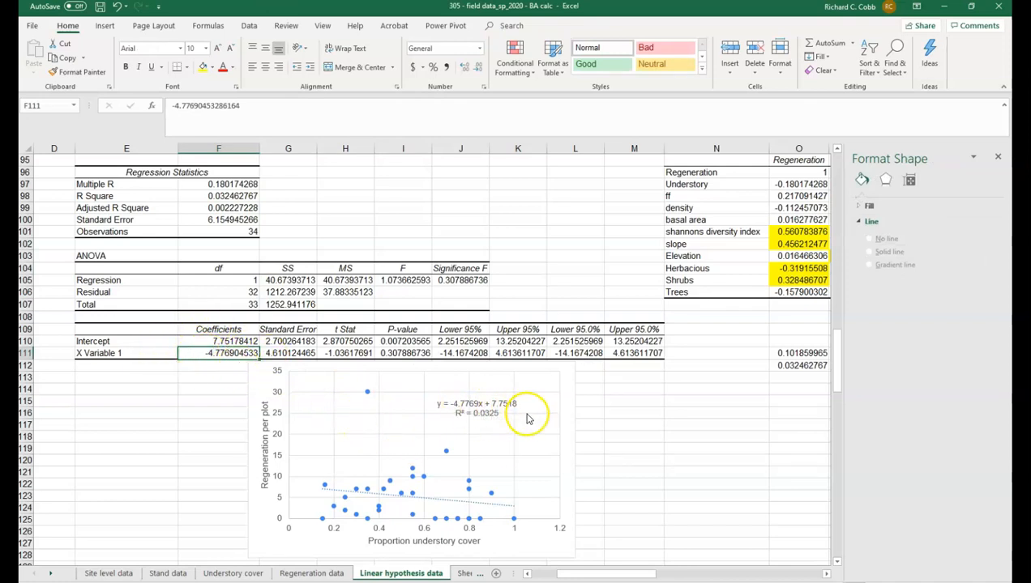
click(504, 403)
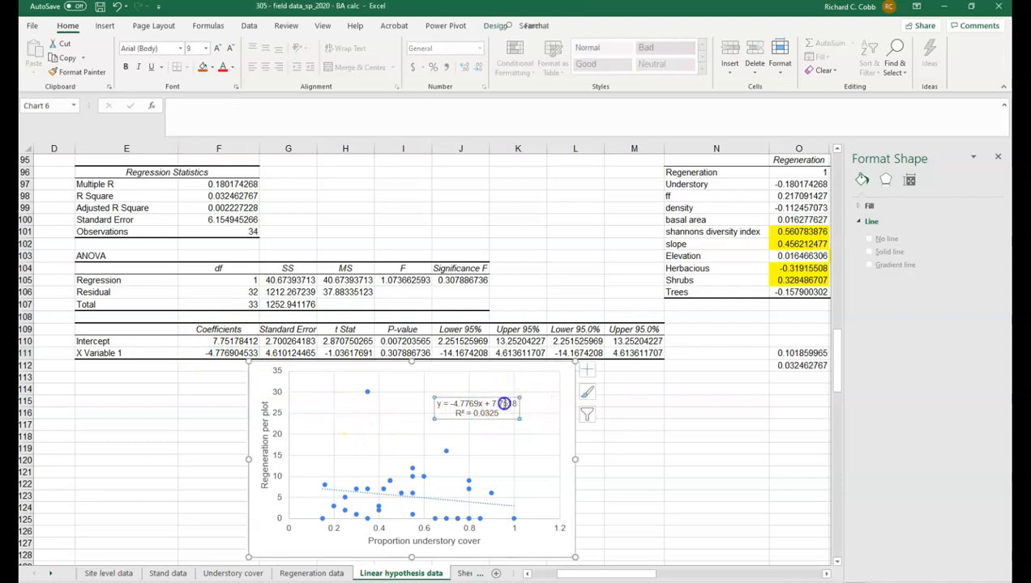
drag(491, 403, 520, 402)
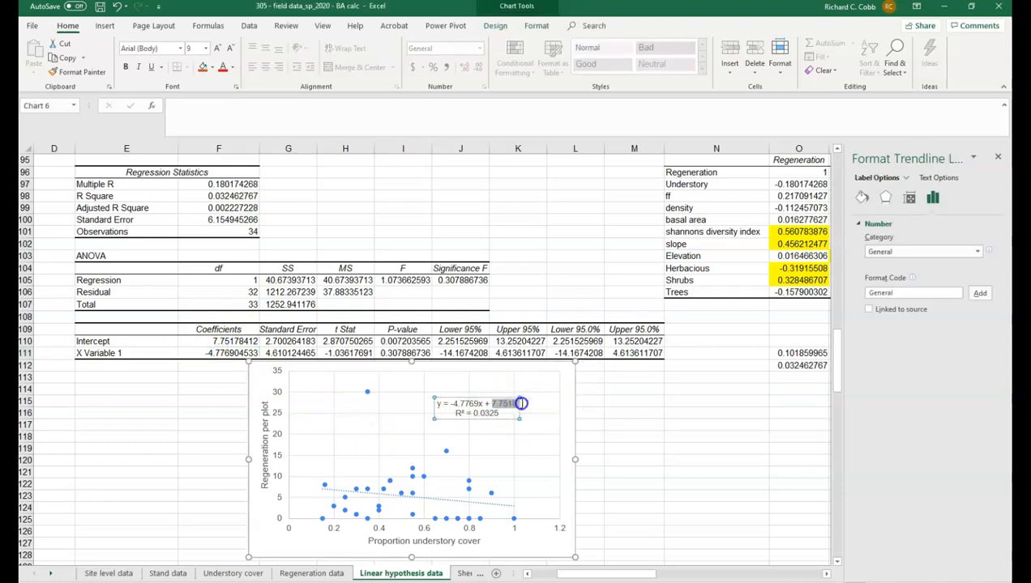
click(609, 438)
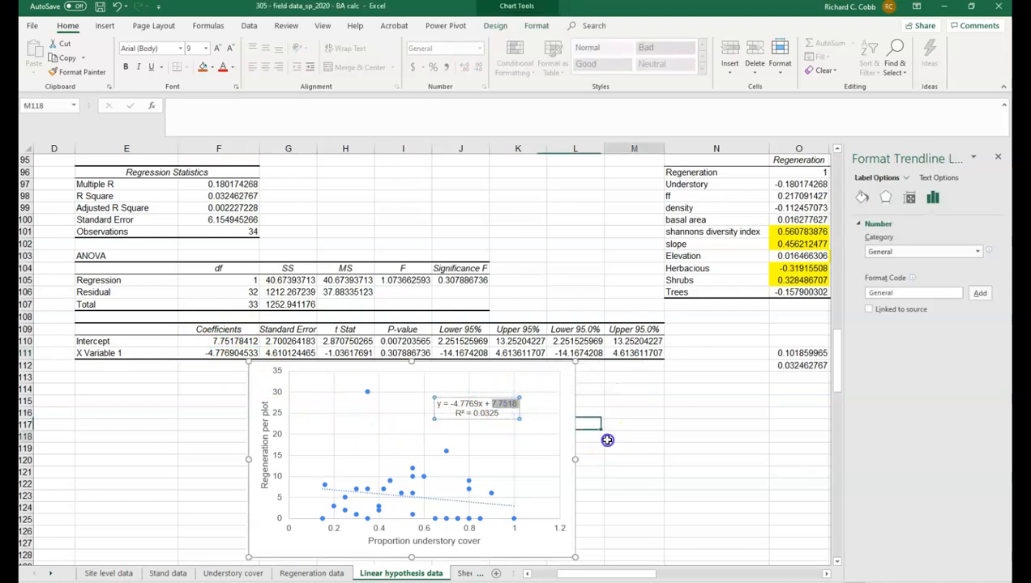
Nudge the scatter chart down clear of the coefficients table and highlight the X Variable 1 P-value cell in yellow.
click(258, 374)
click(140, 425)
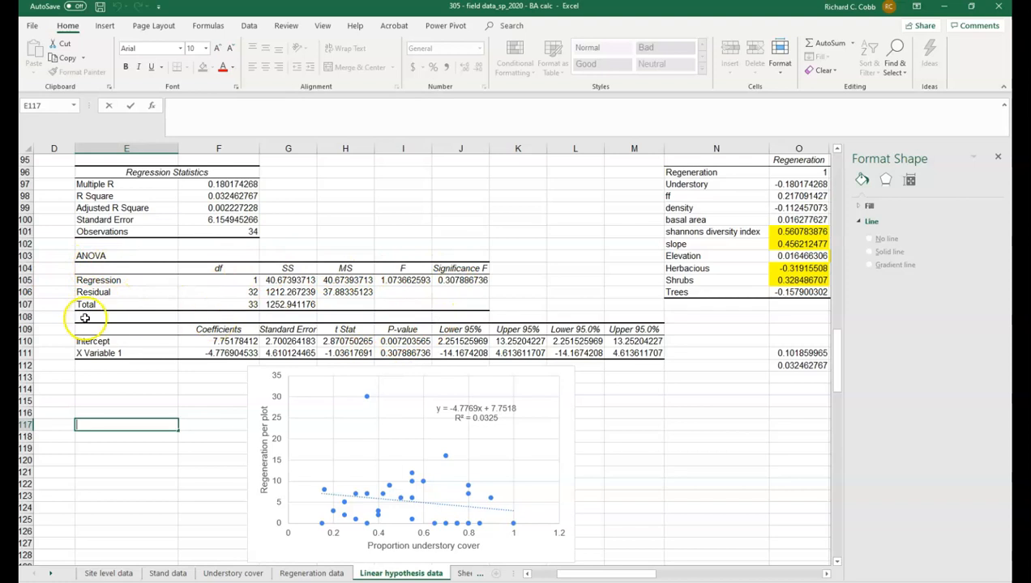
drag(403, 329, 403, 355)
click(402, 354)
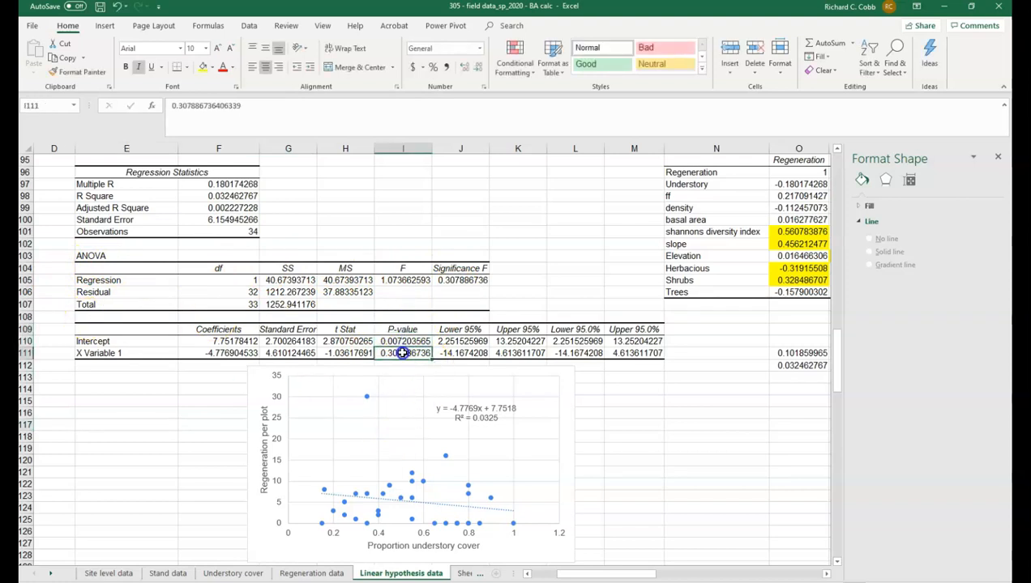
click(202, 67)
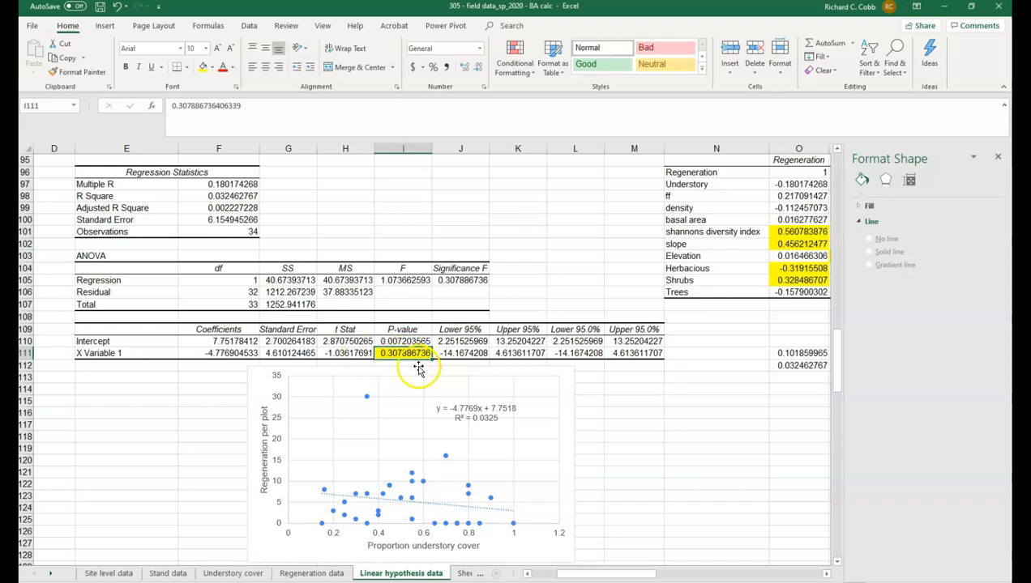
Review the regression output and chart alongside the correlation matrix, checking the Herbacious correlation with Regeneration.
scroll(417, 371, down, 1)
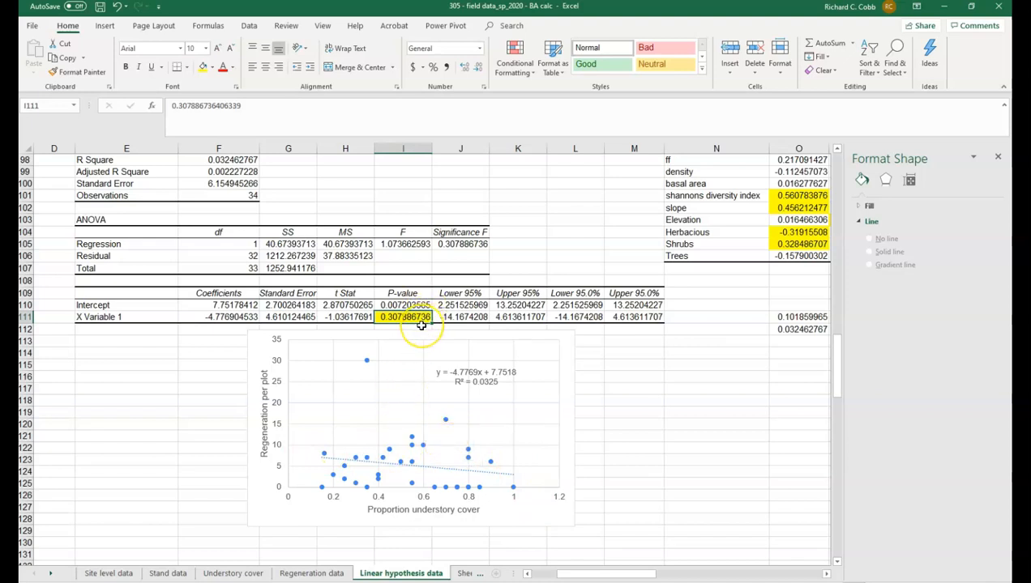
scroll(422, 324, down, 1)
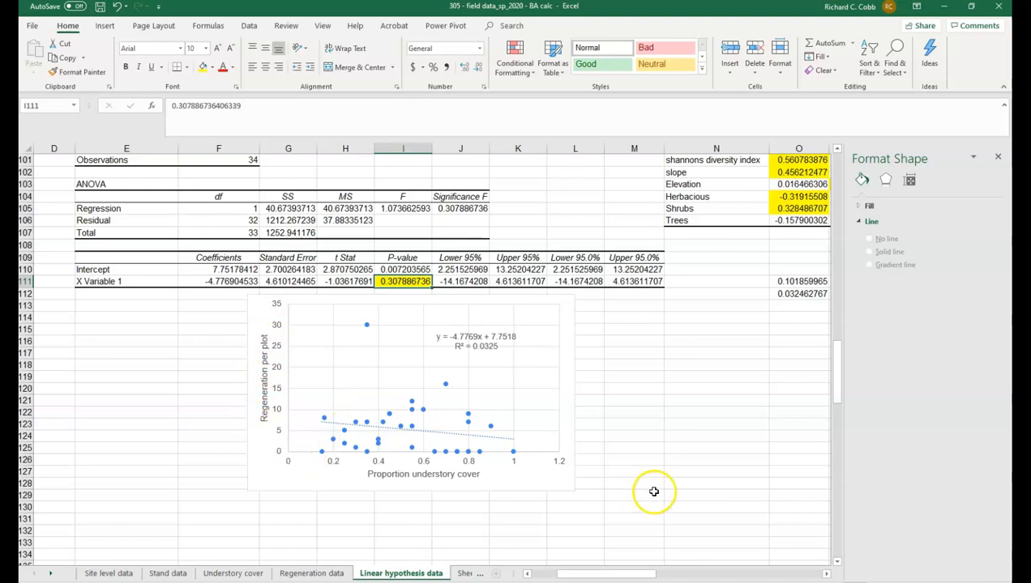
scroll(653, 496, up, 2)
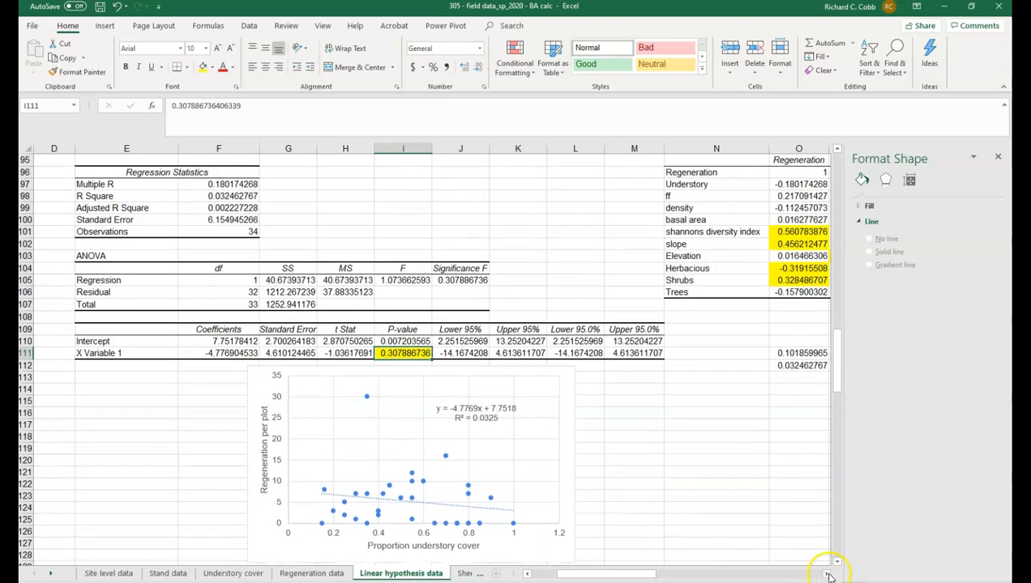
click(826, 574)
scroll(554, 423, up, 1)
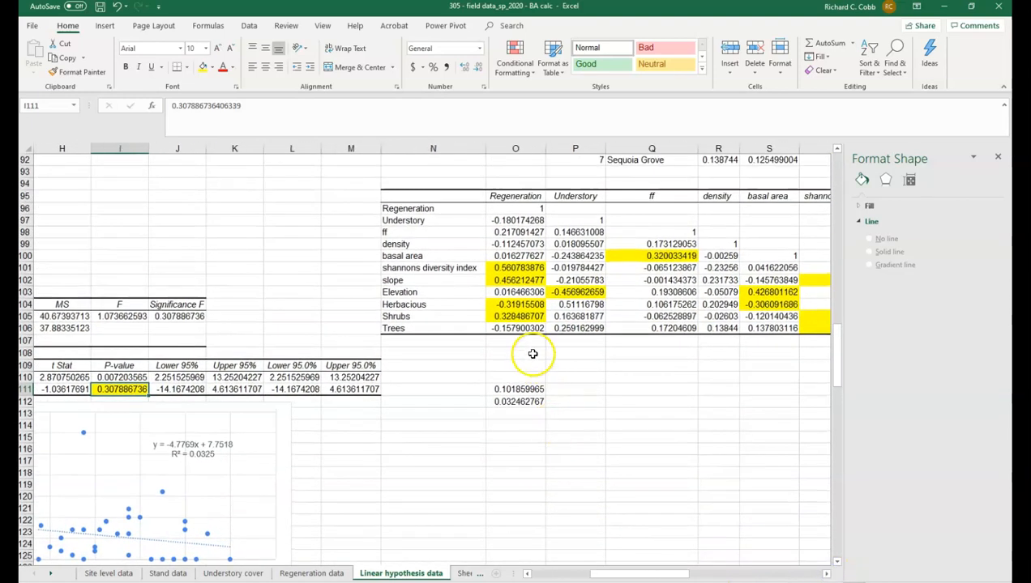
click(506, 305)
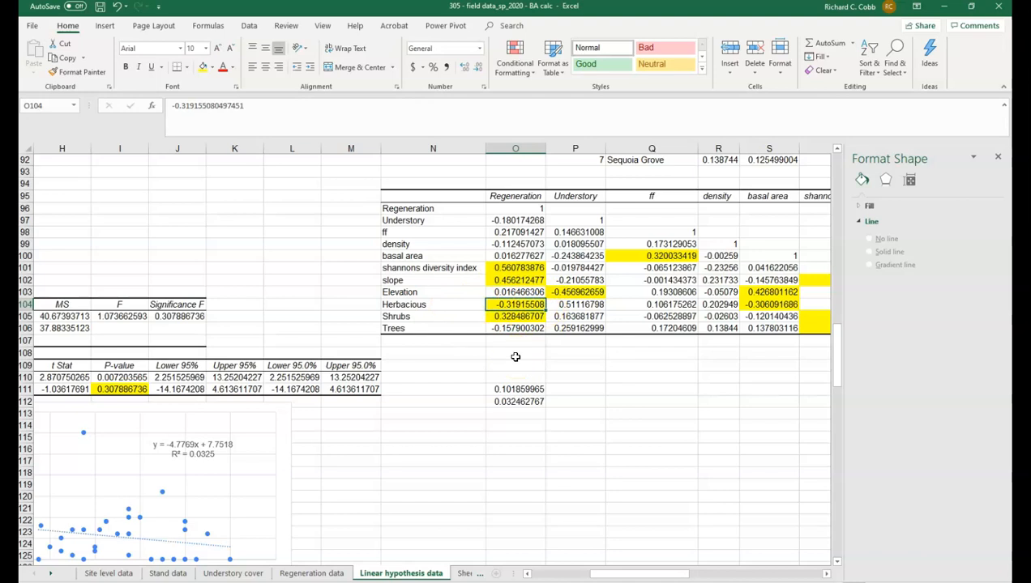
scroll(516, 486, down, 3)
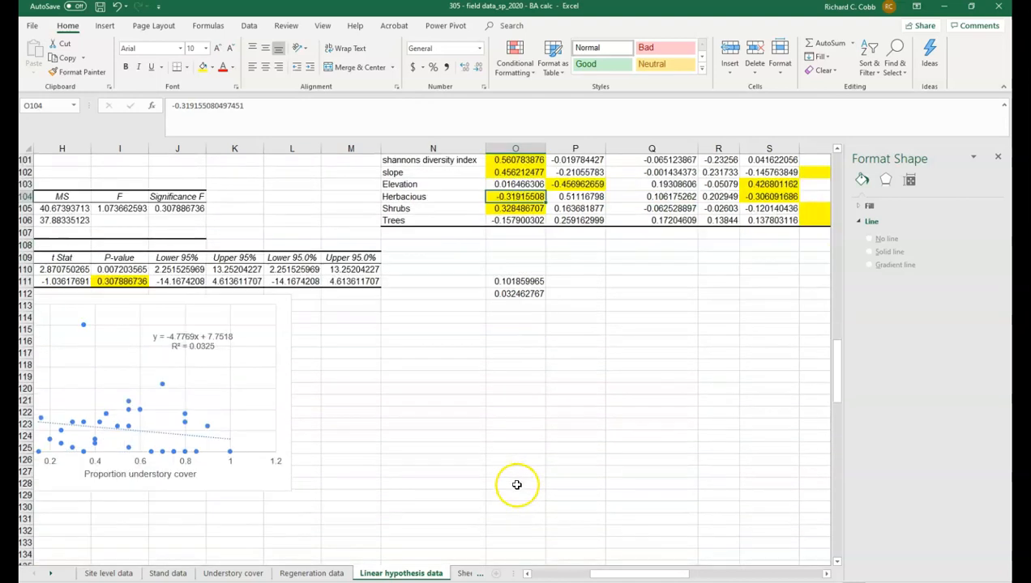
drag(661, 566, 603, 569)
scroll(609, 567, up, 2)
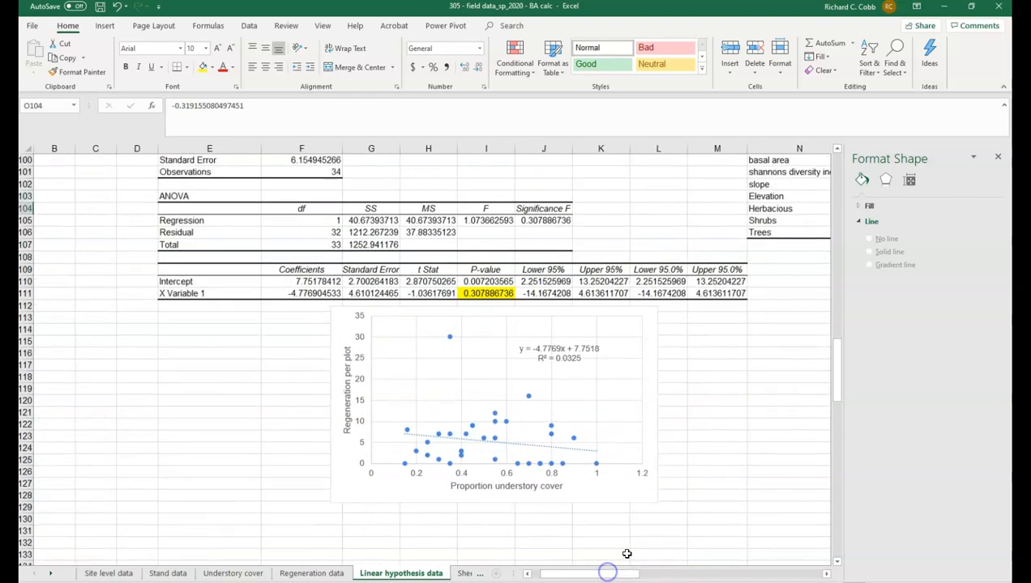
scroll(626, 556, down, 2)
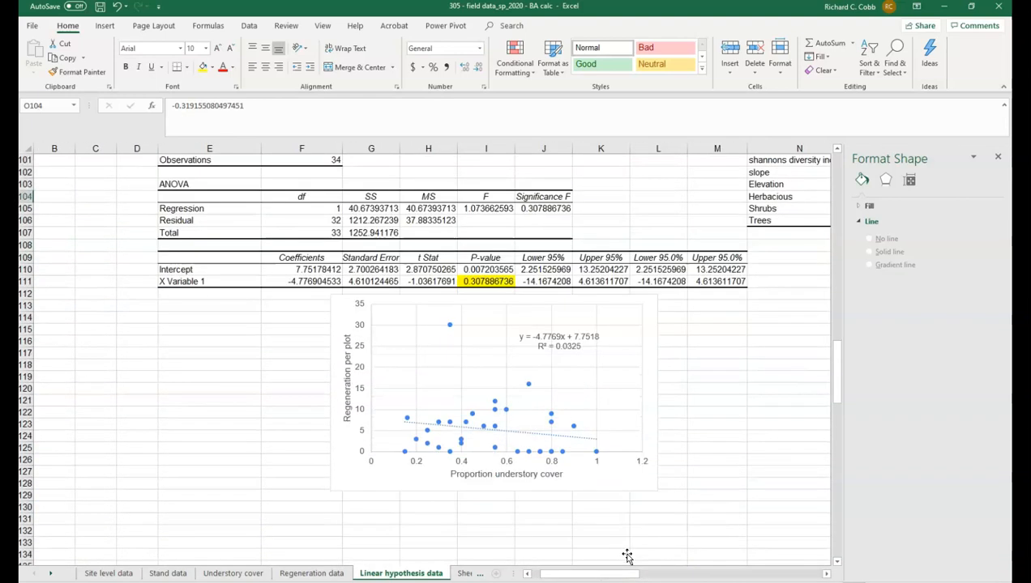
scroll(679, 520, down, 1)
scroll(679, 519, up, 2)
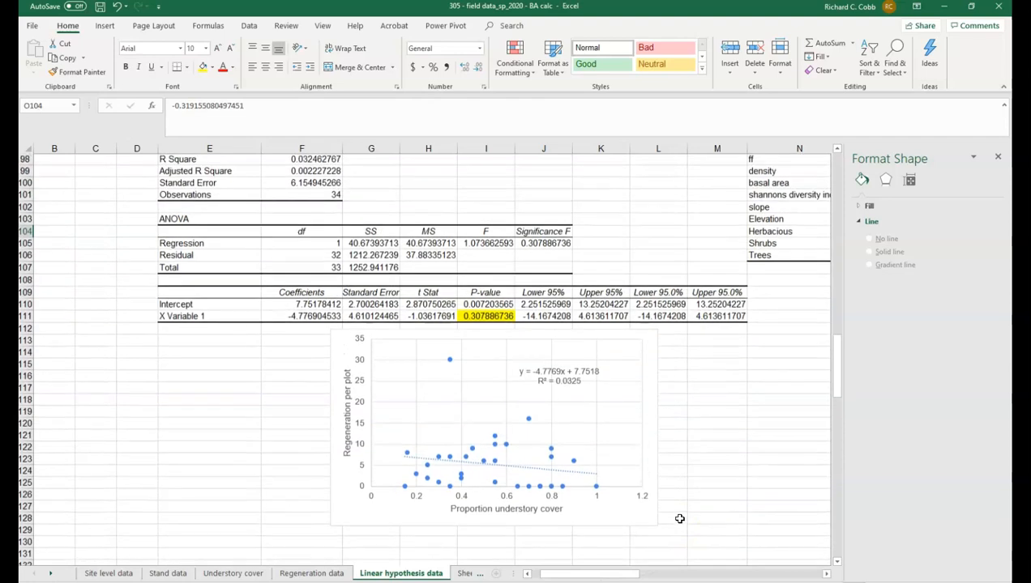